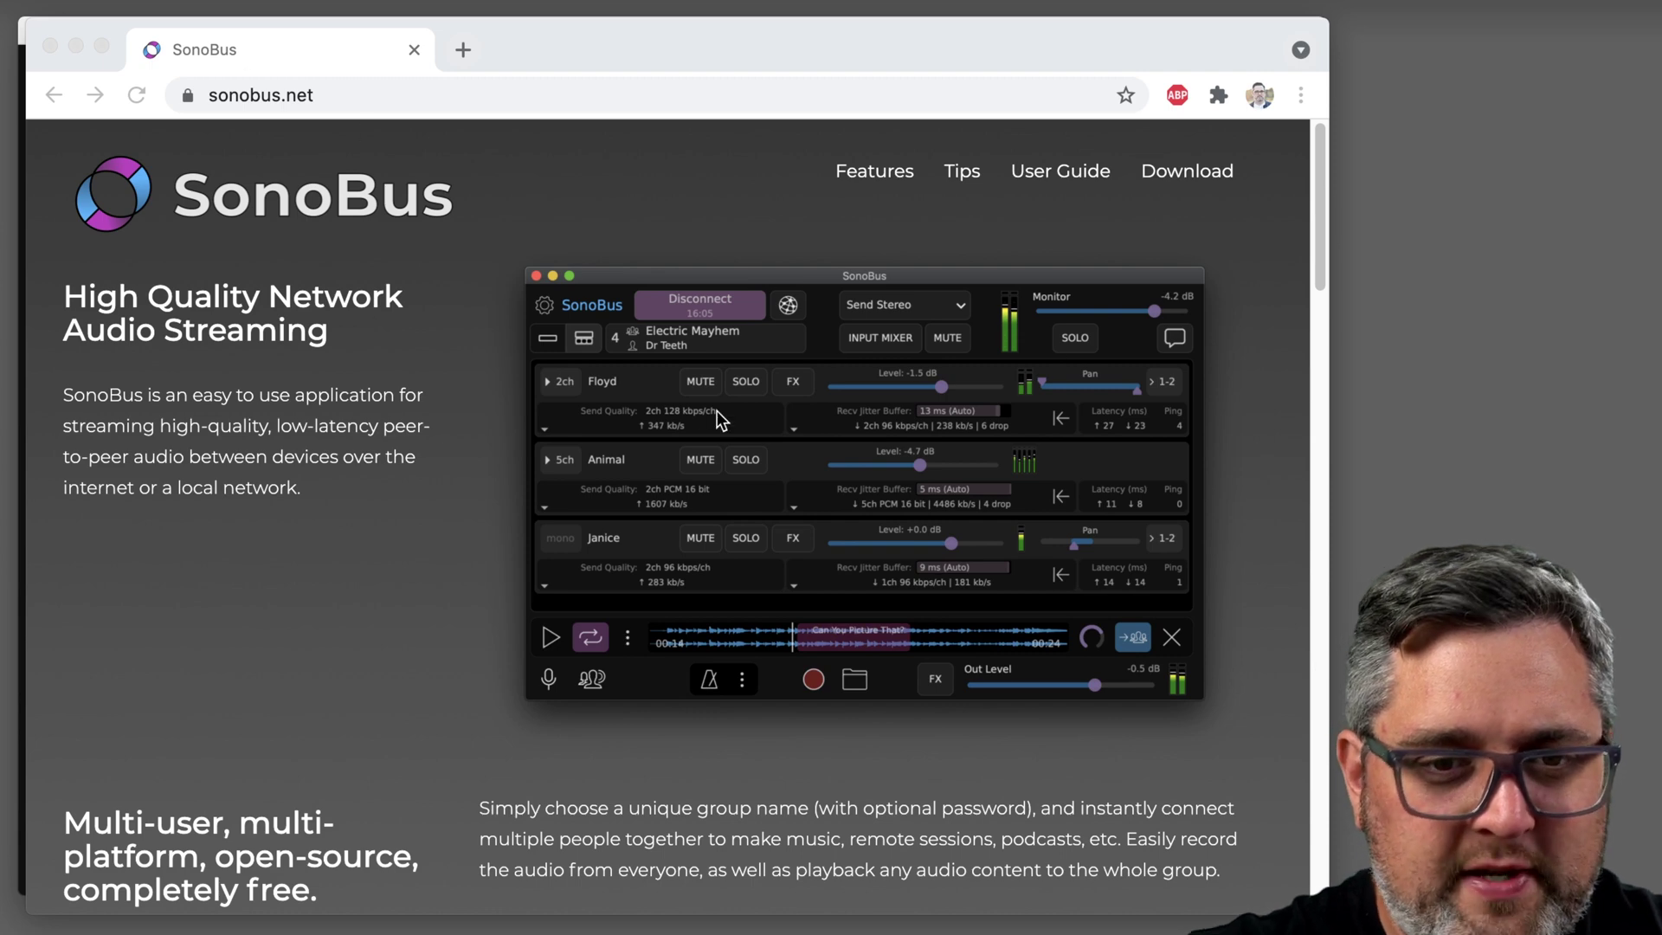
Scroll through the sonobus.net Download section, then close the website to reveal SonoBus
scroll(717, 410, "down", 20)
scroll(714, 410, "up", 10)
scroll(714, 414, "down", 5)
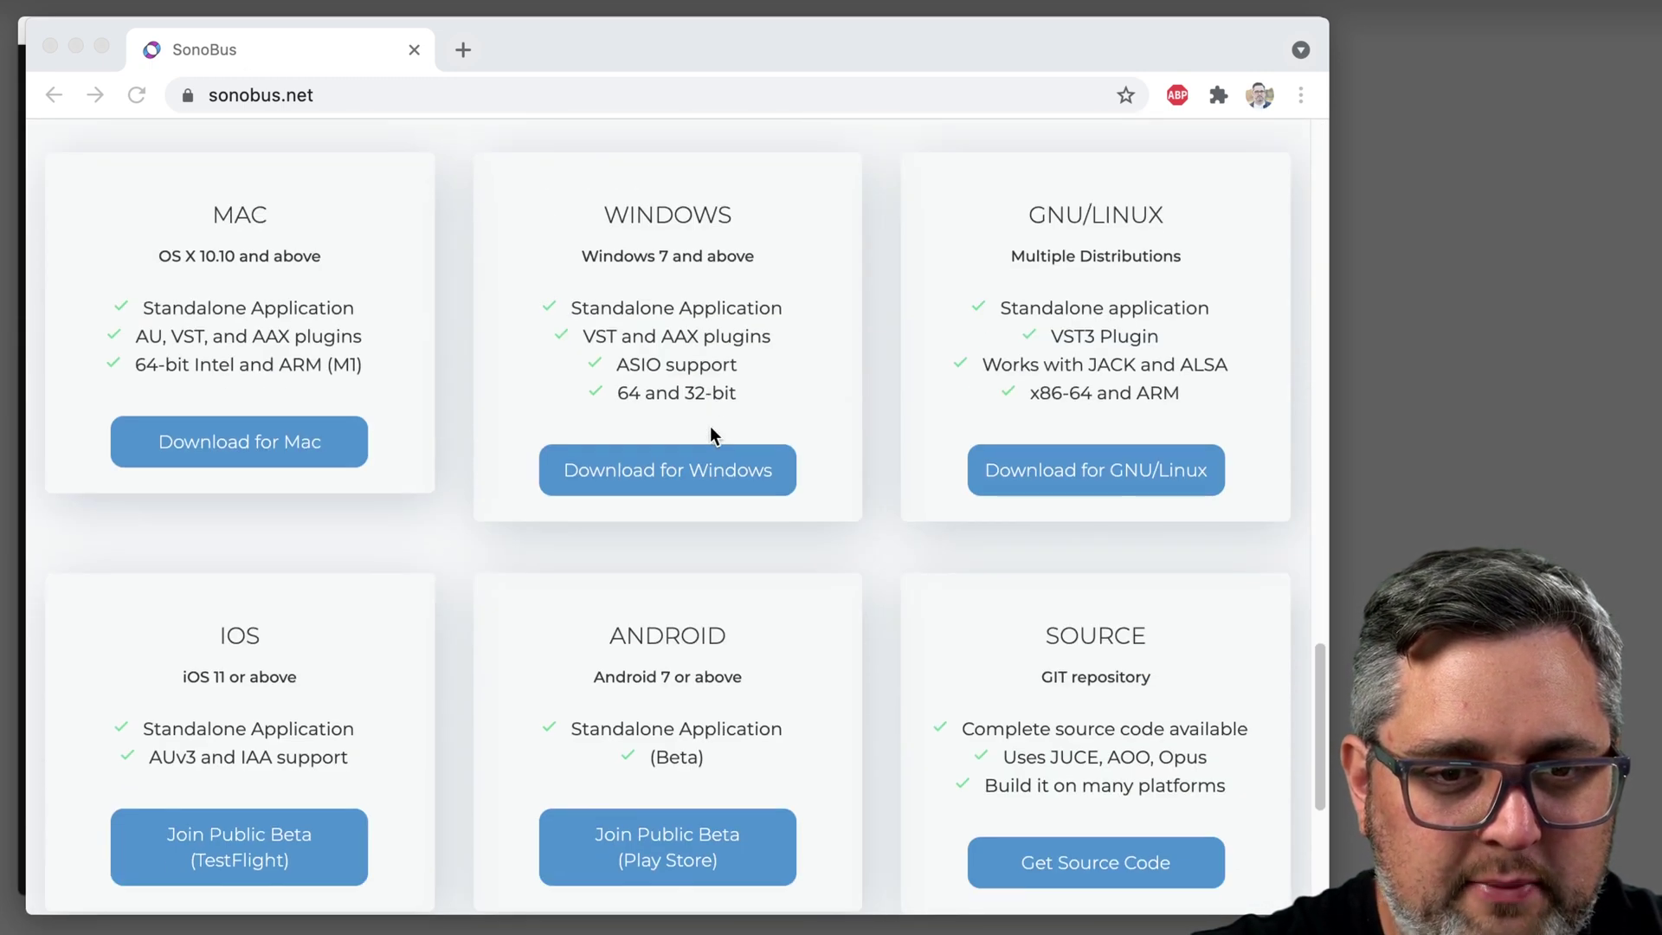
left_click(152, 294)
scroll(173, 346, "down", 1)
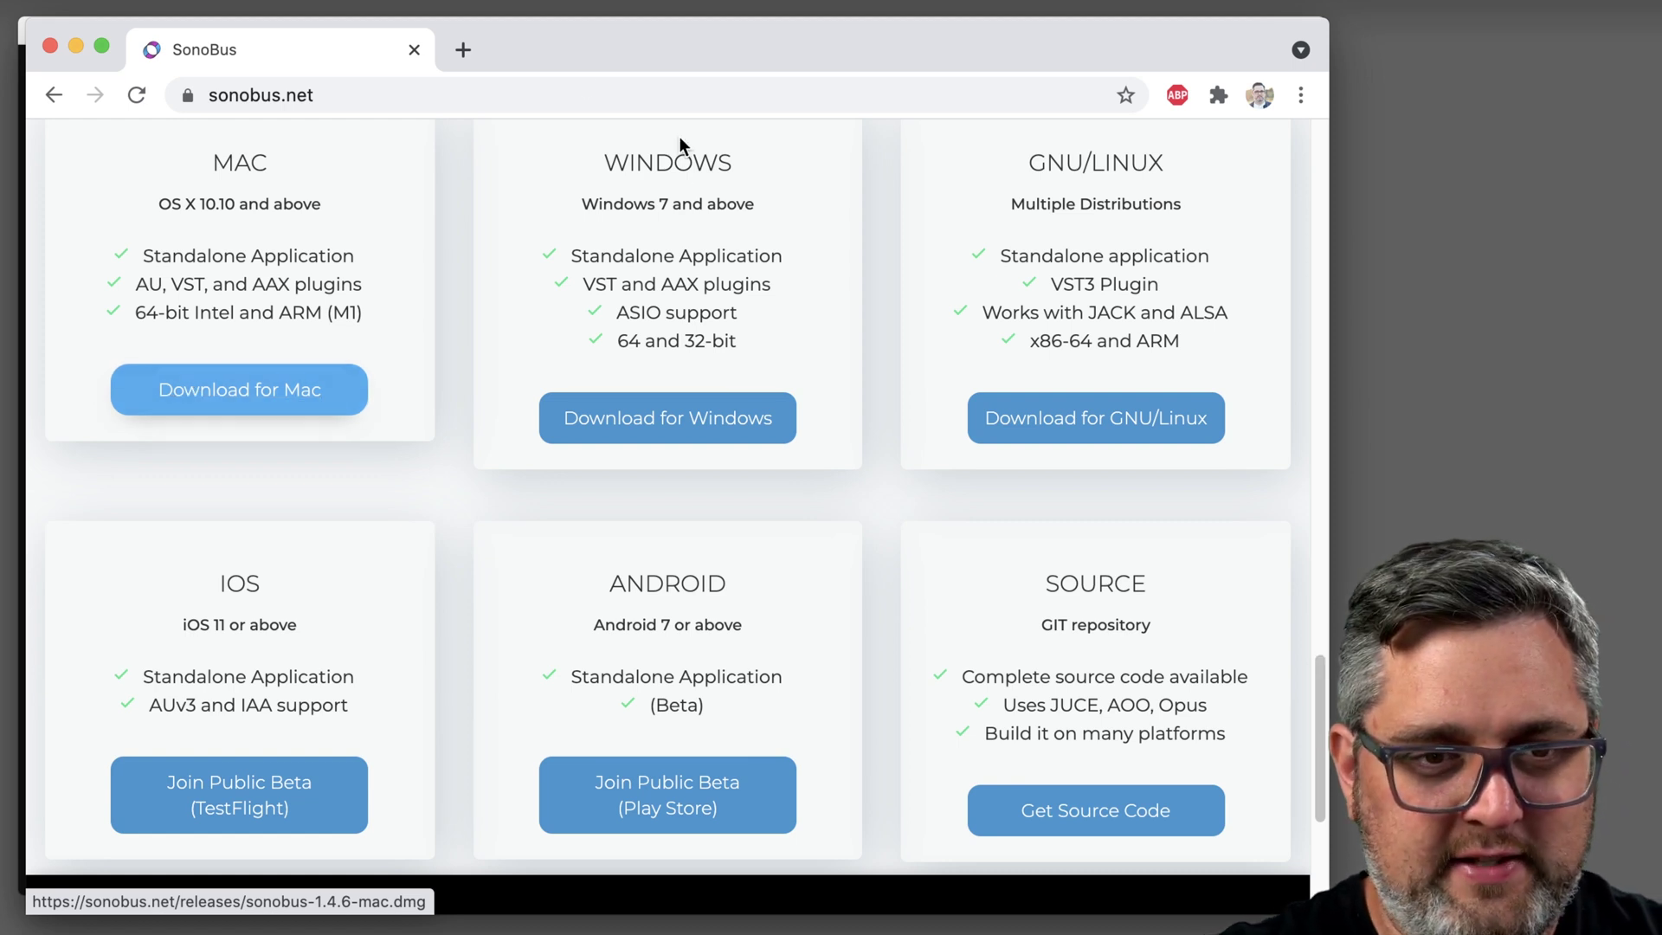
left_click(421, 53)
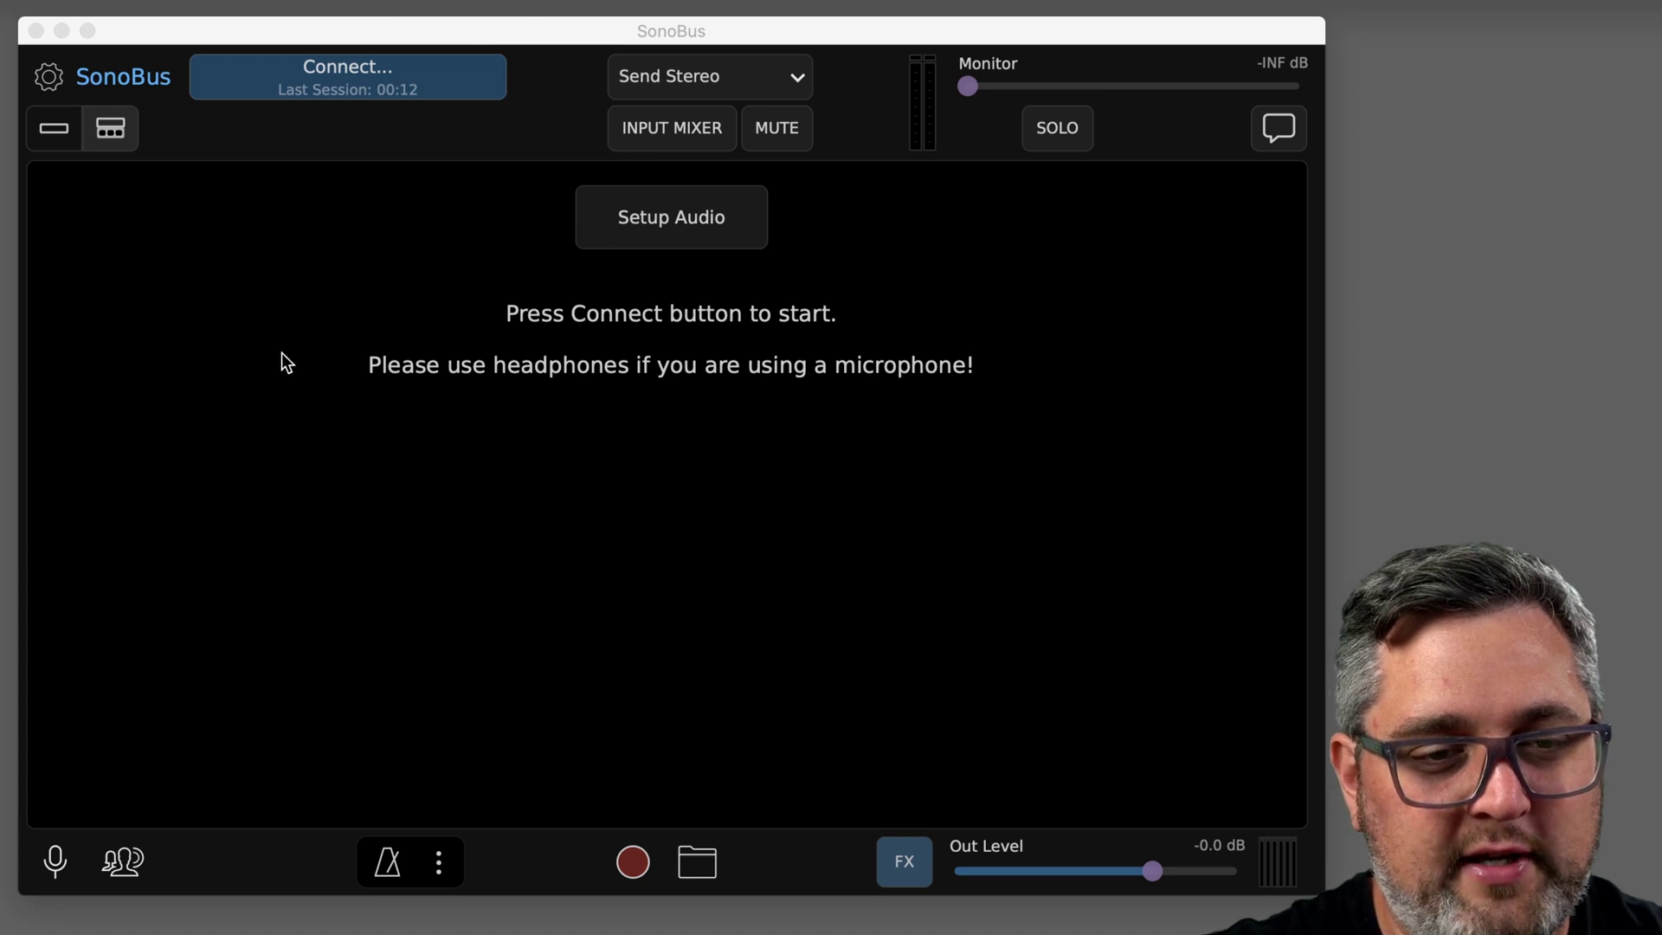
Show the SonoBus input mixer and turn the Metronome level down to -7.6 dB
left_click(493, 232)
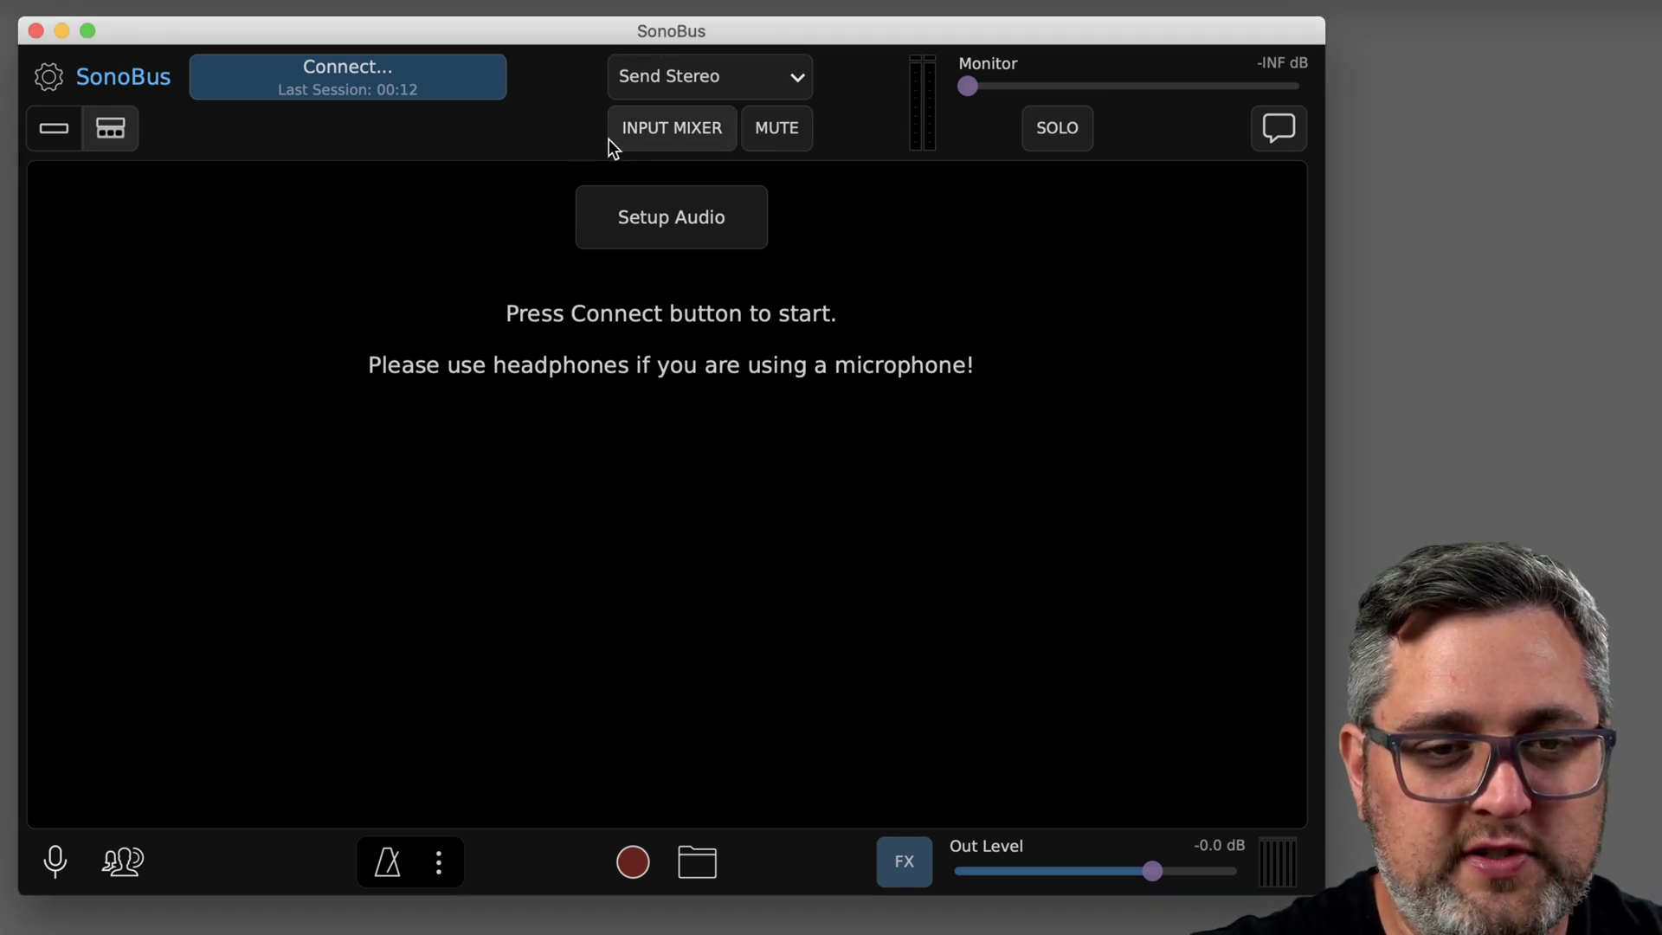
left_click(650, 127)
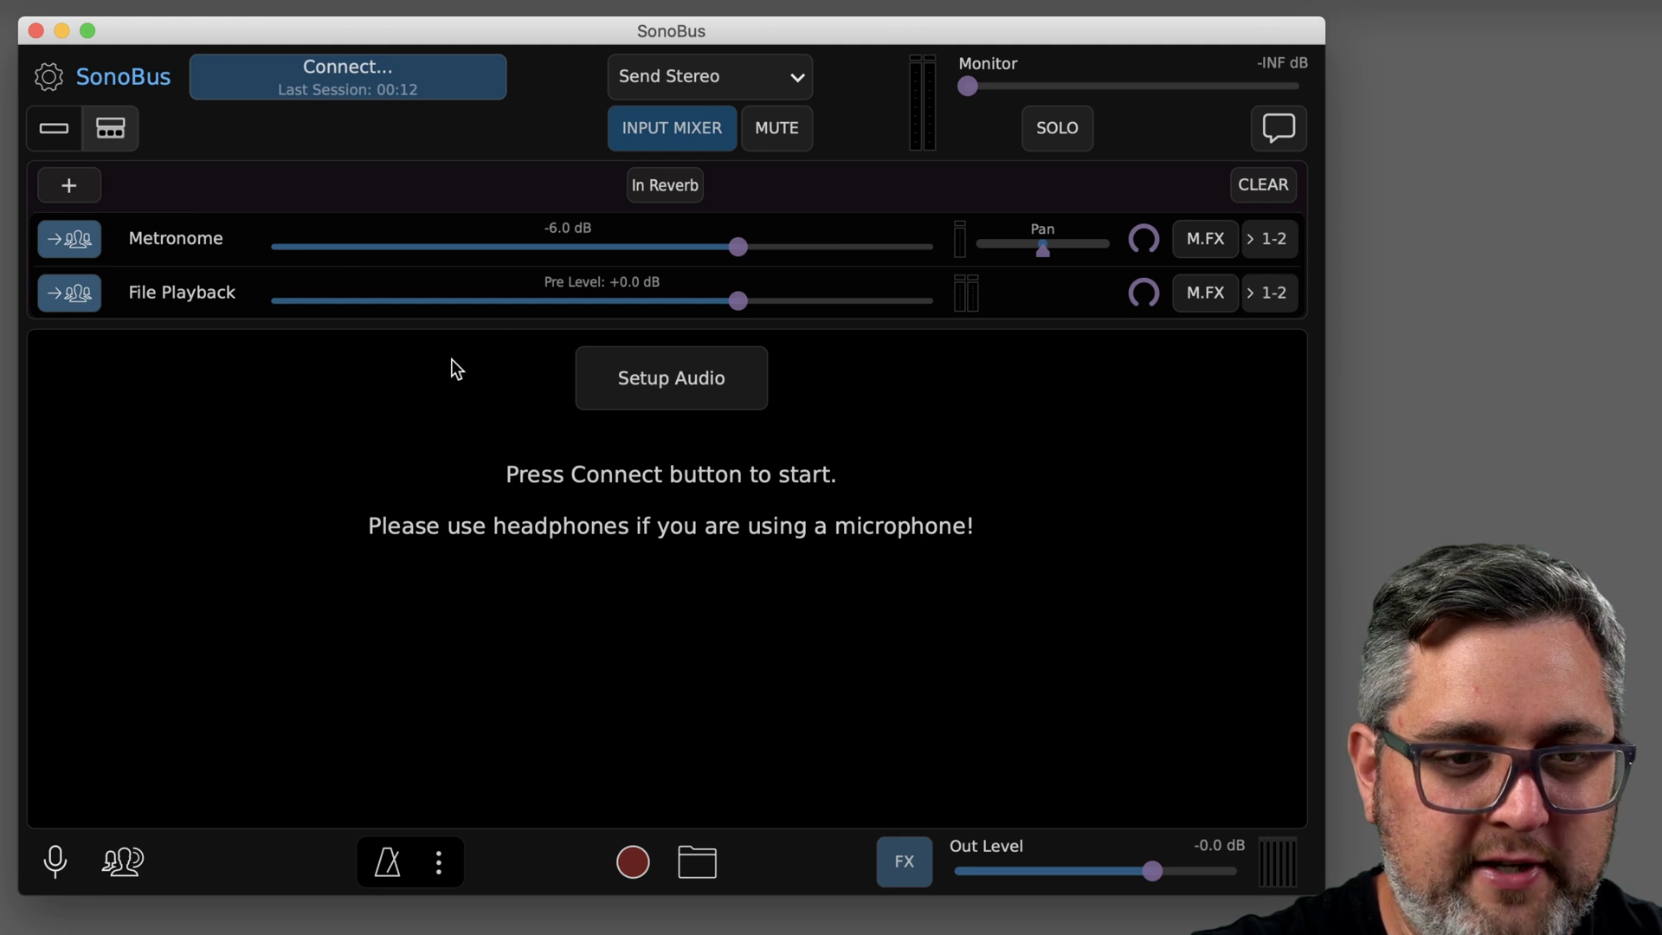
left_click_drag(740, 249, 558, 304)
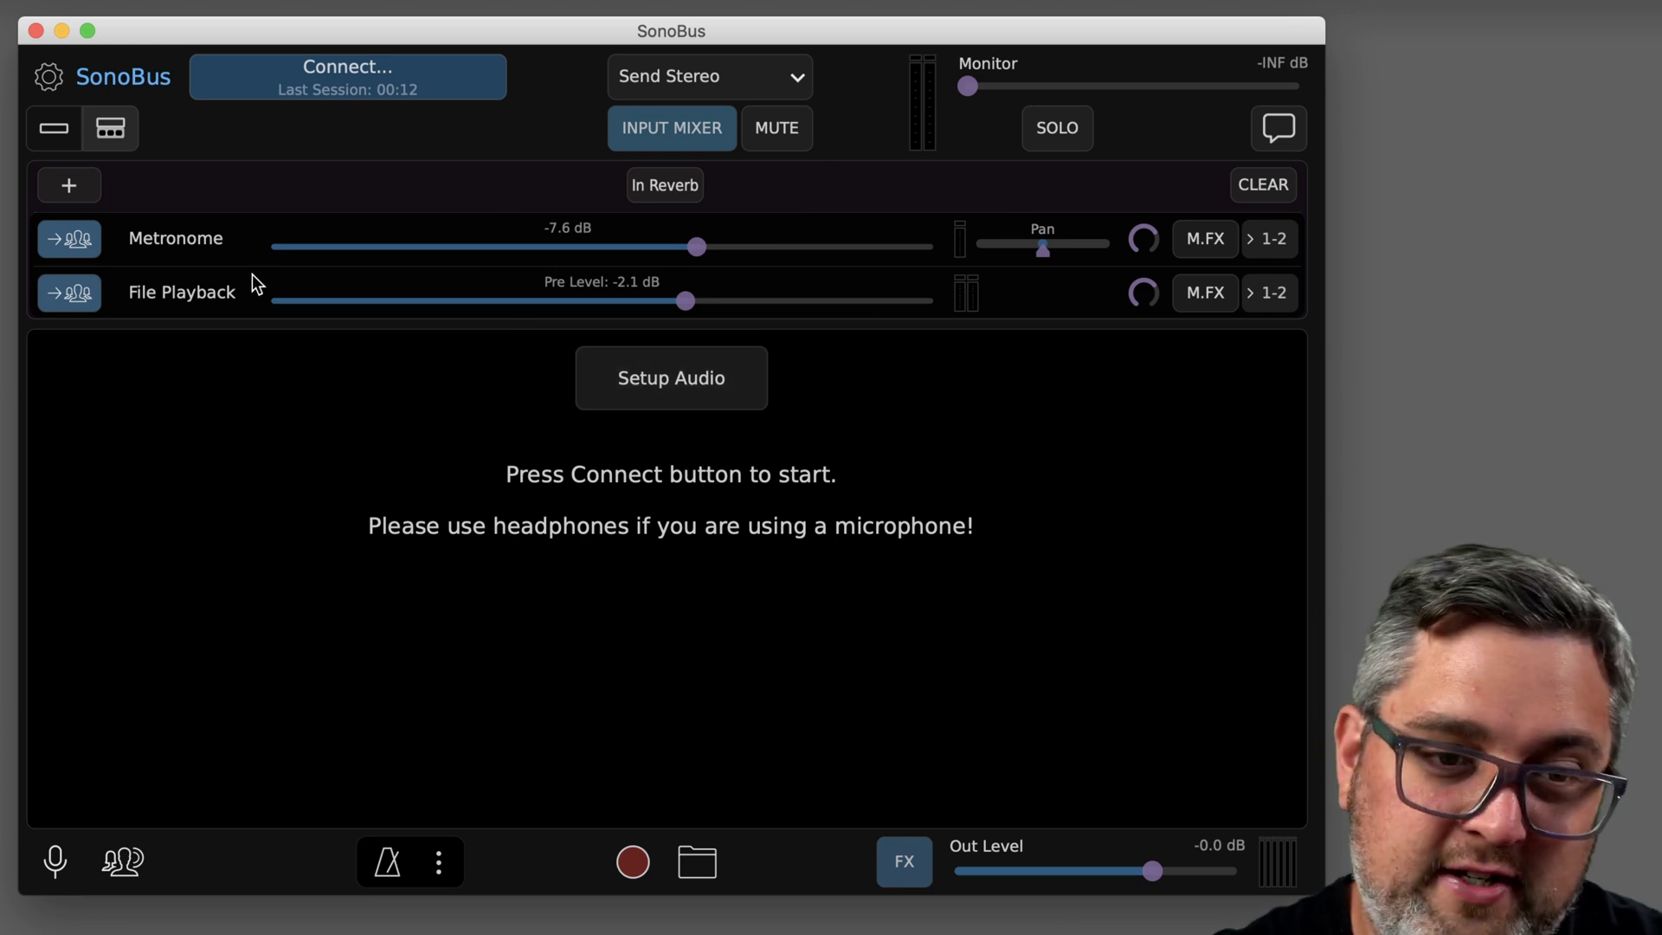
left_click(50, 79)
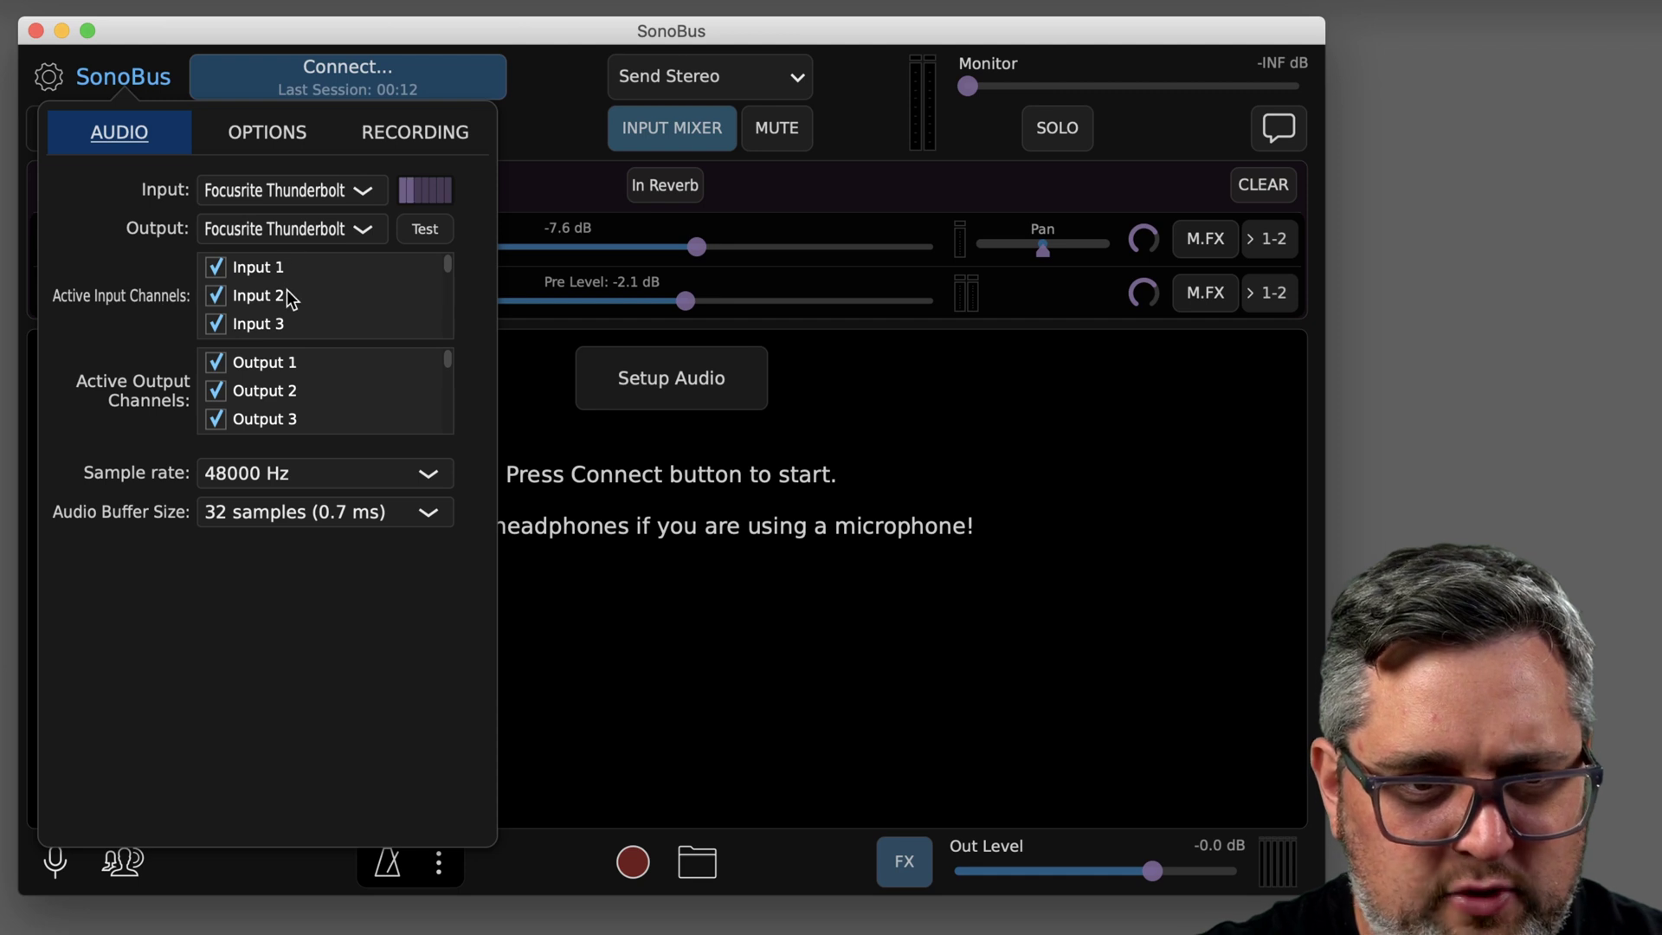
scroll(286, 293, "down", 1)
scroll(268, 286, "down", 4)
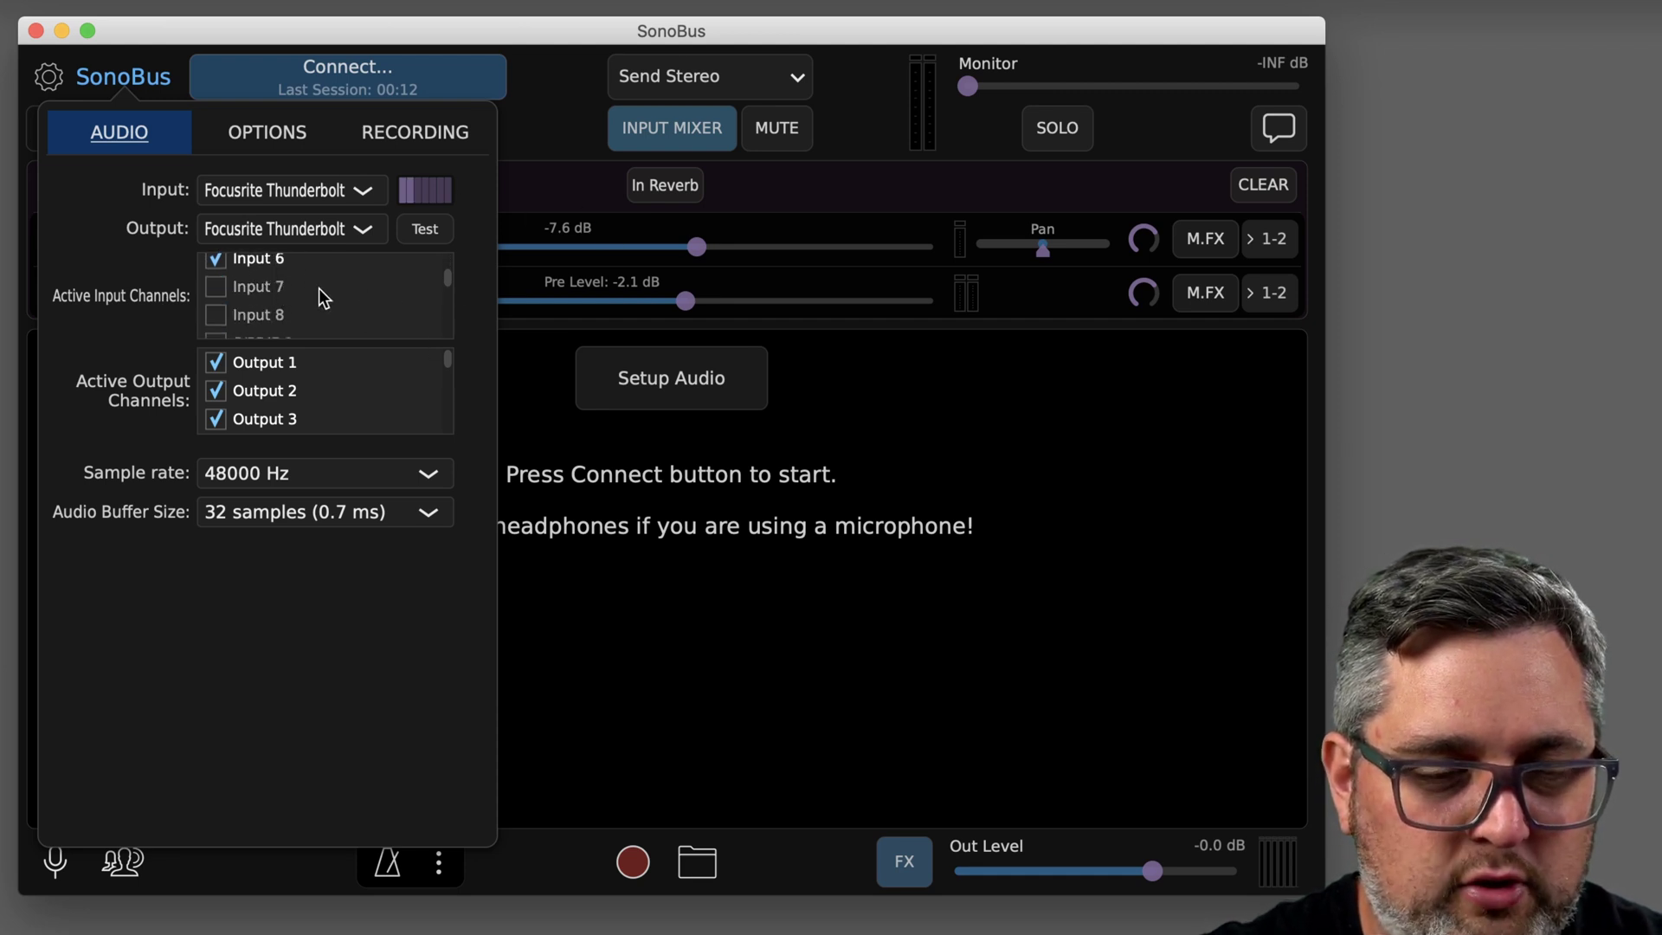
scroll(323, 292, "up", 1)
mouse_move(445, 272)
left_mouse_down()
mouse_move(450, 309)
mouse_move(453, 272)
left_mouse_up()
scroll(339, 397, "down", 1)
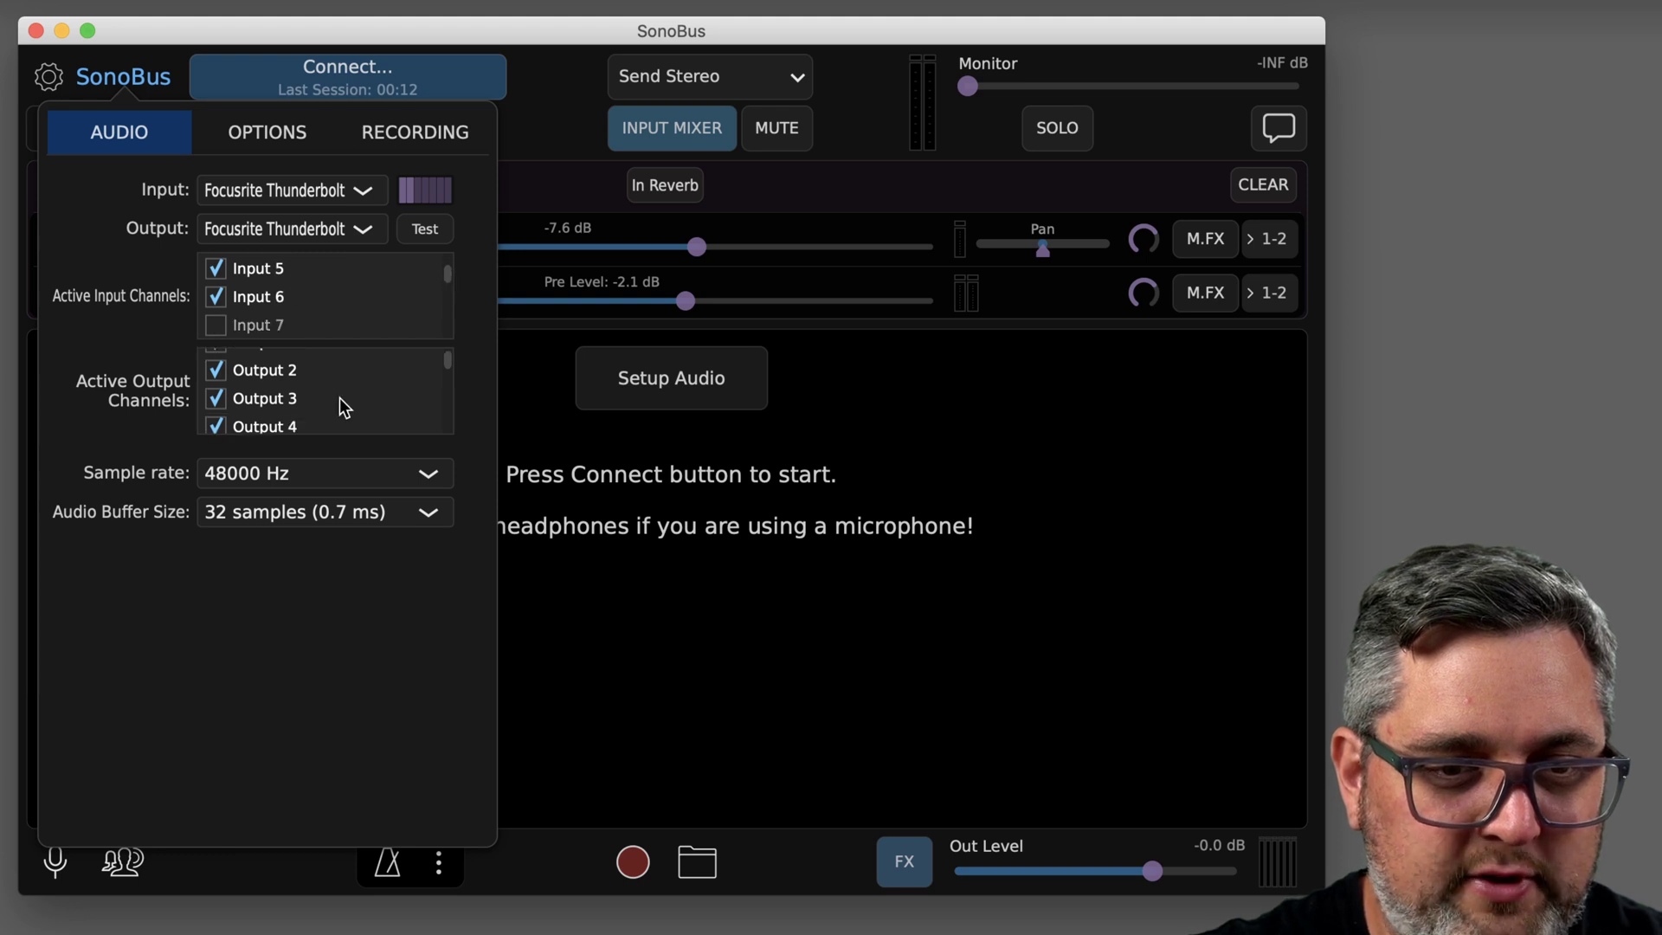
scroll(323, 394, "down", 3)
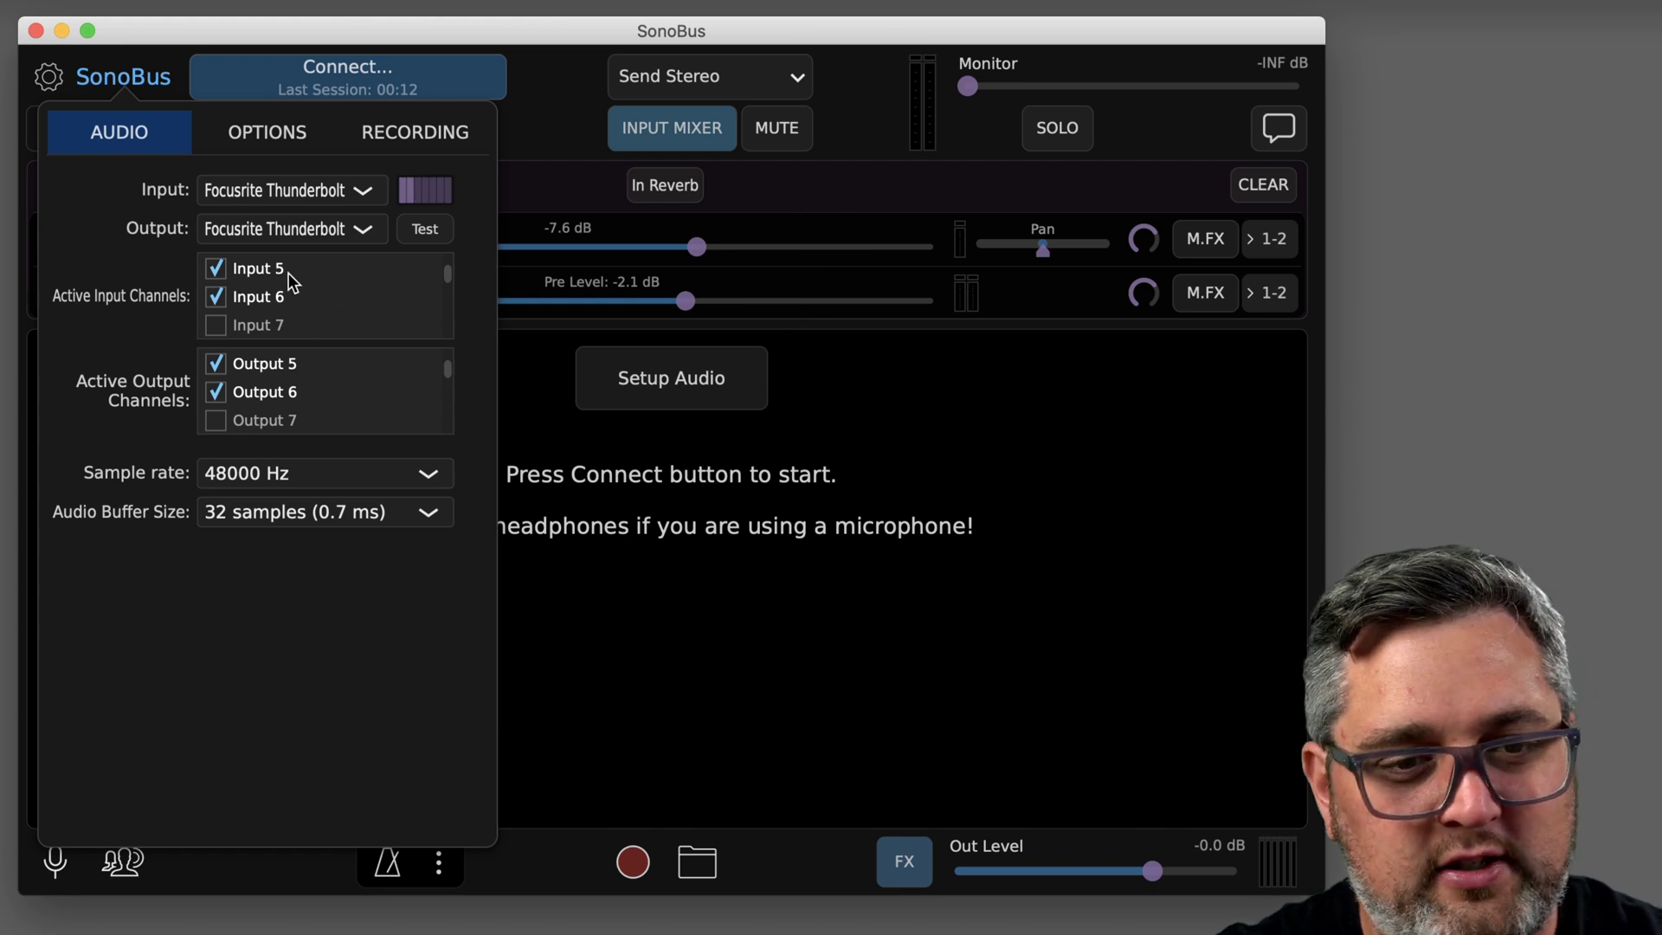
scroll(273, 286, "down", 1)
scroll(273, 286, "down", 1)
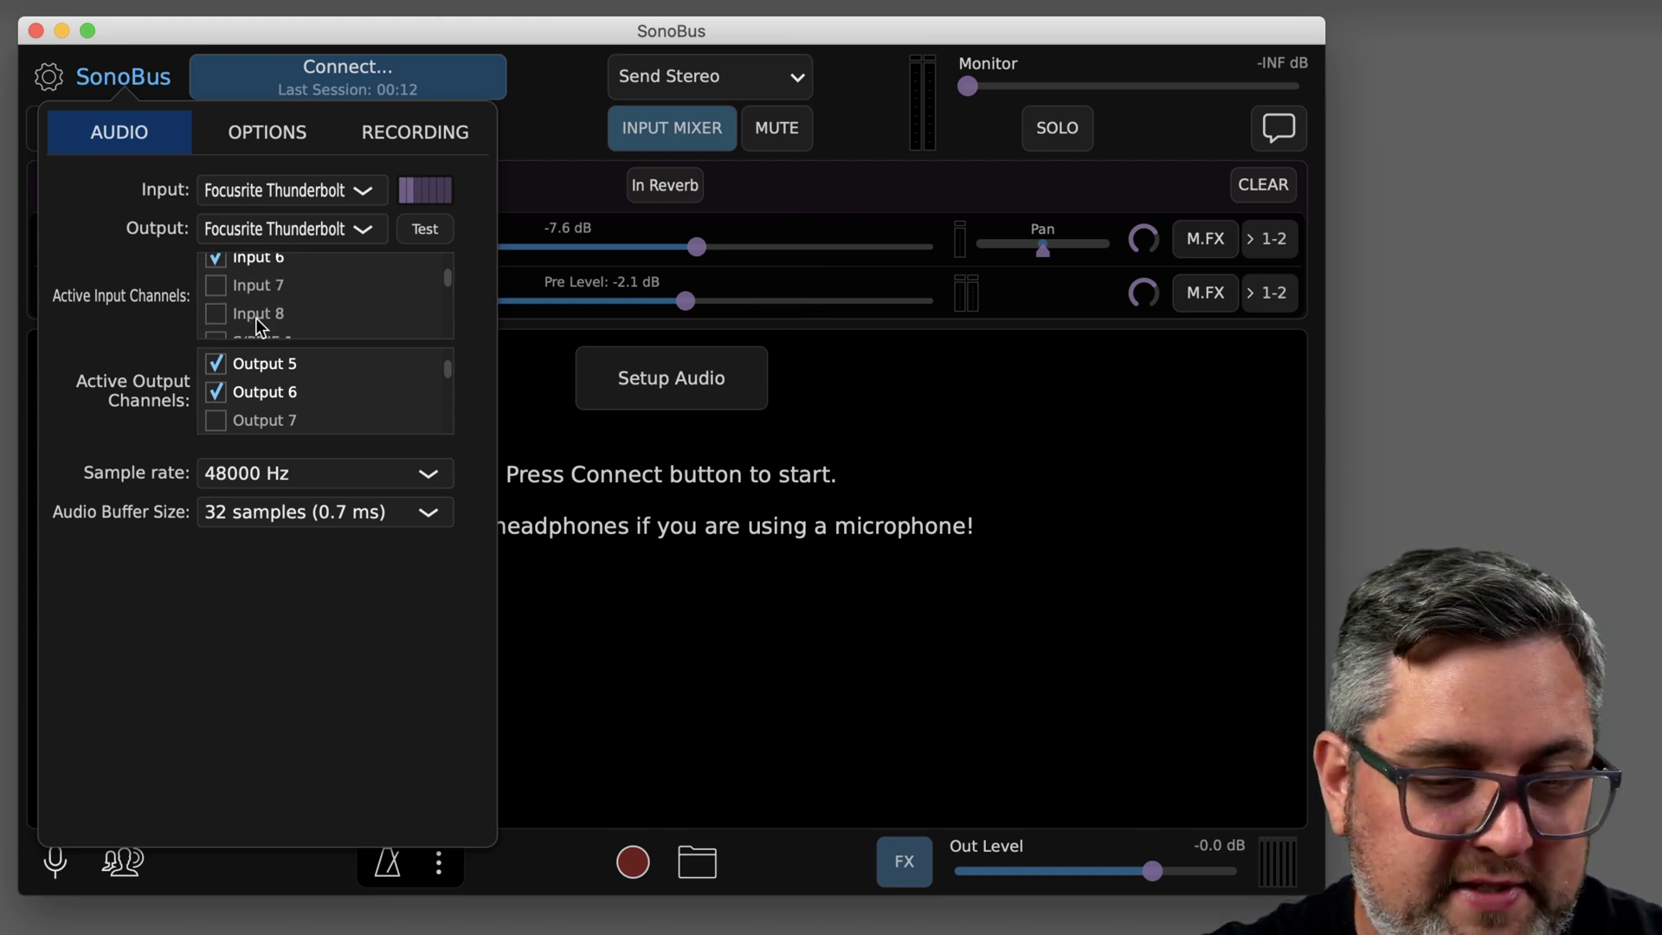
scroll(260, 320, "down", 1)
left_click(606, 478)
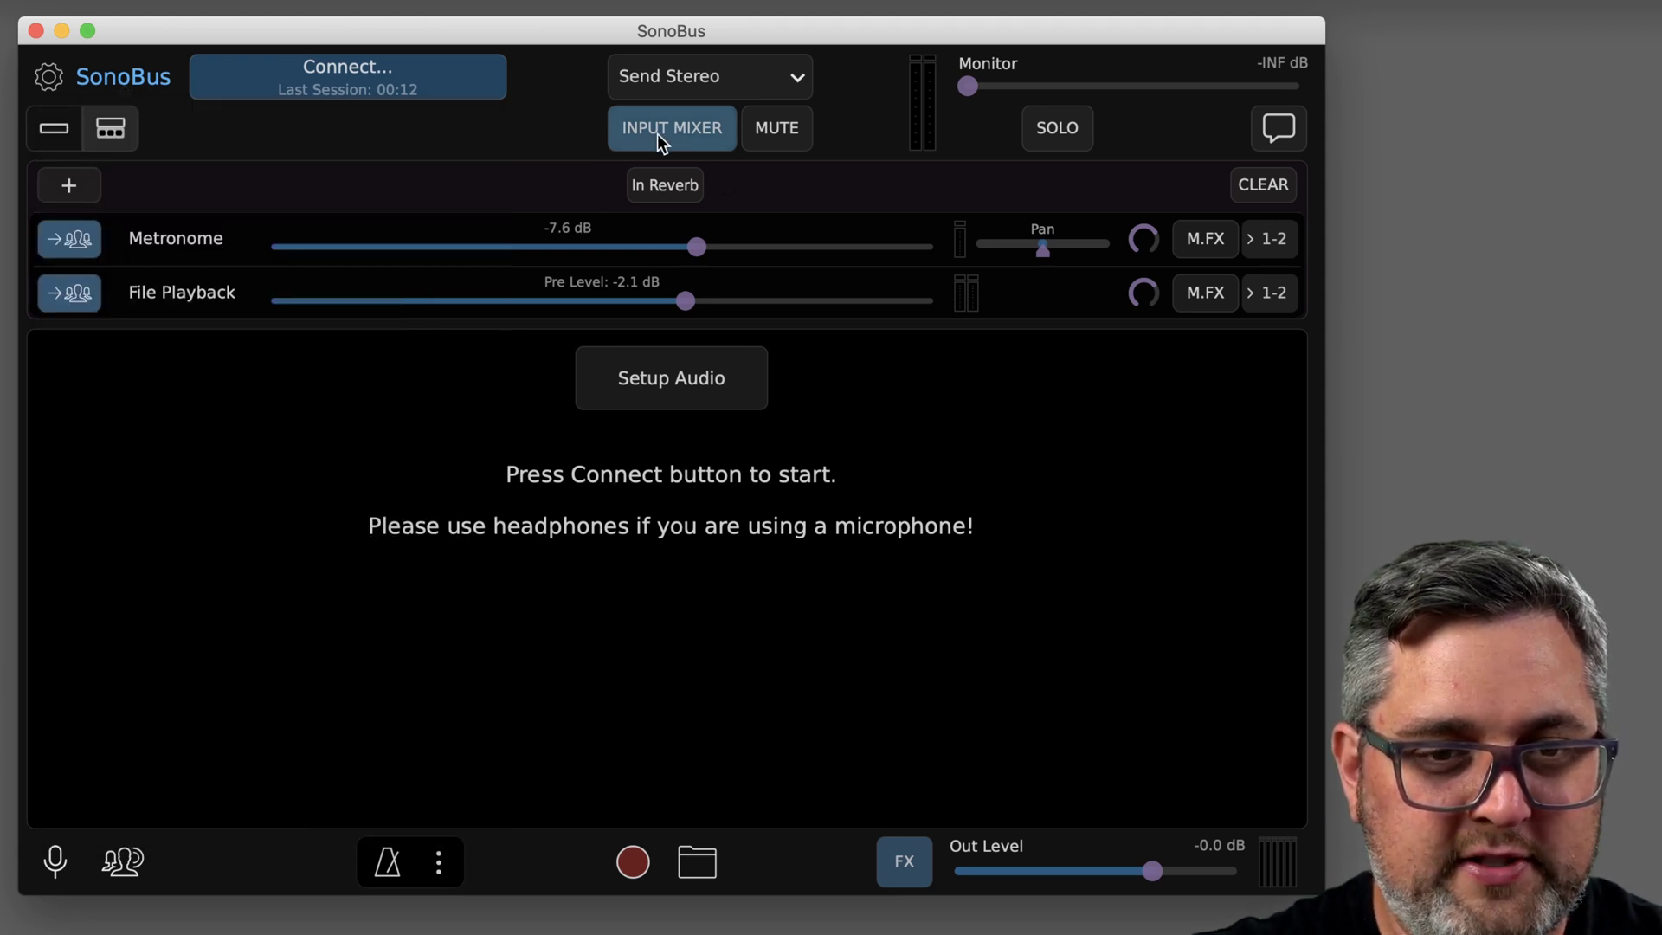
Add a mono input channel 1 fed from Input 1
left_click(68, 191)
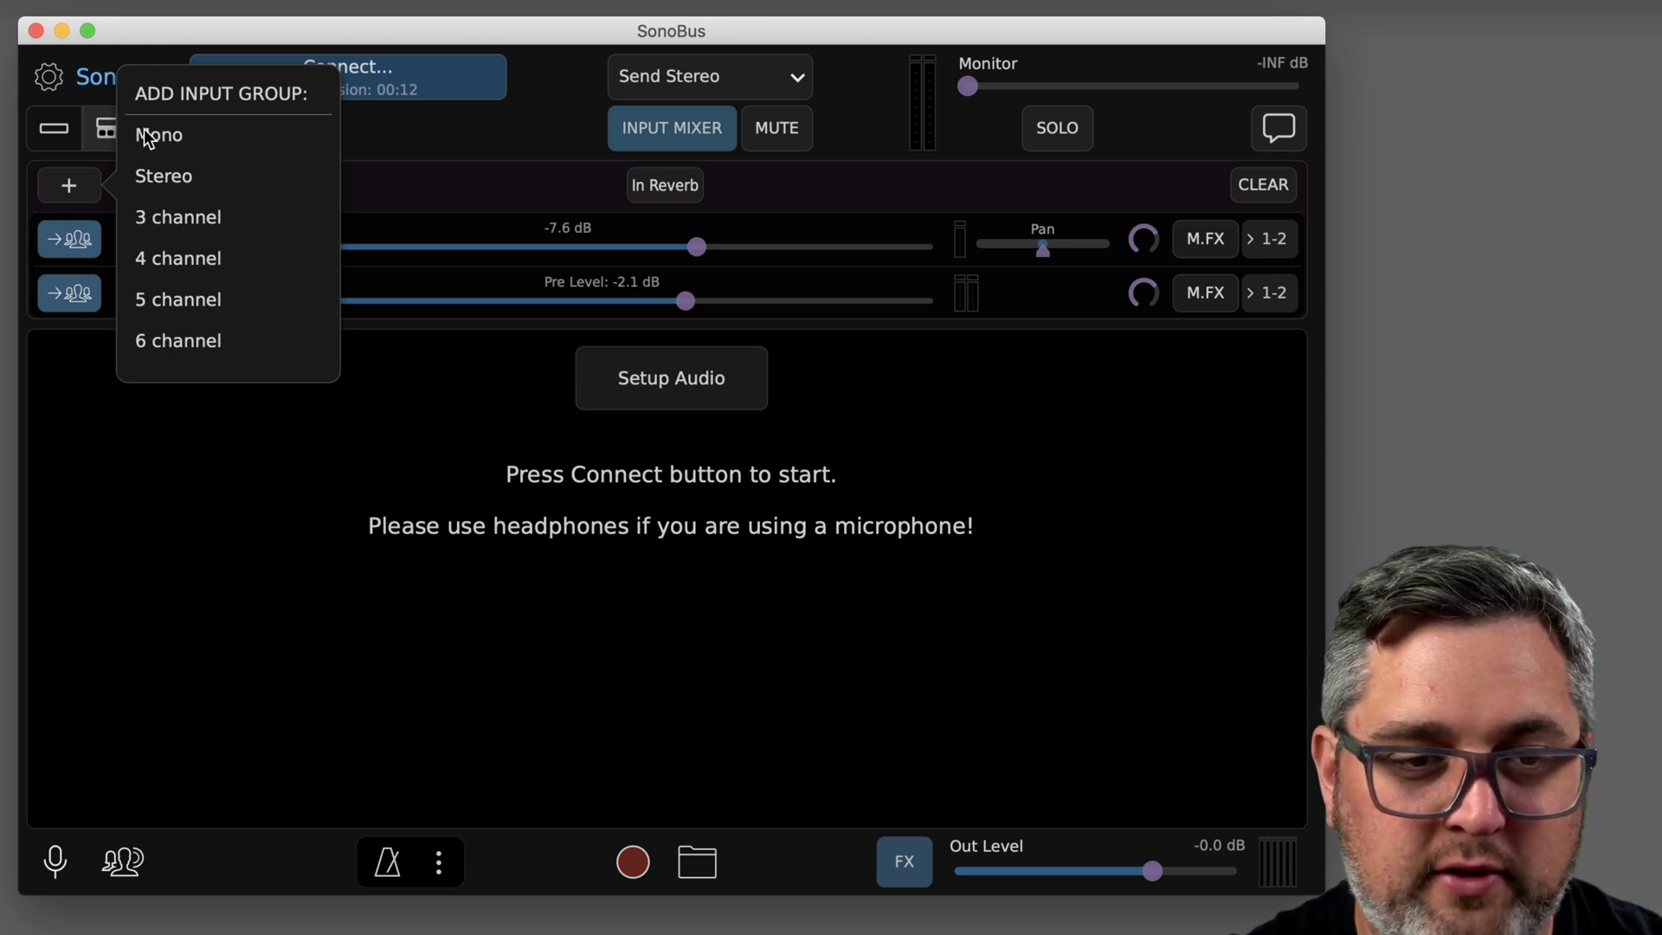
left_click(167, 142)
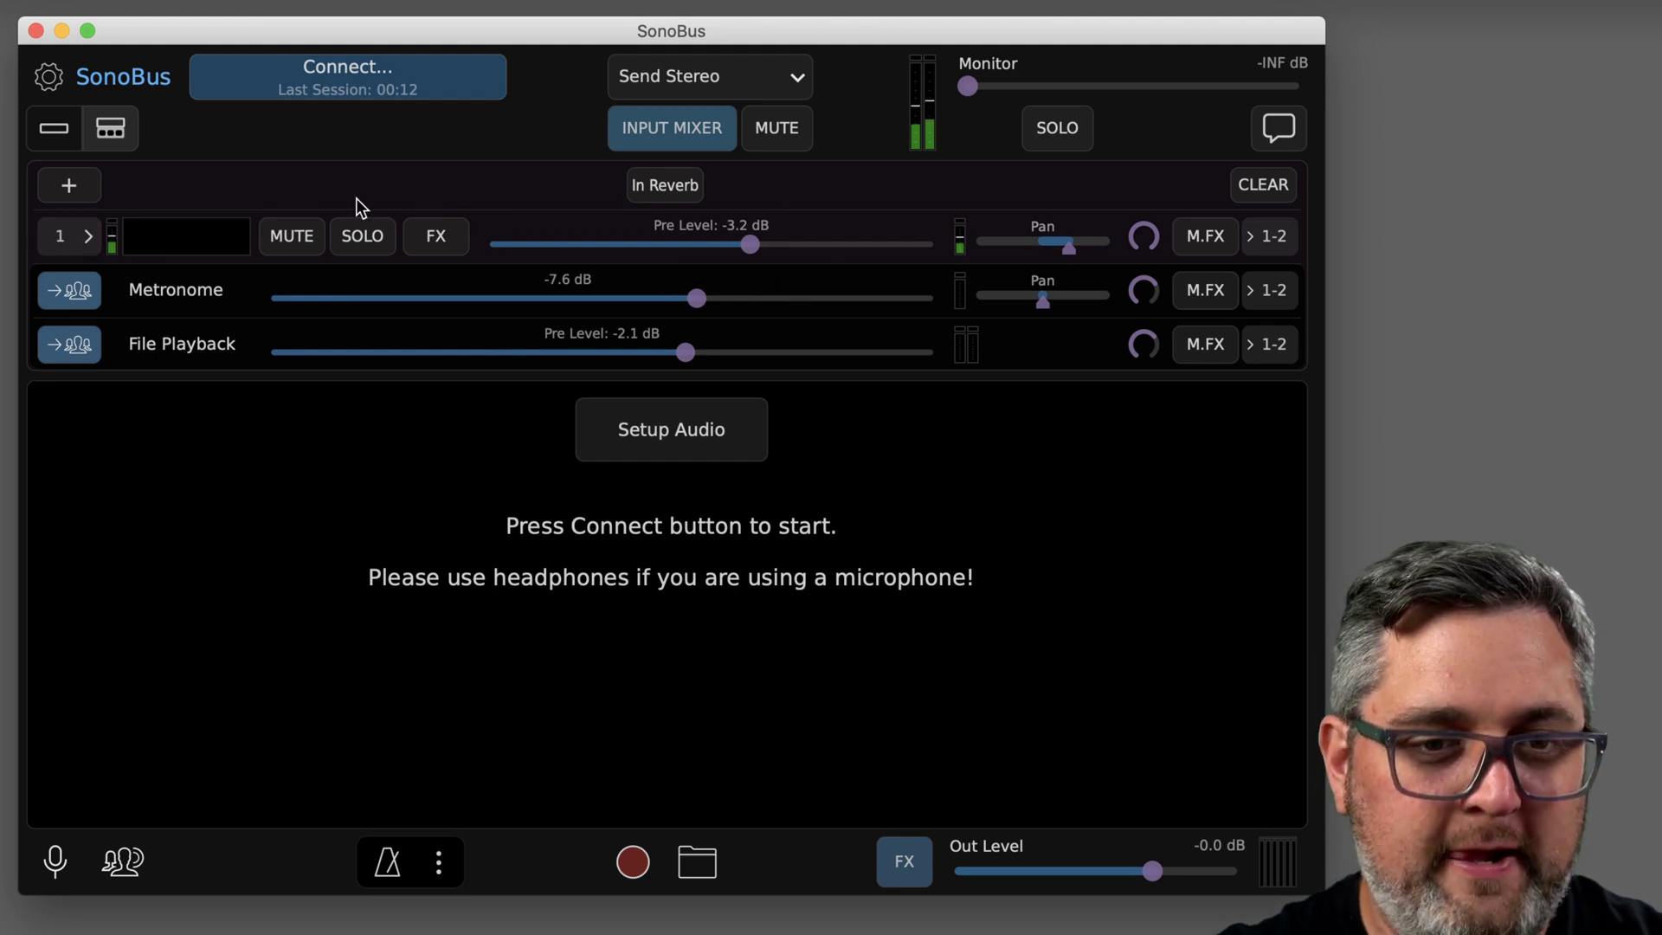
left_click(83, 239)
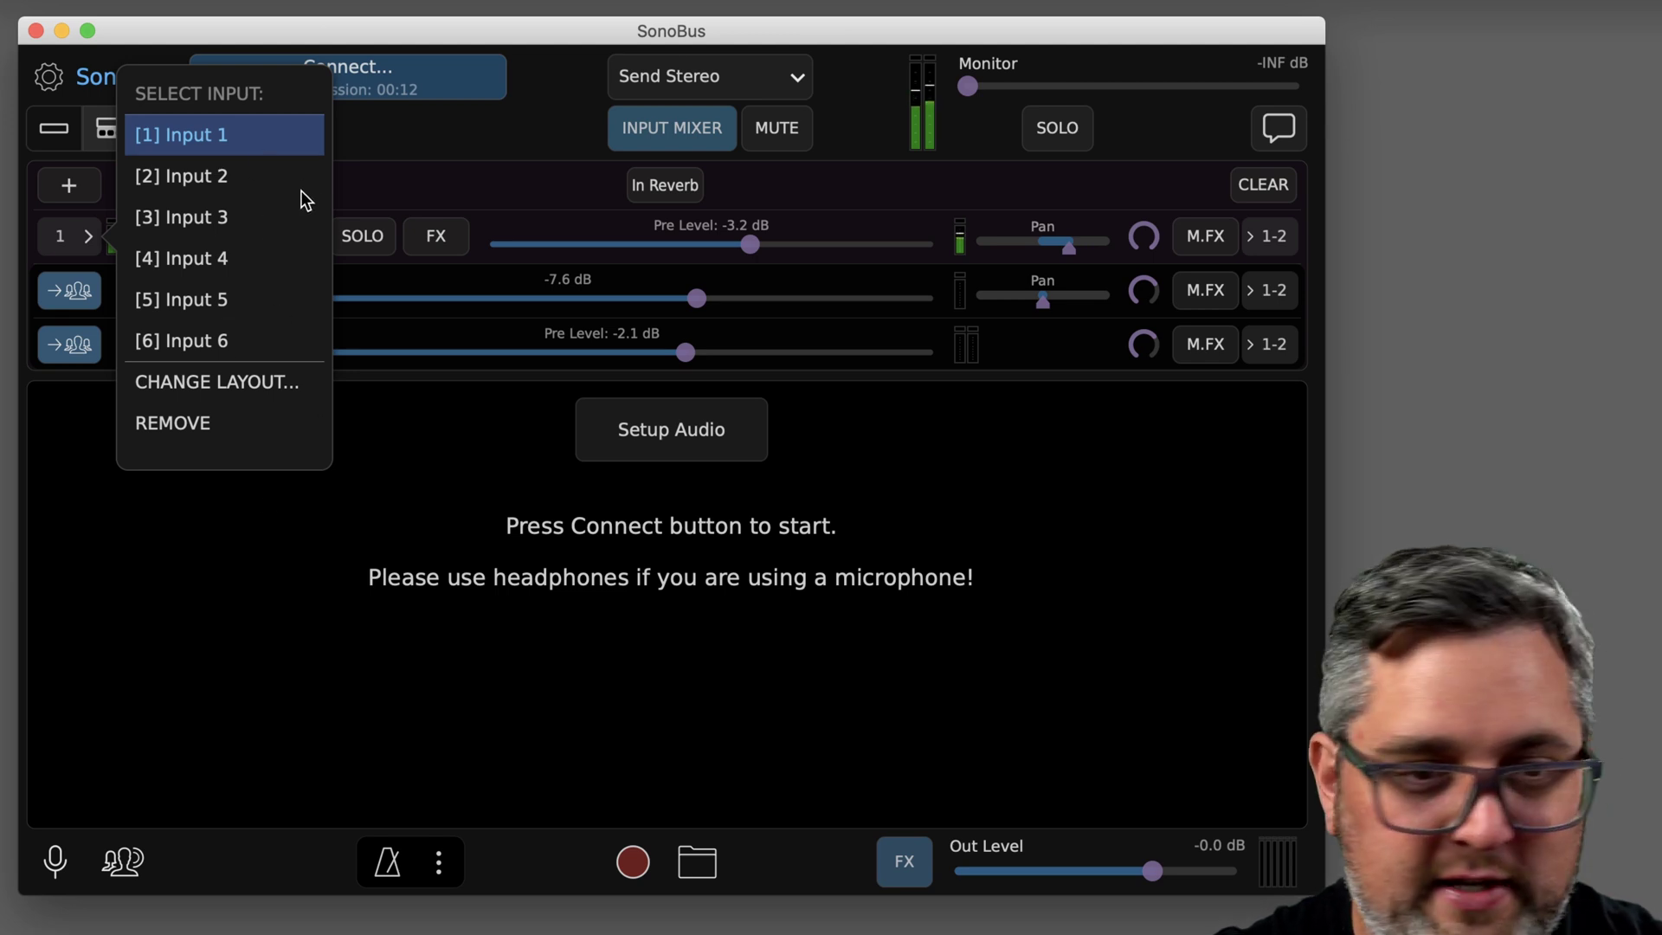
left_click(231, 146)
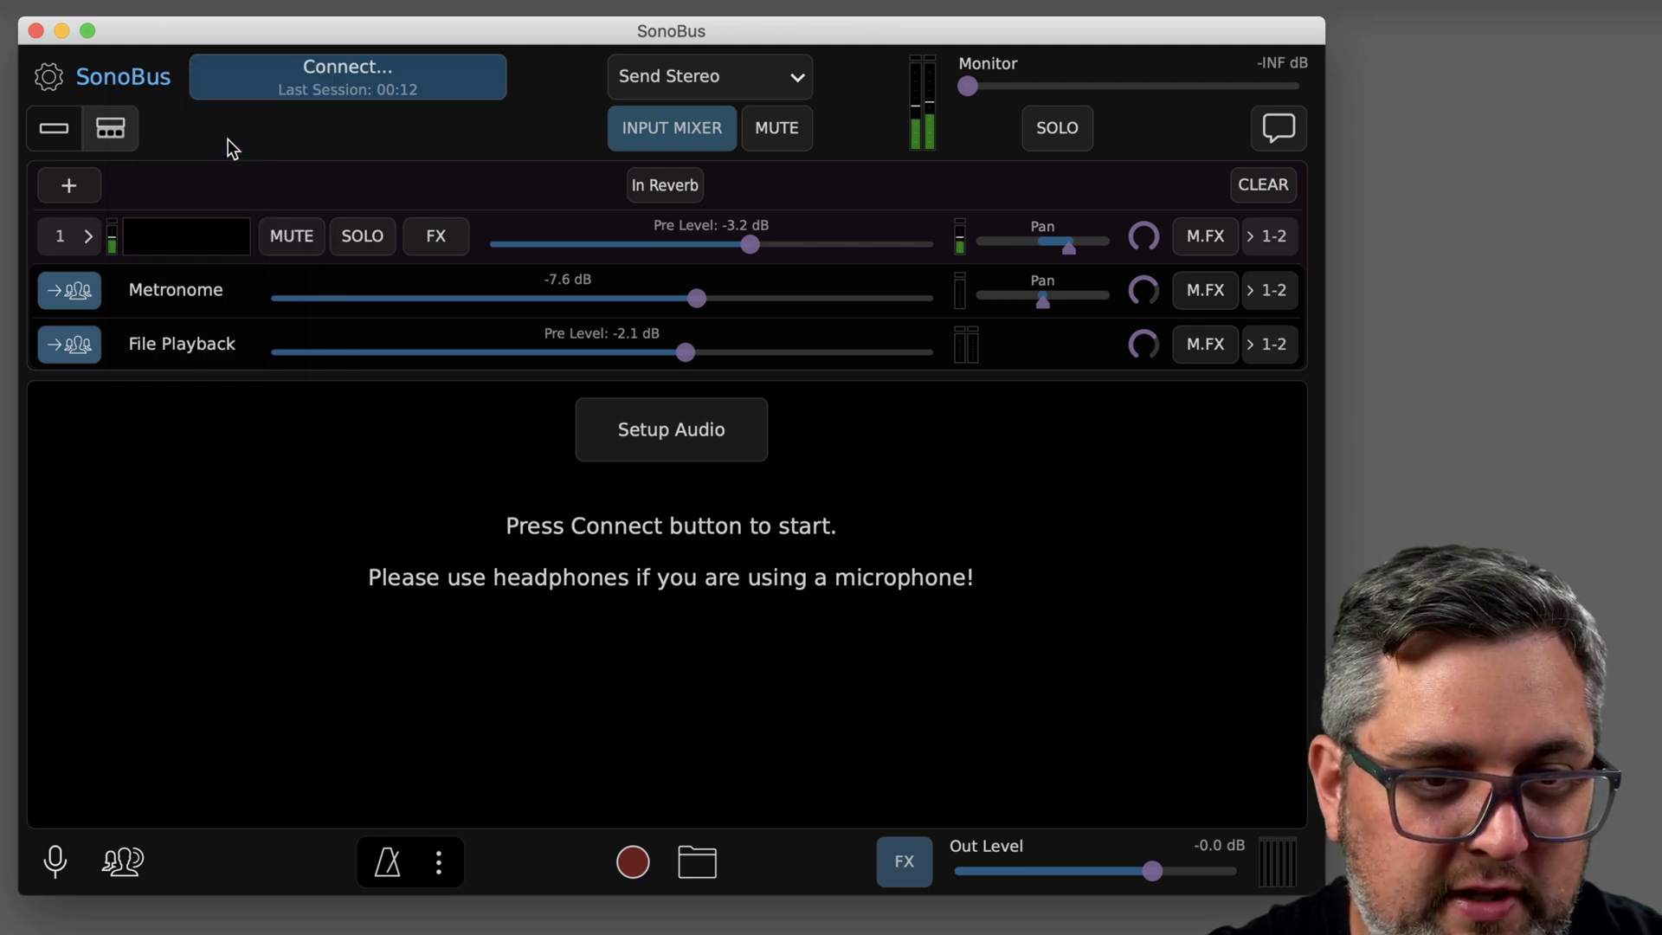
Switch channel 1's layout to Stereo and then back to Mono
left_click(87, 237)
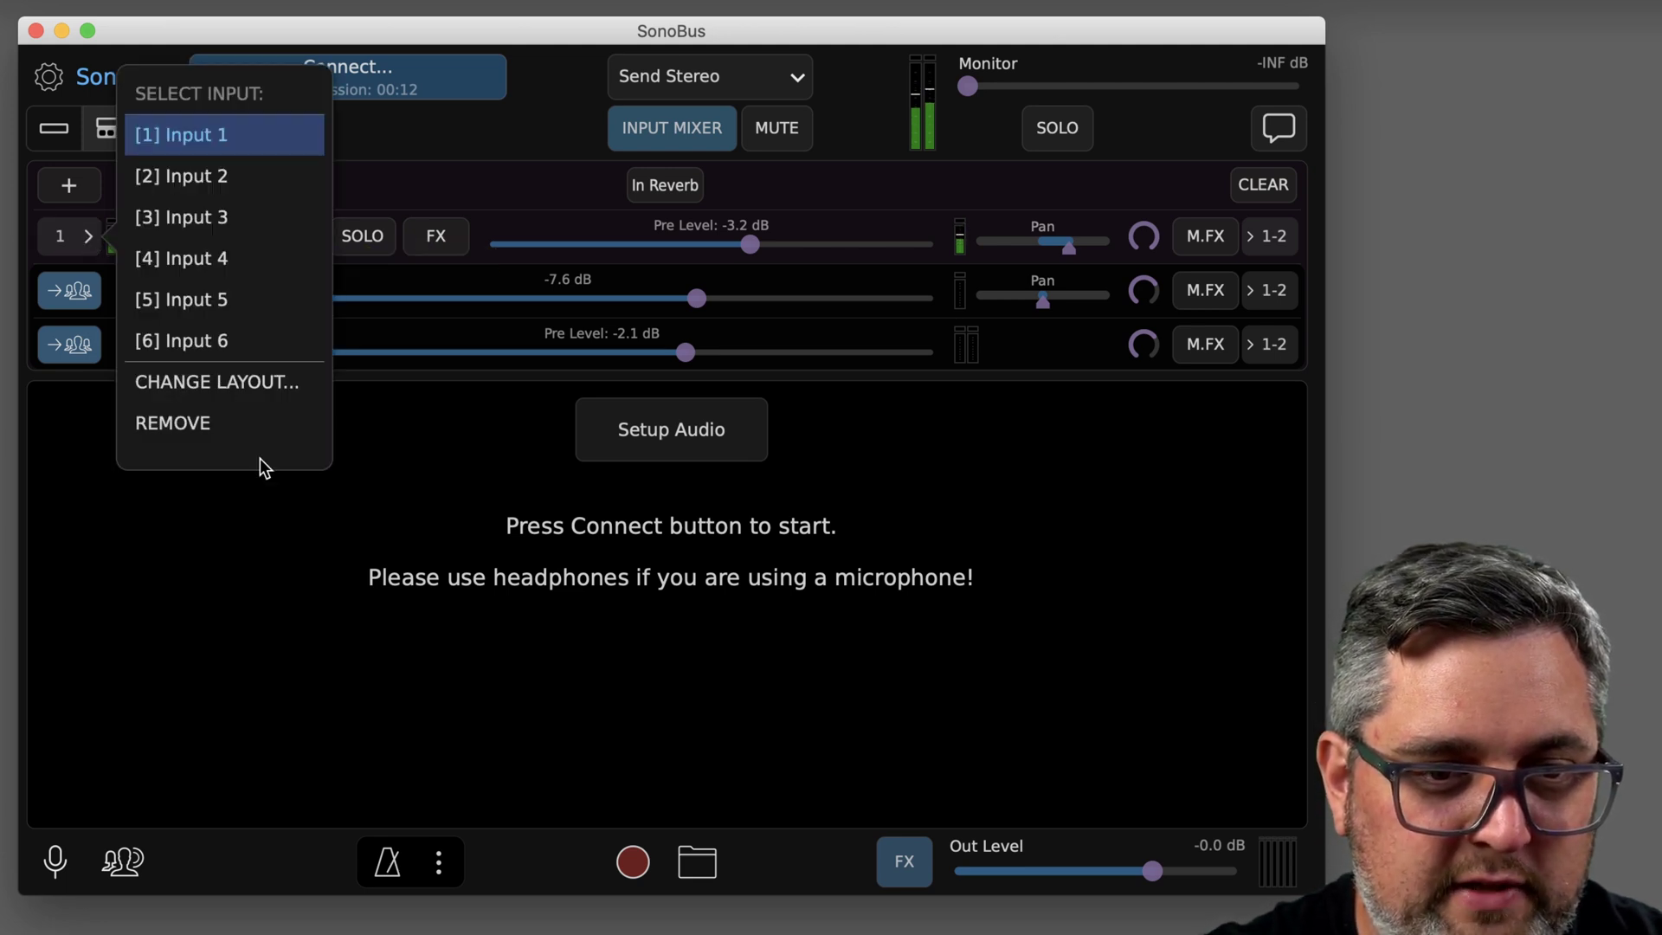
left_click(248, 387)
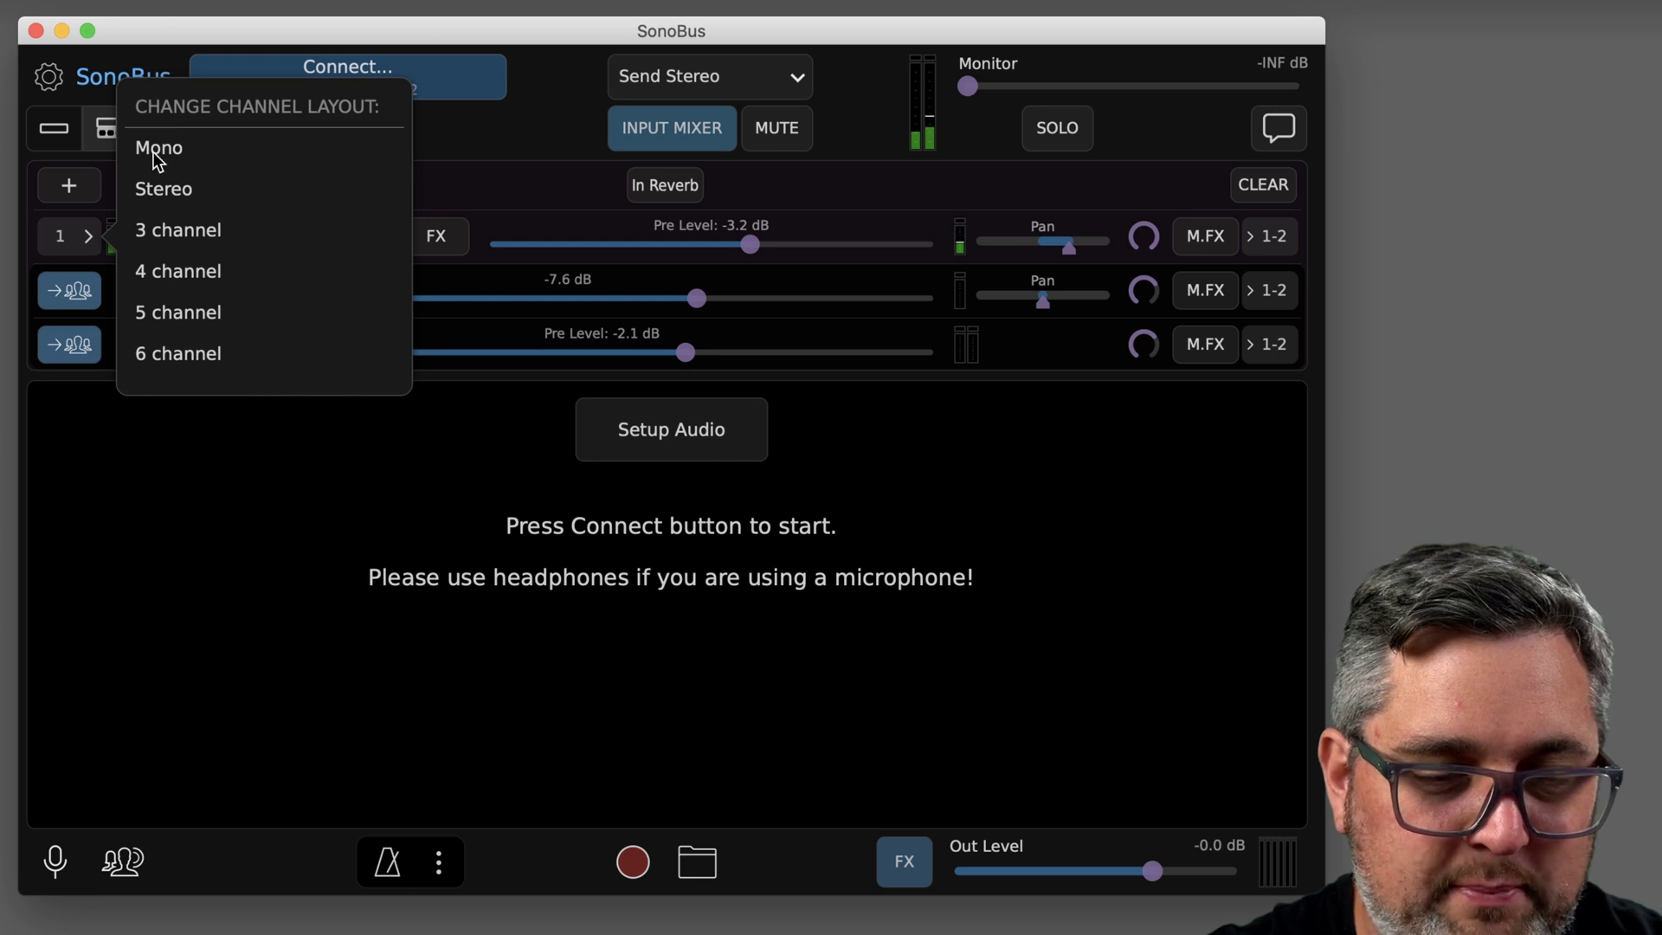
left_click(204, 187)
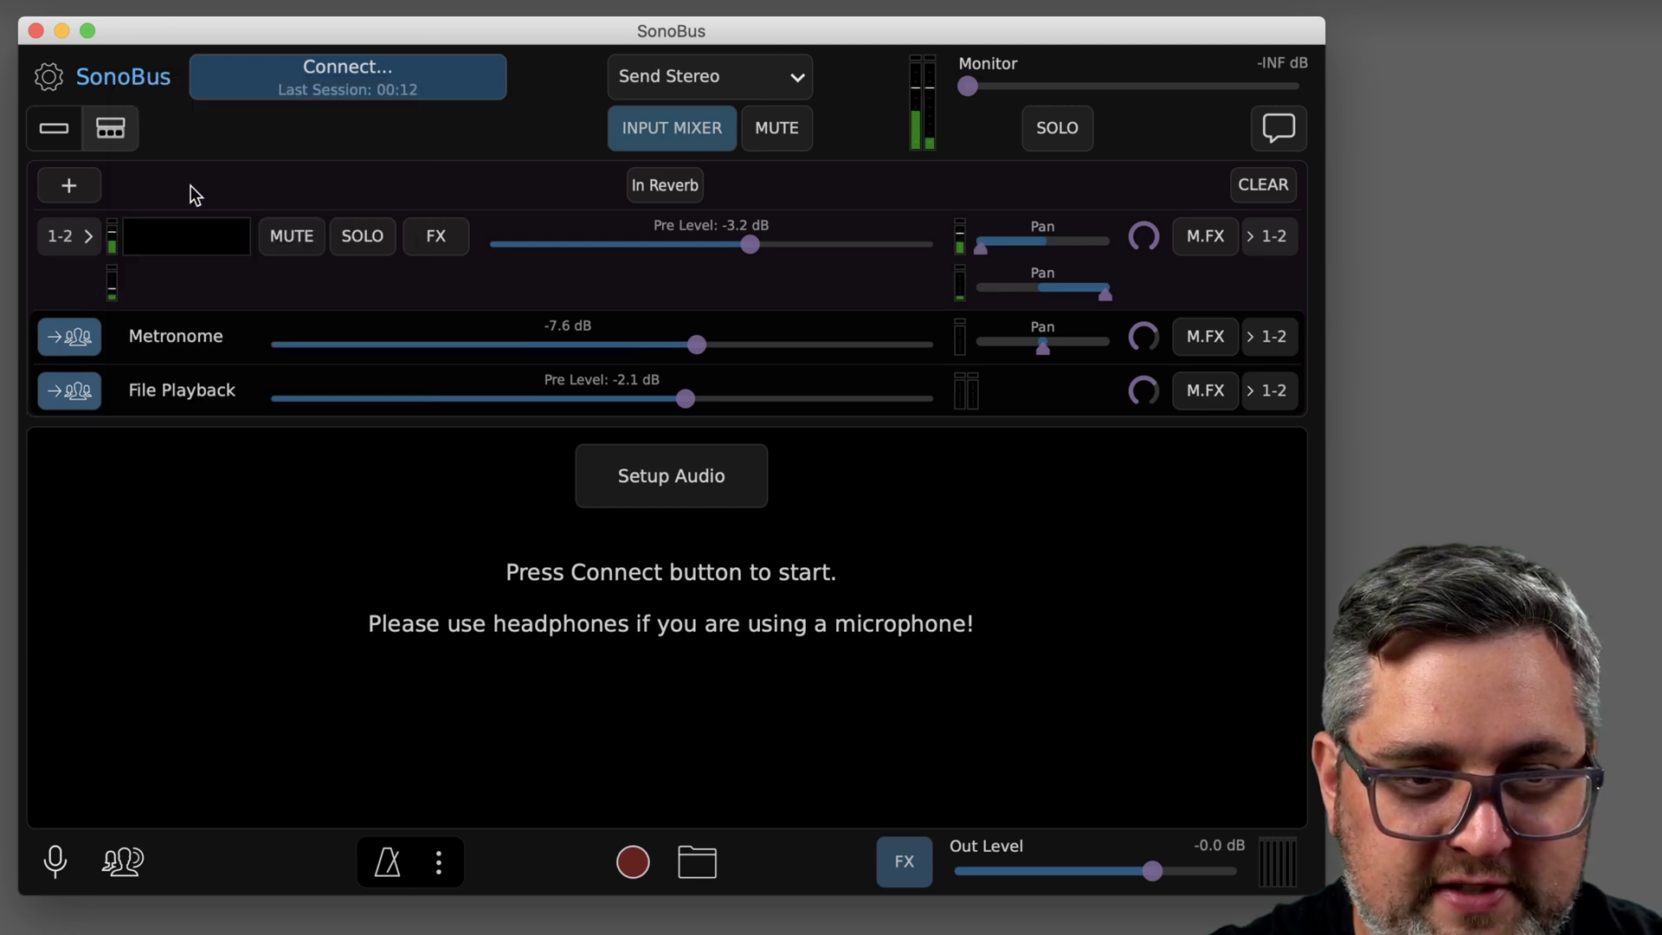
left_click(71, 237)
left_click(206, 343)
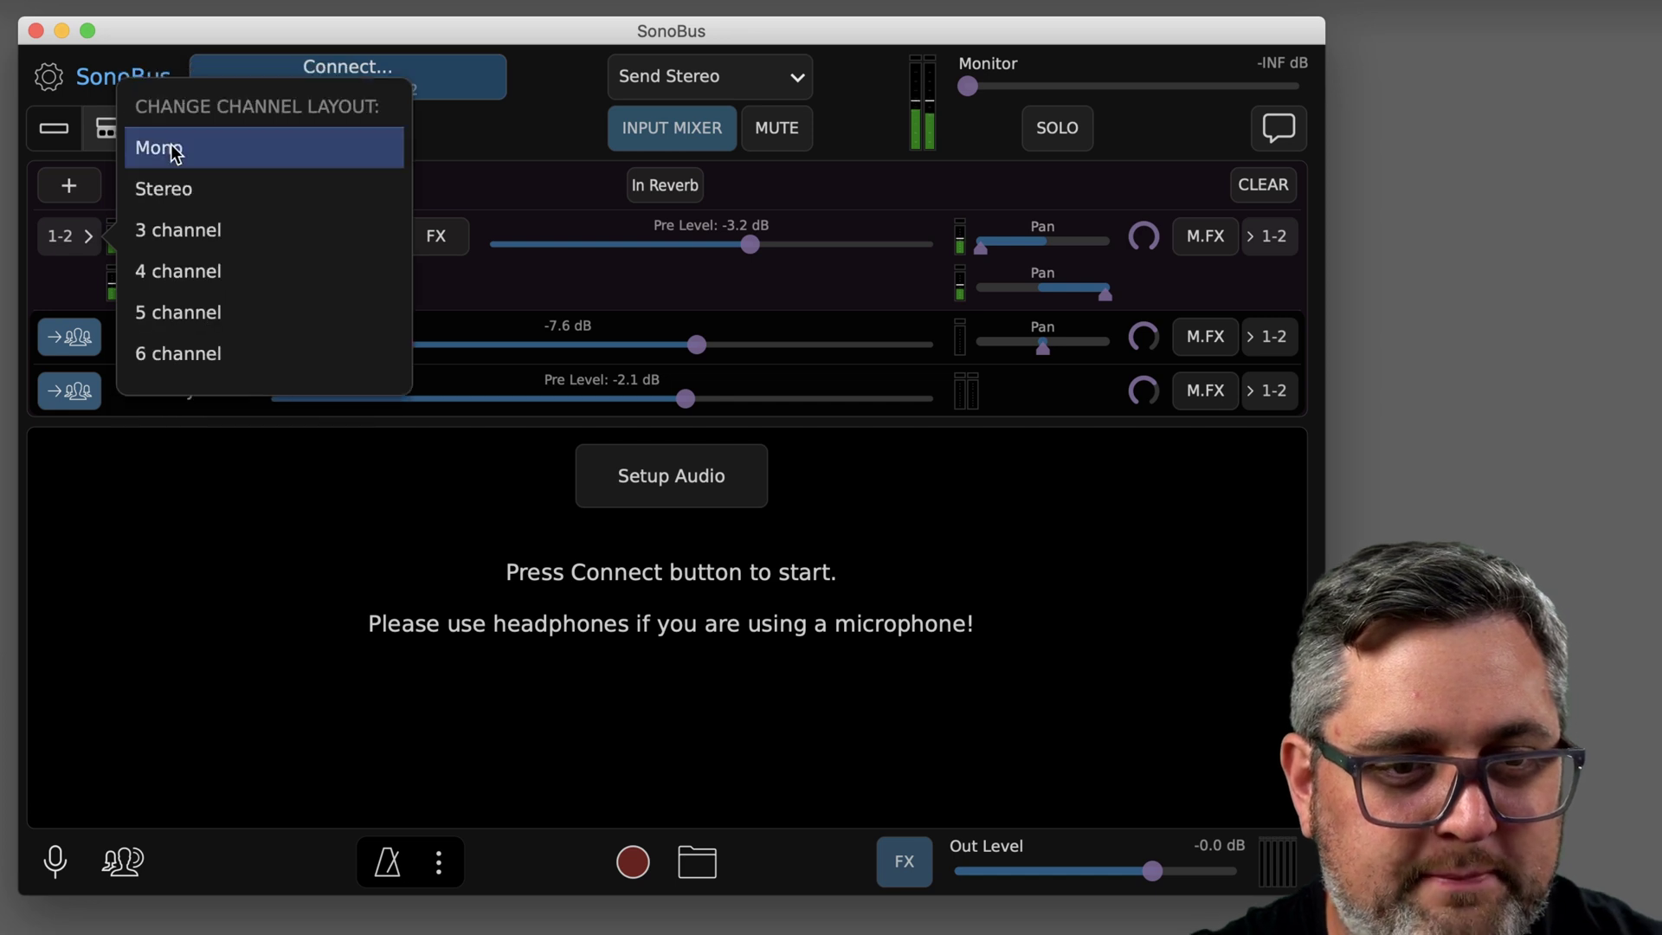
left_click(164, 151)
left_click(82, 188)
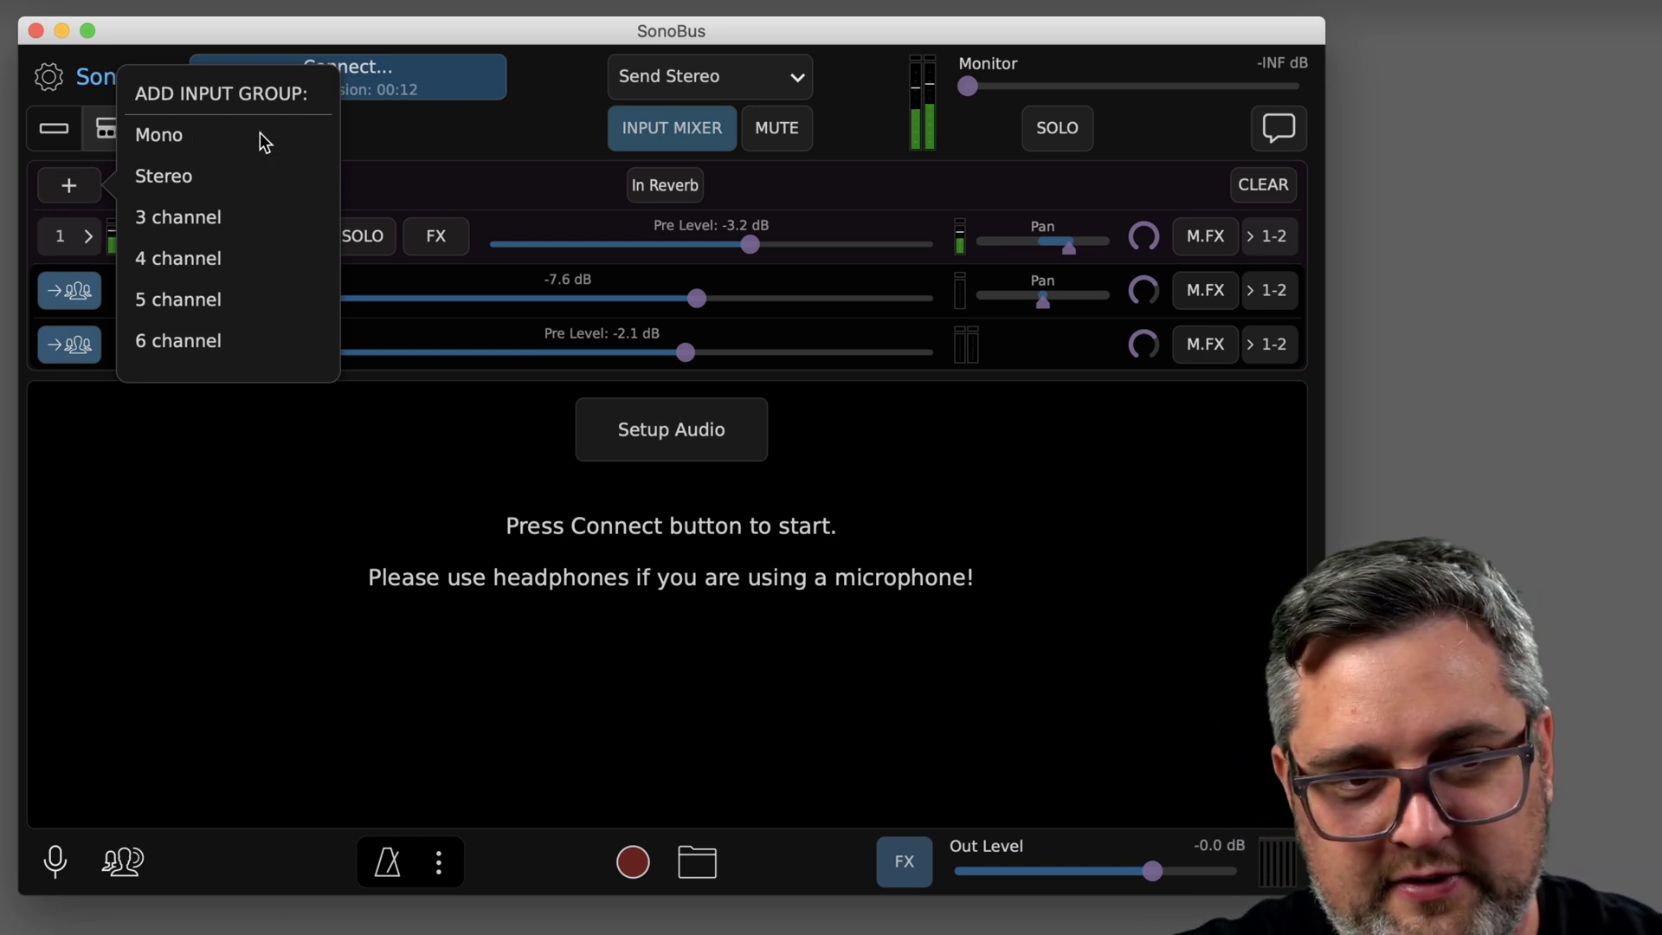
key("Escape")
Name the first input channel 'vocal' and lower its pre level to -6.7 dB
left_click(204, 235)
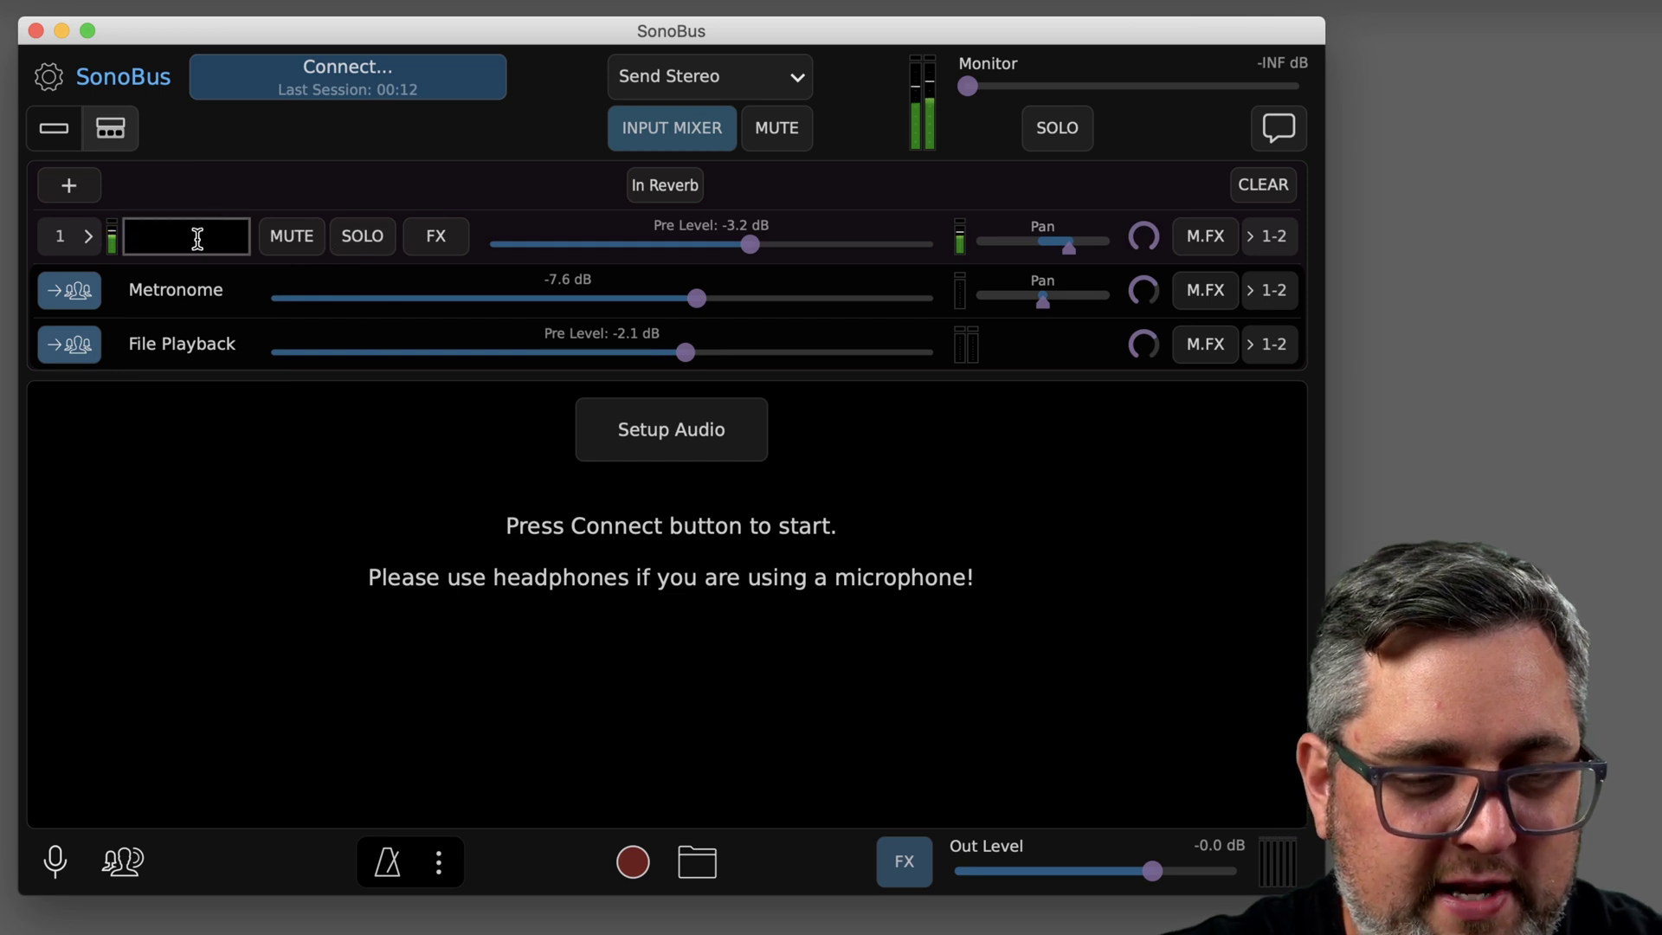
type("vocal")
key("Return")
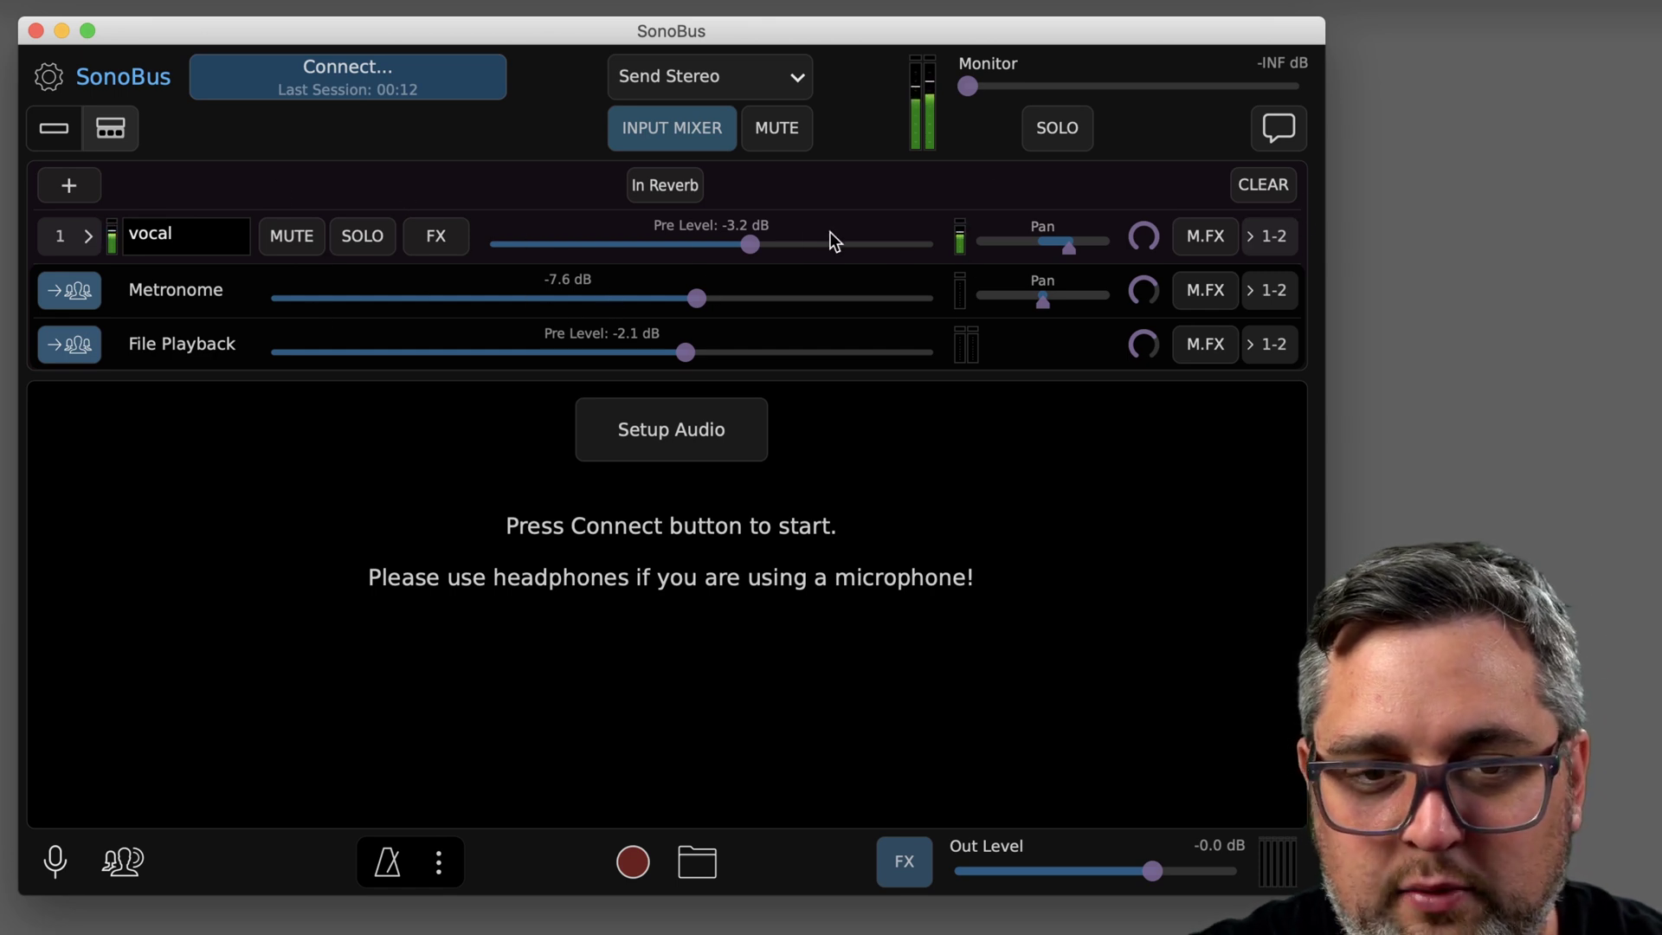
left_click_drag(748, 244, 729, 246)
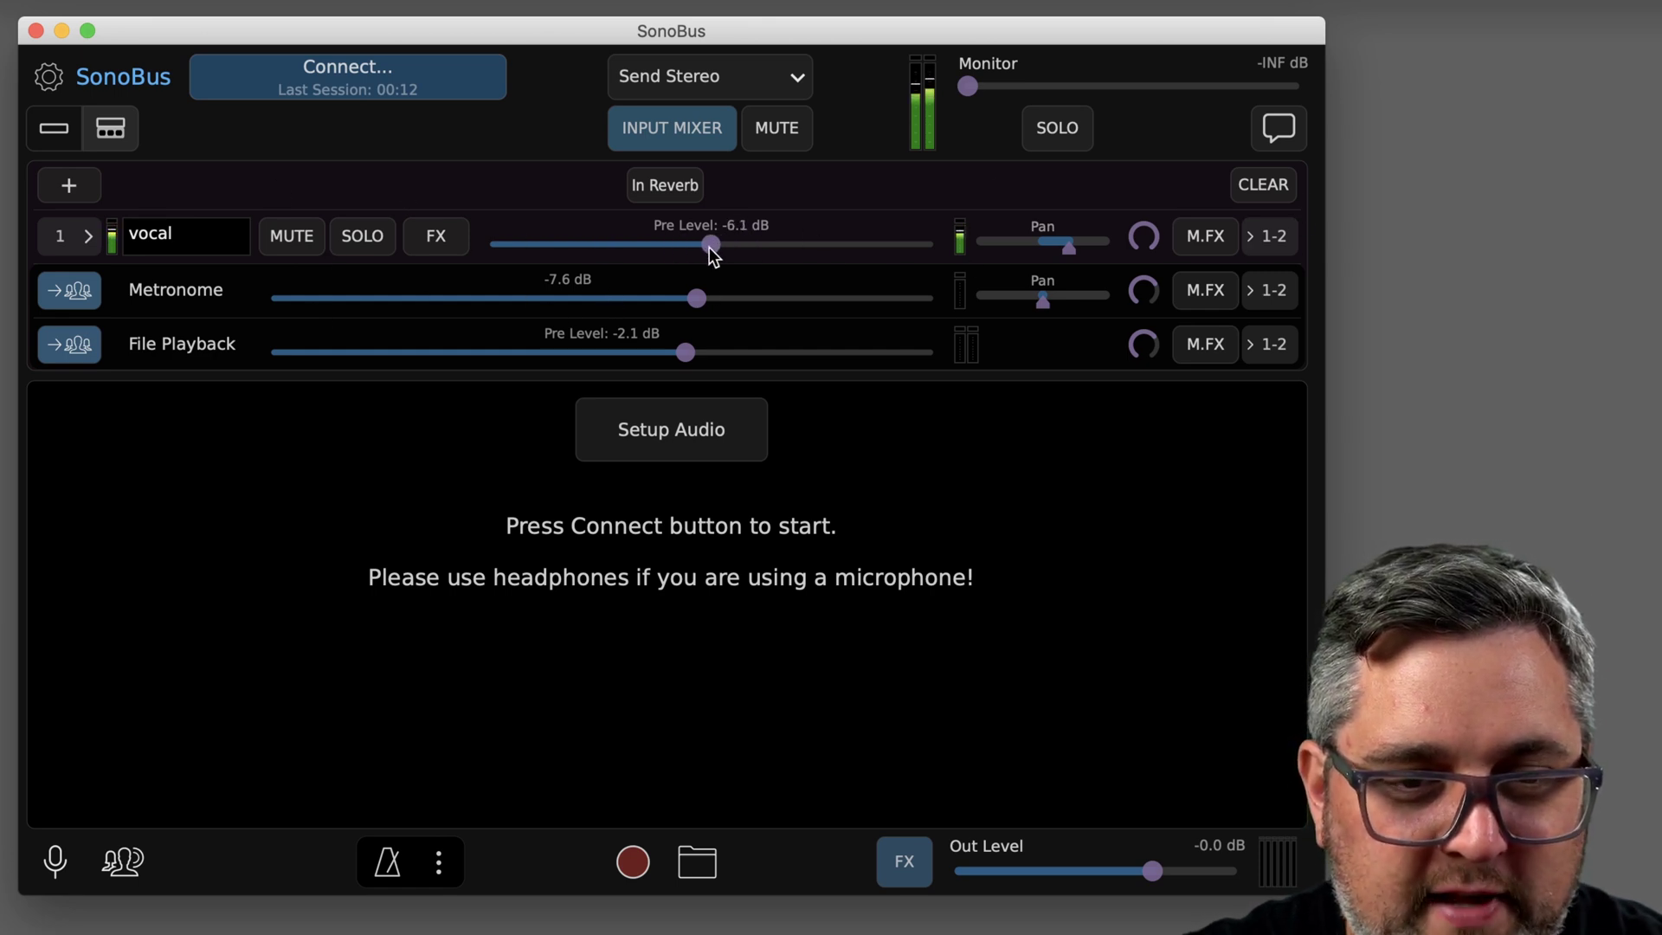
left_click_drag(720, 249, 708, 247)
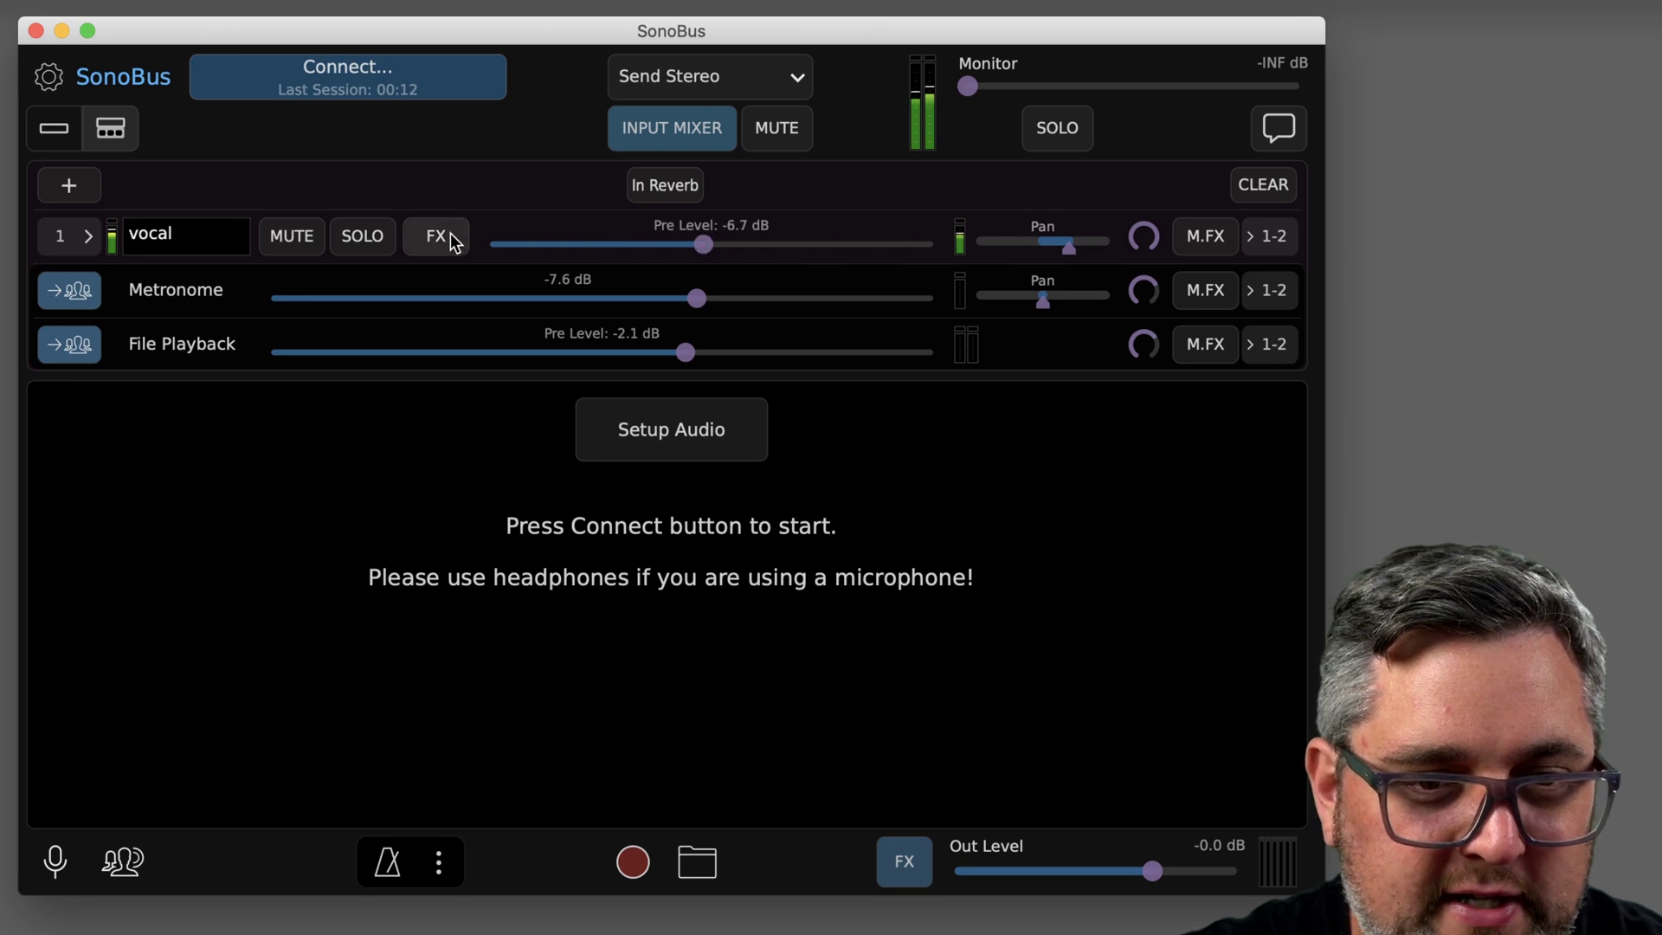
Open the vocal's input effects, expanding Parametric EQ and Input Reverb Send
left_click(435, 243)
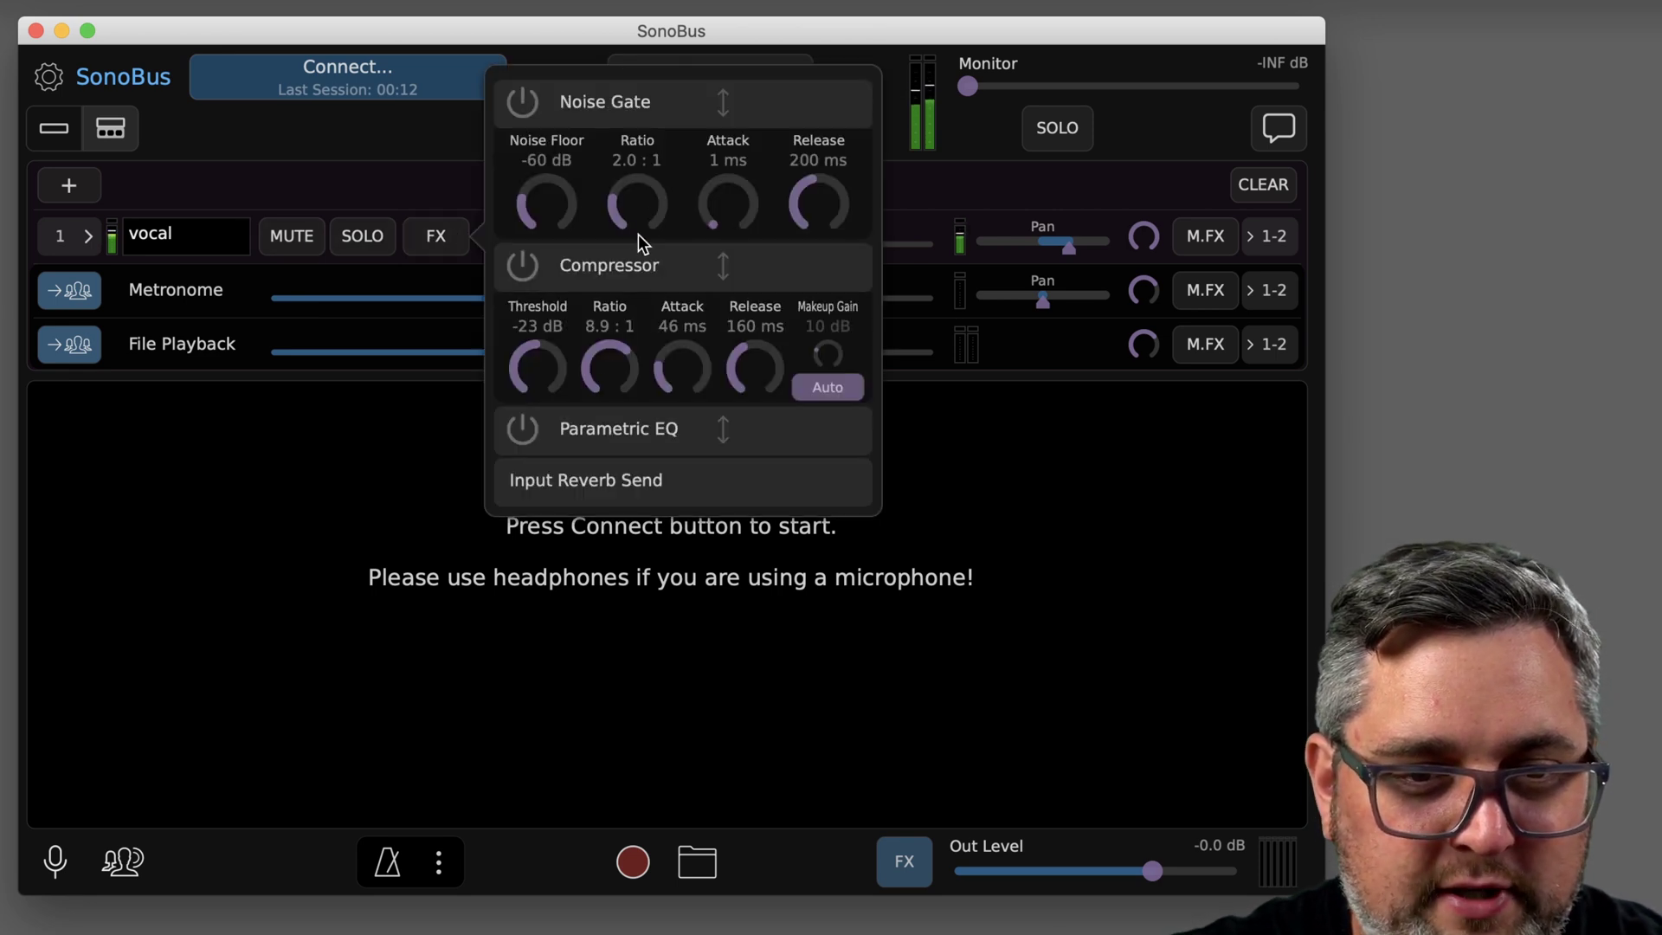
left_click(578, 442)
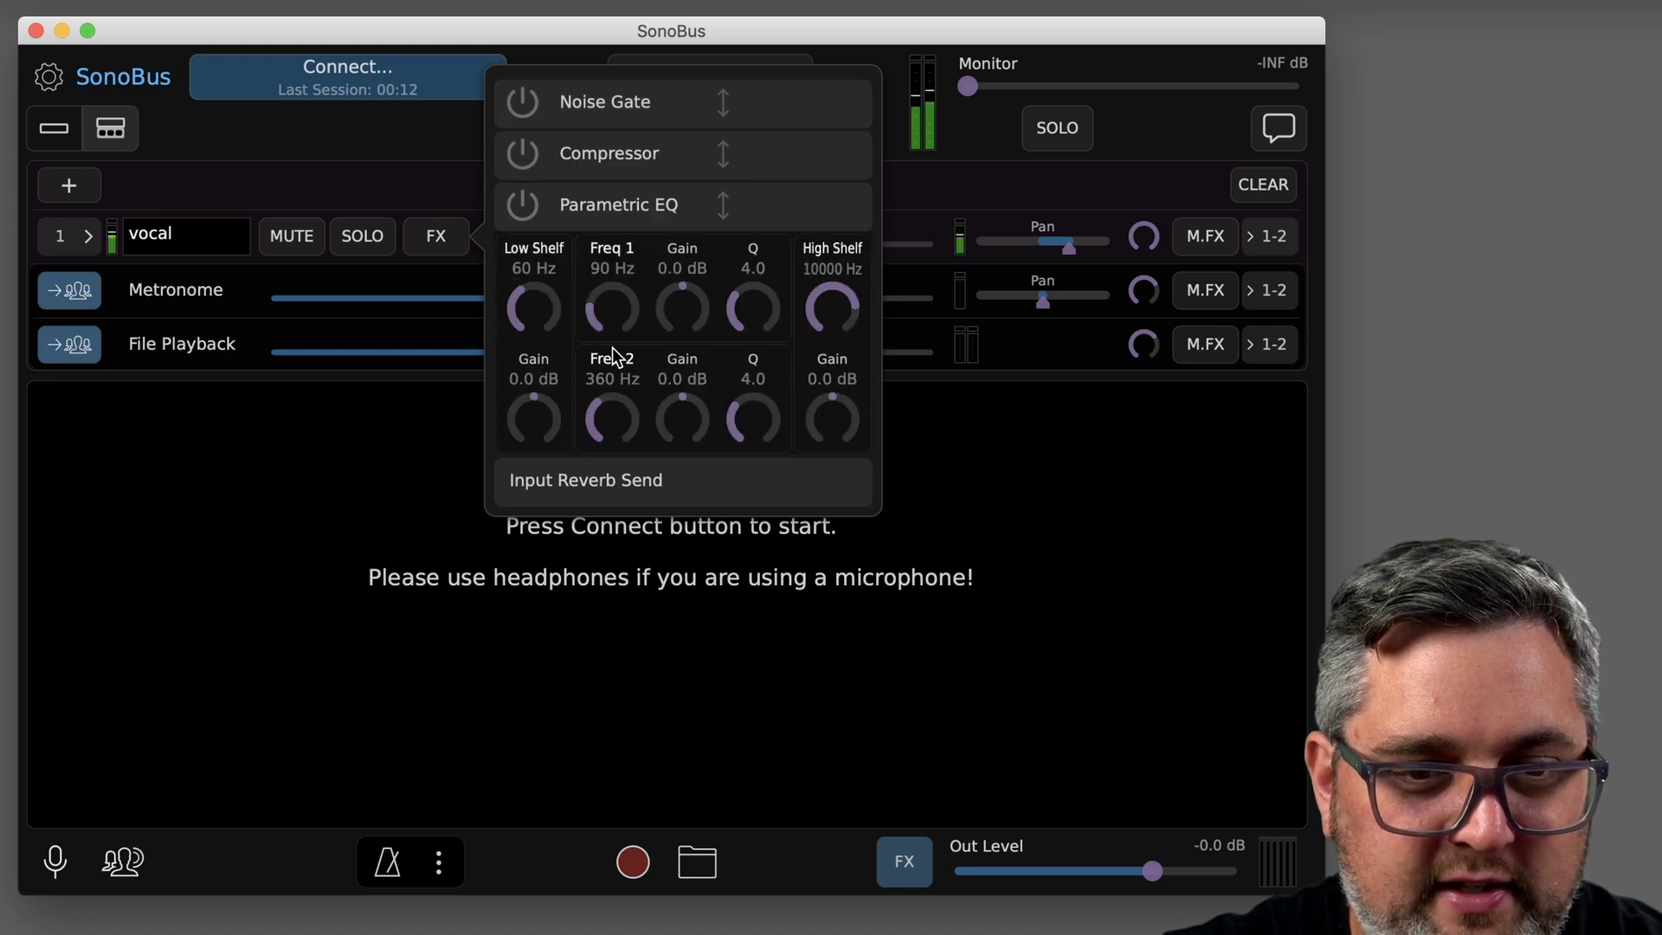
left_click(593, 478)
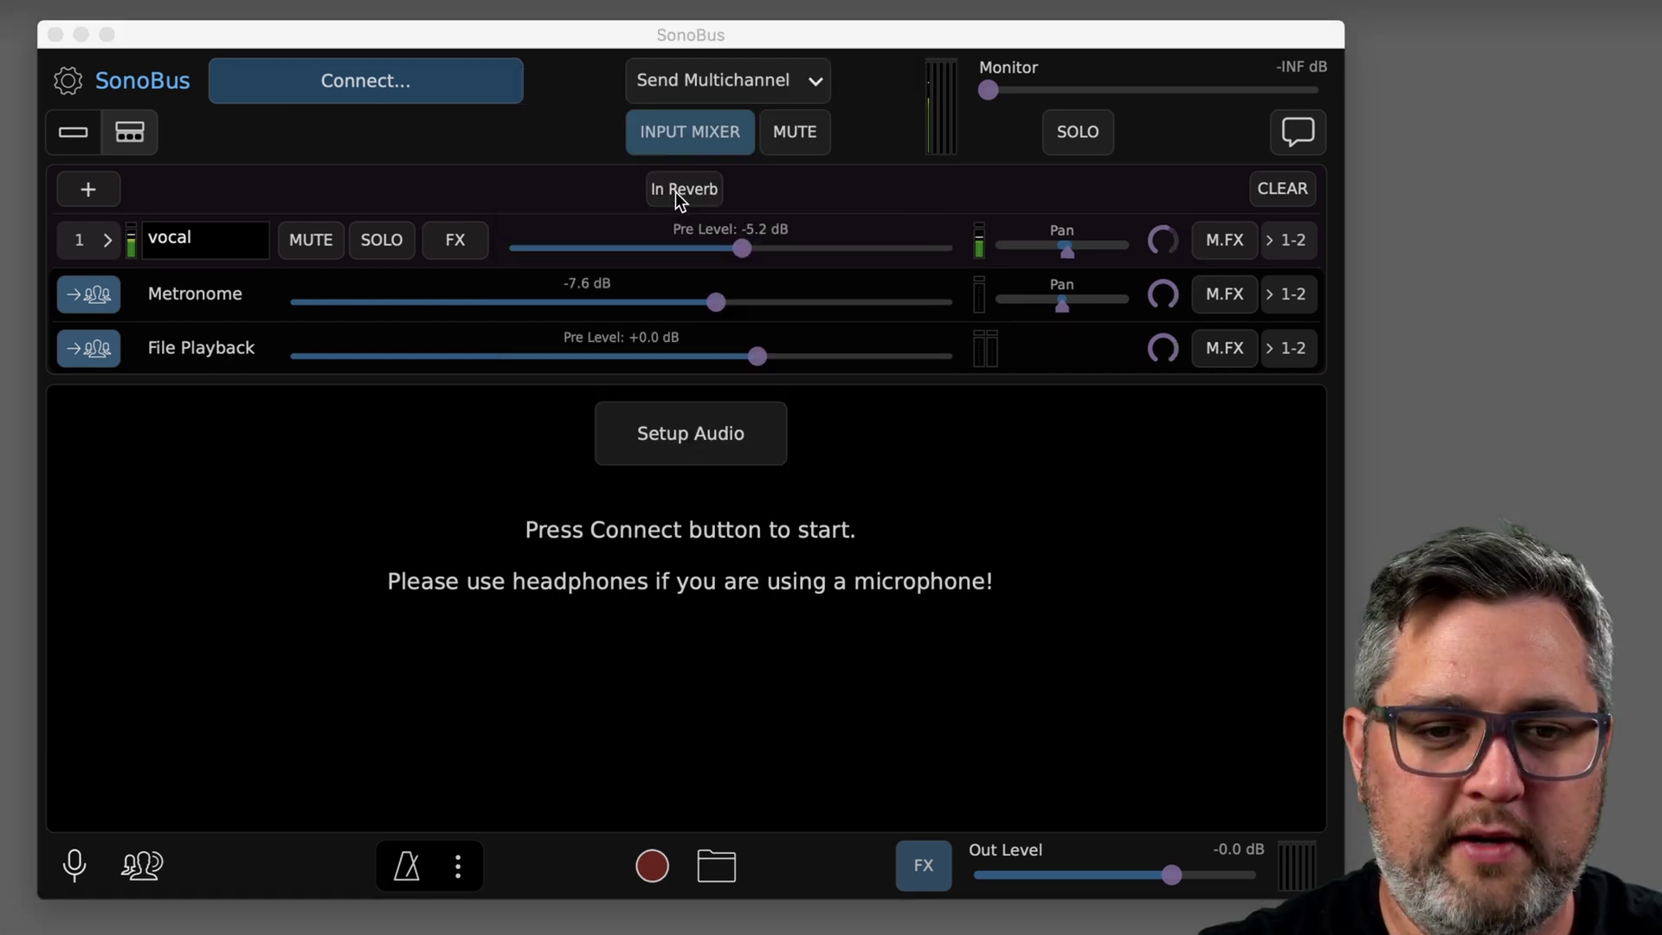
Review the input reverb settings and the main MVerb reverb settings
left_click(676, 195)
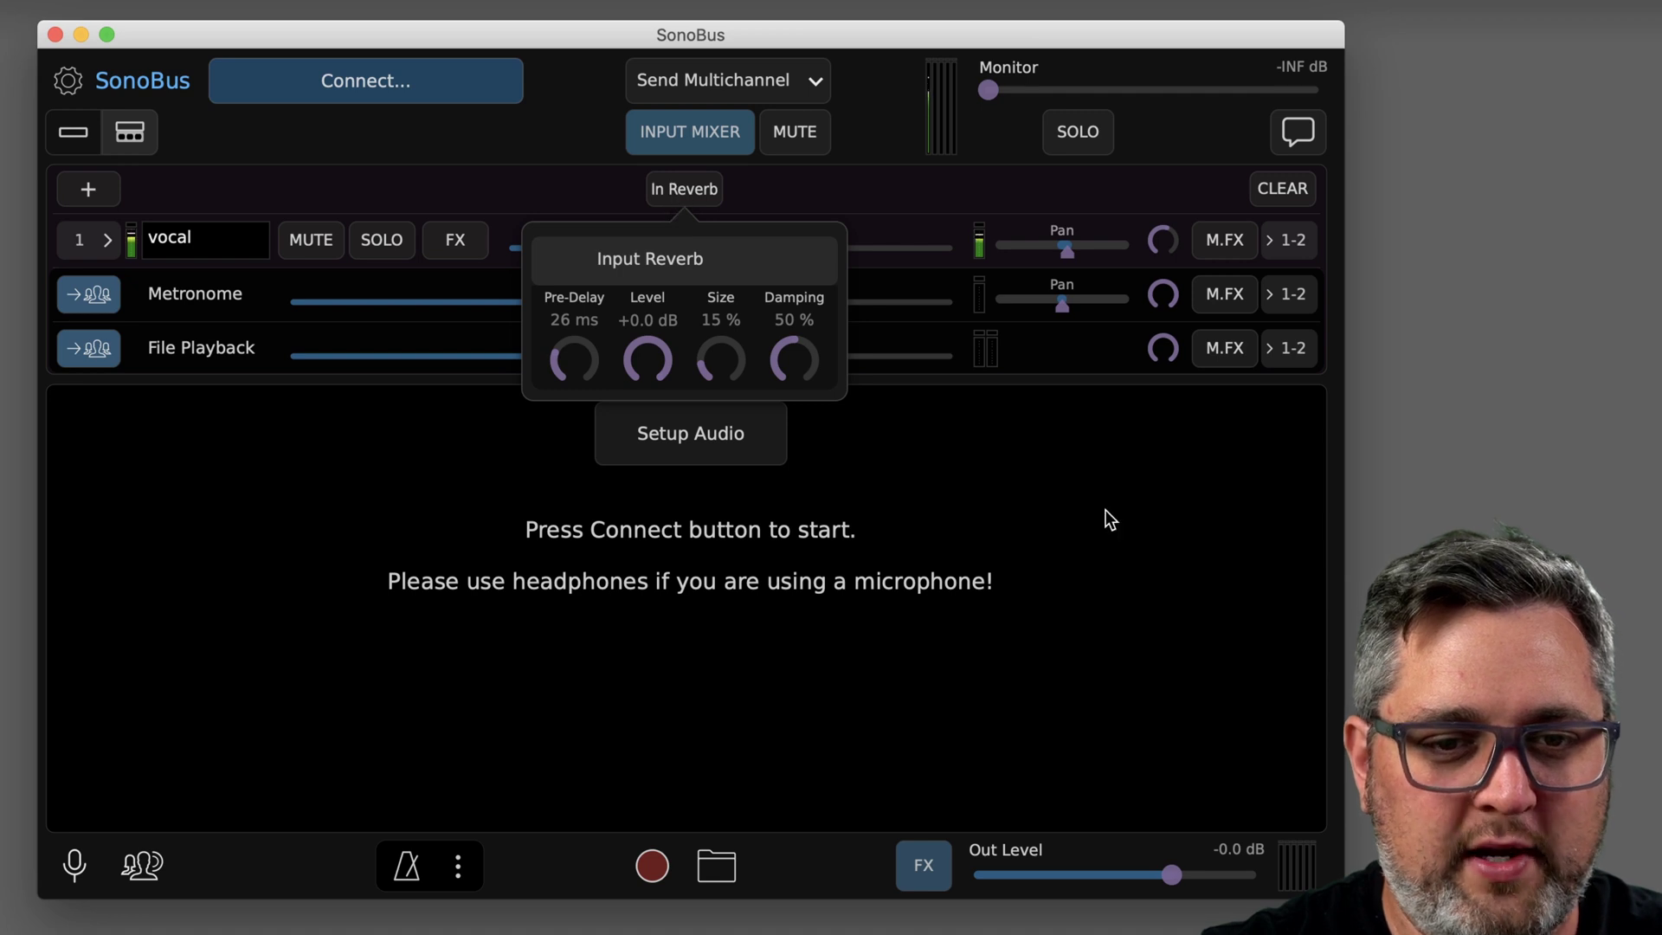
left_click(929, 863)
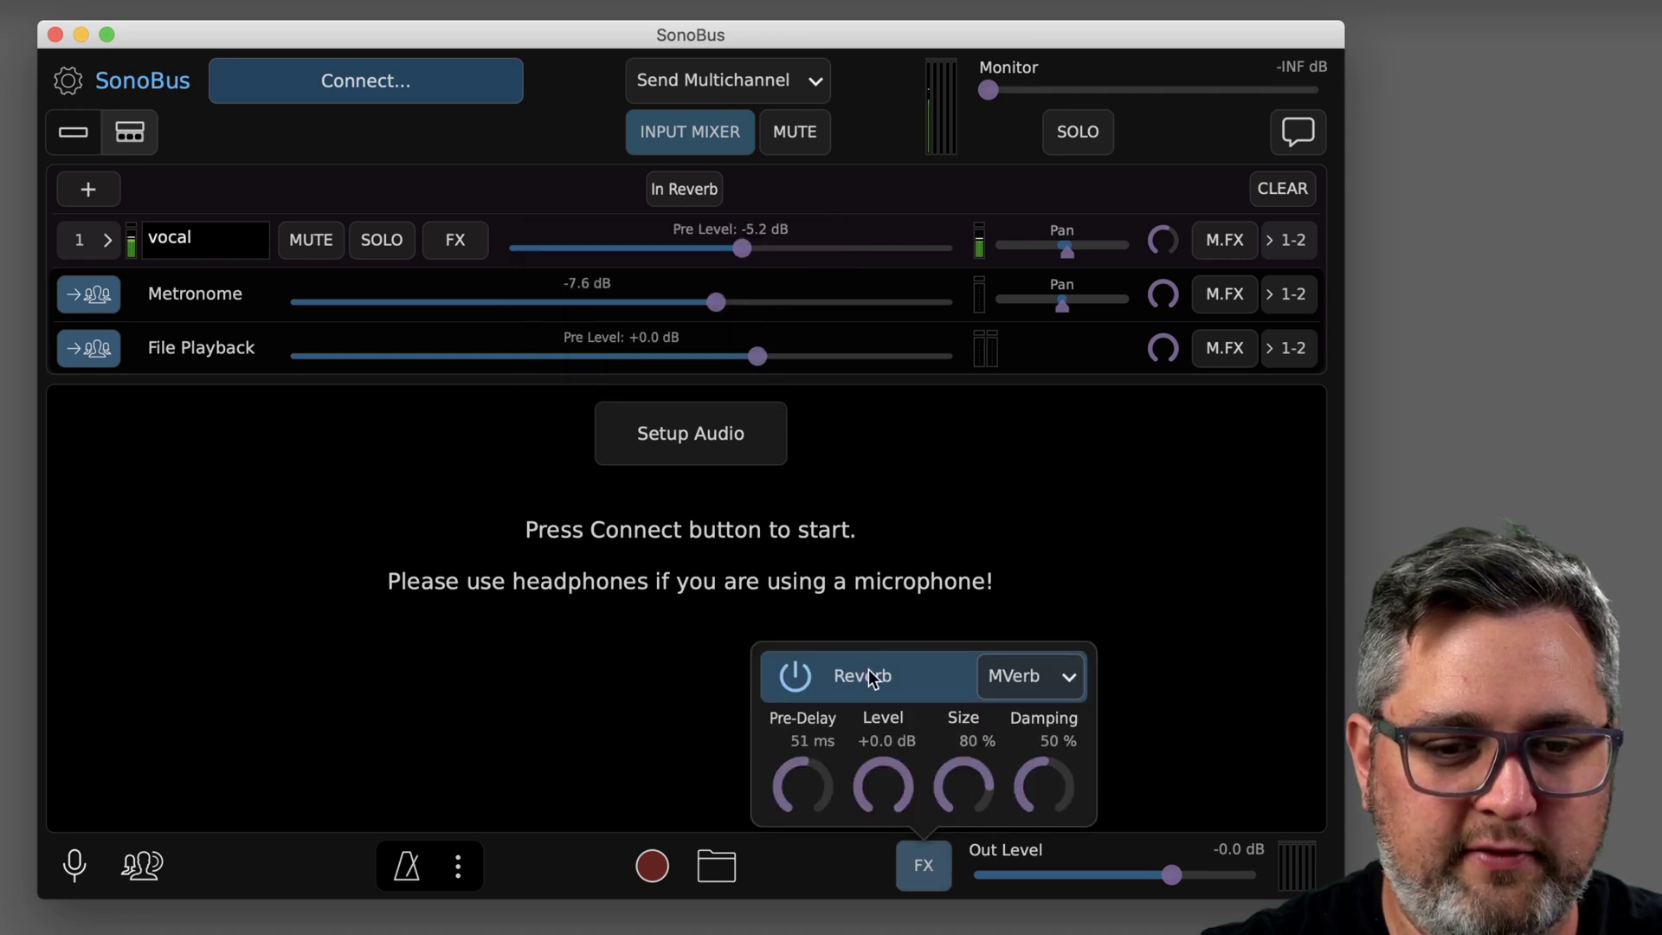
left_click(722, 207)
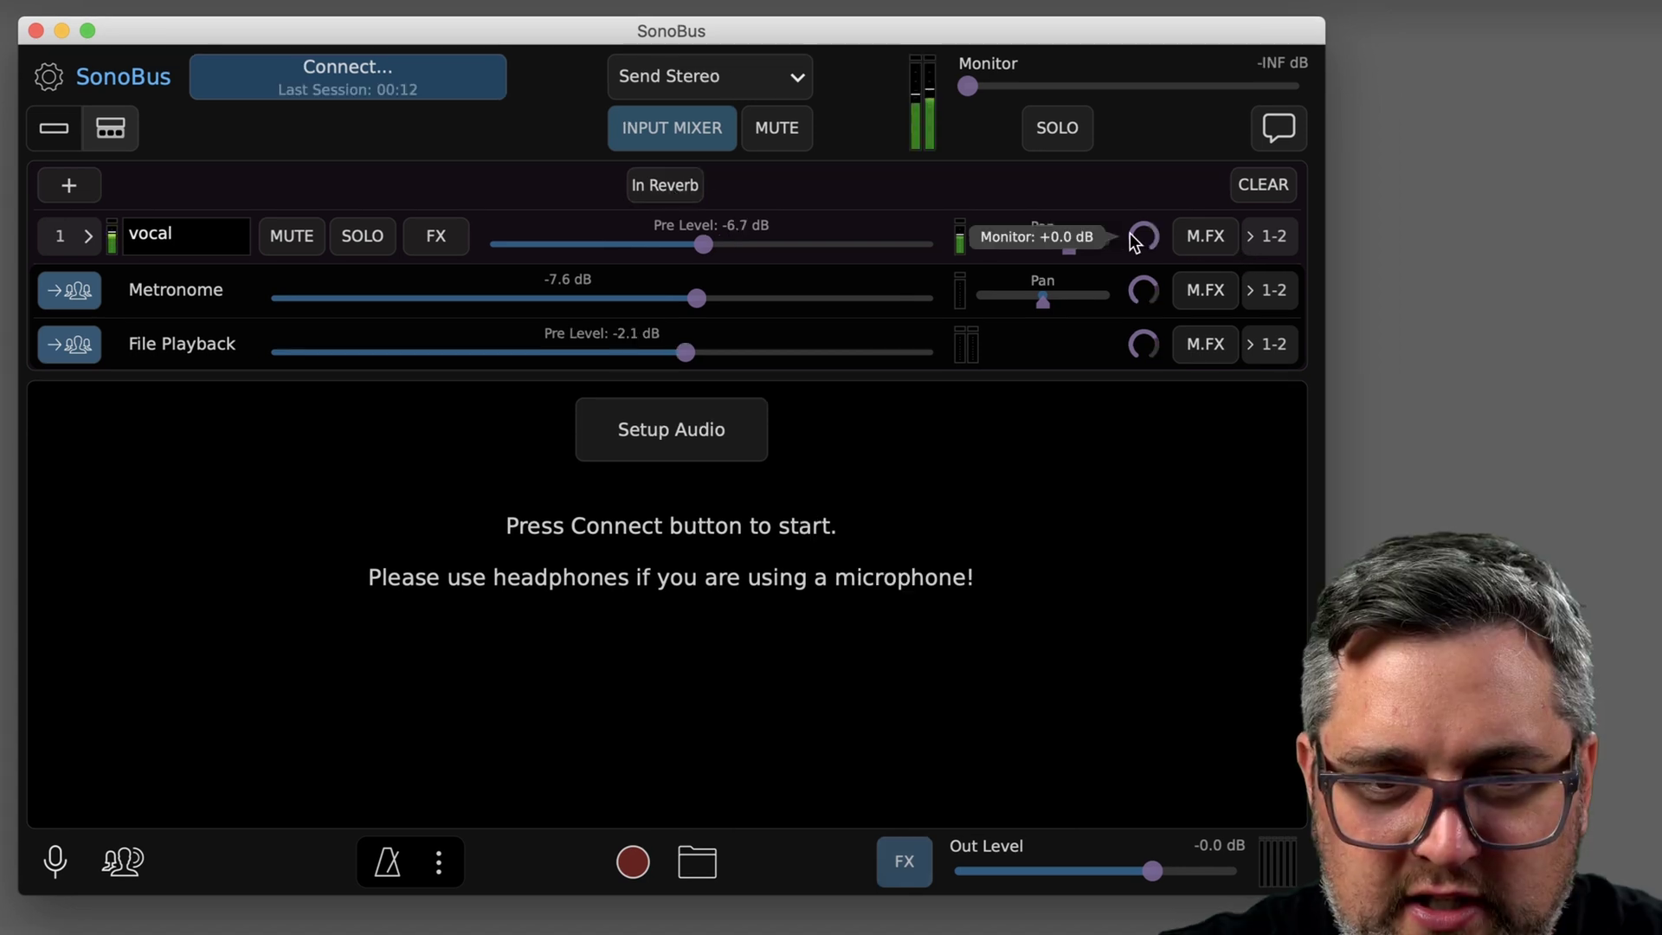
Turn the vocal channel's monitor level down
scroll(1127, 253, "down", 5)
left_click_drag(1127, 253, 1132, 322)
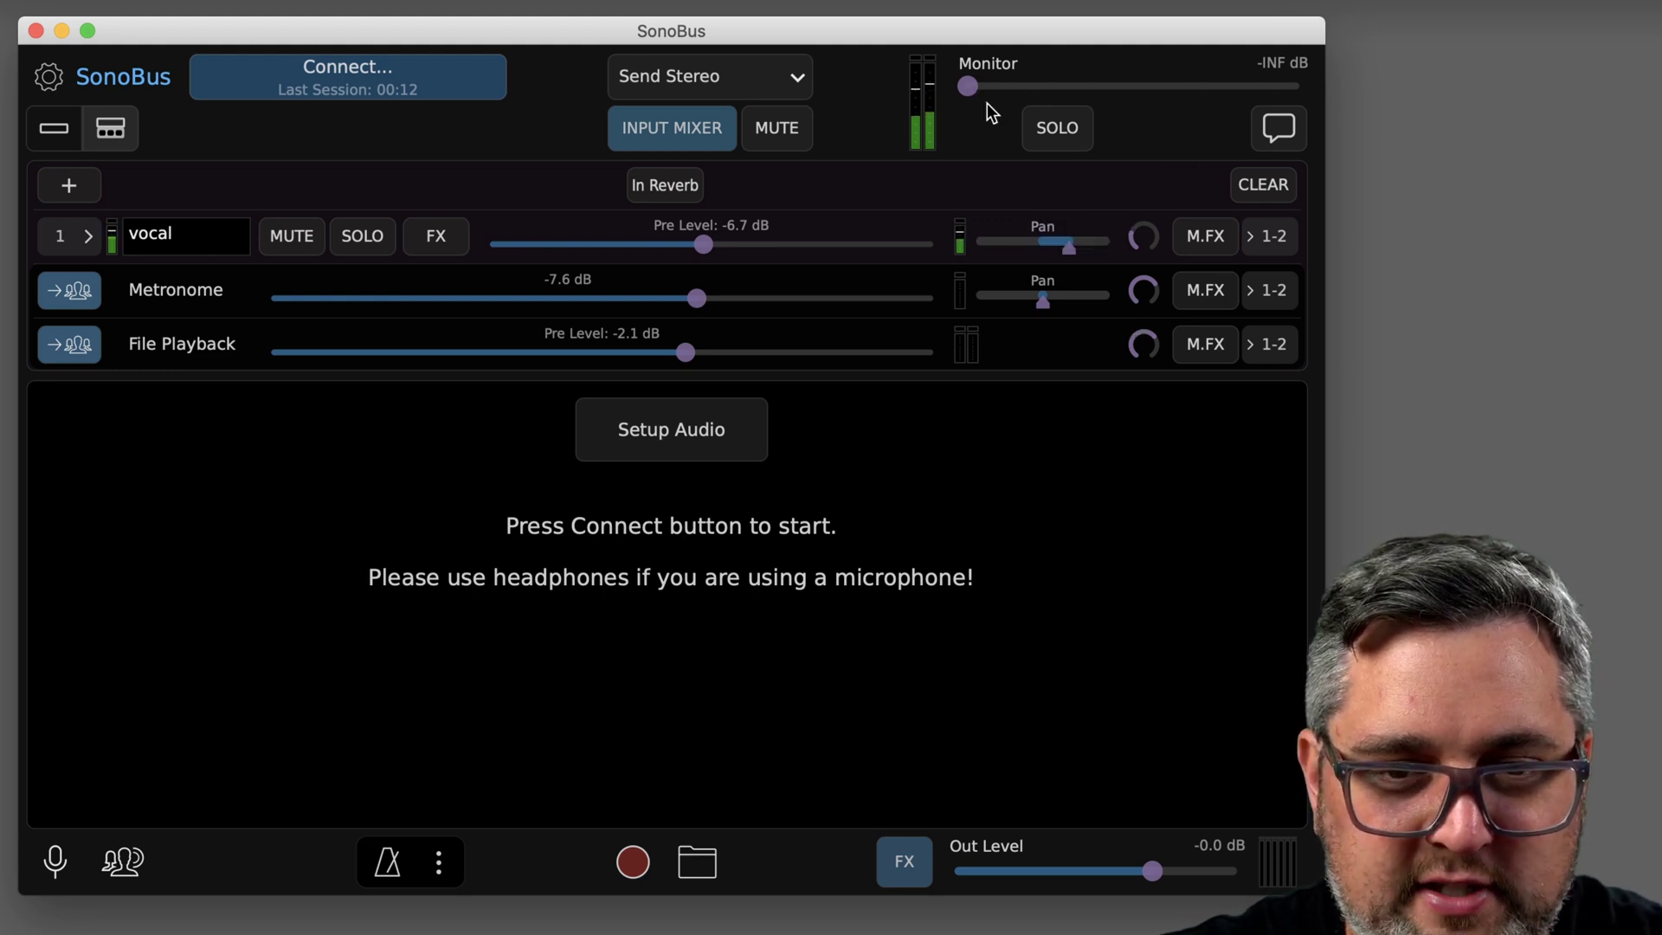
mouse_move(1147, 255)
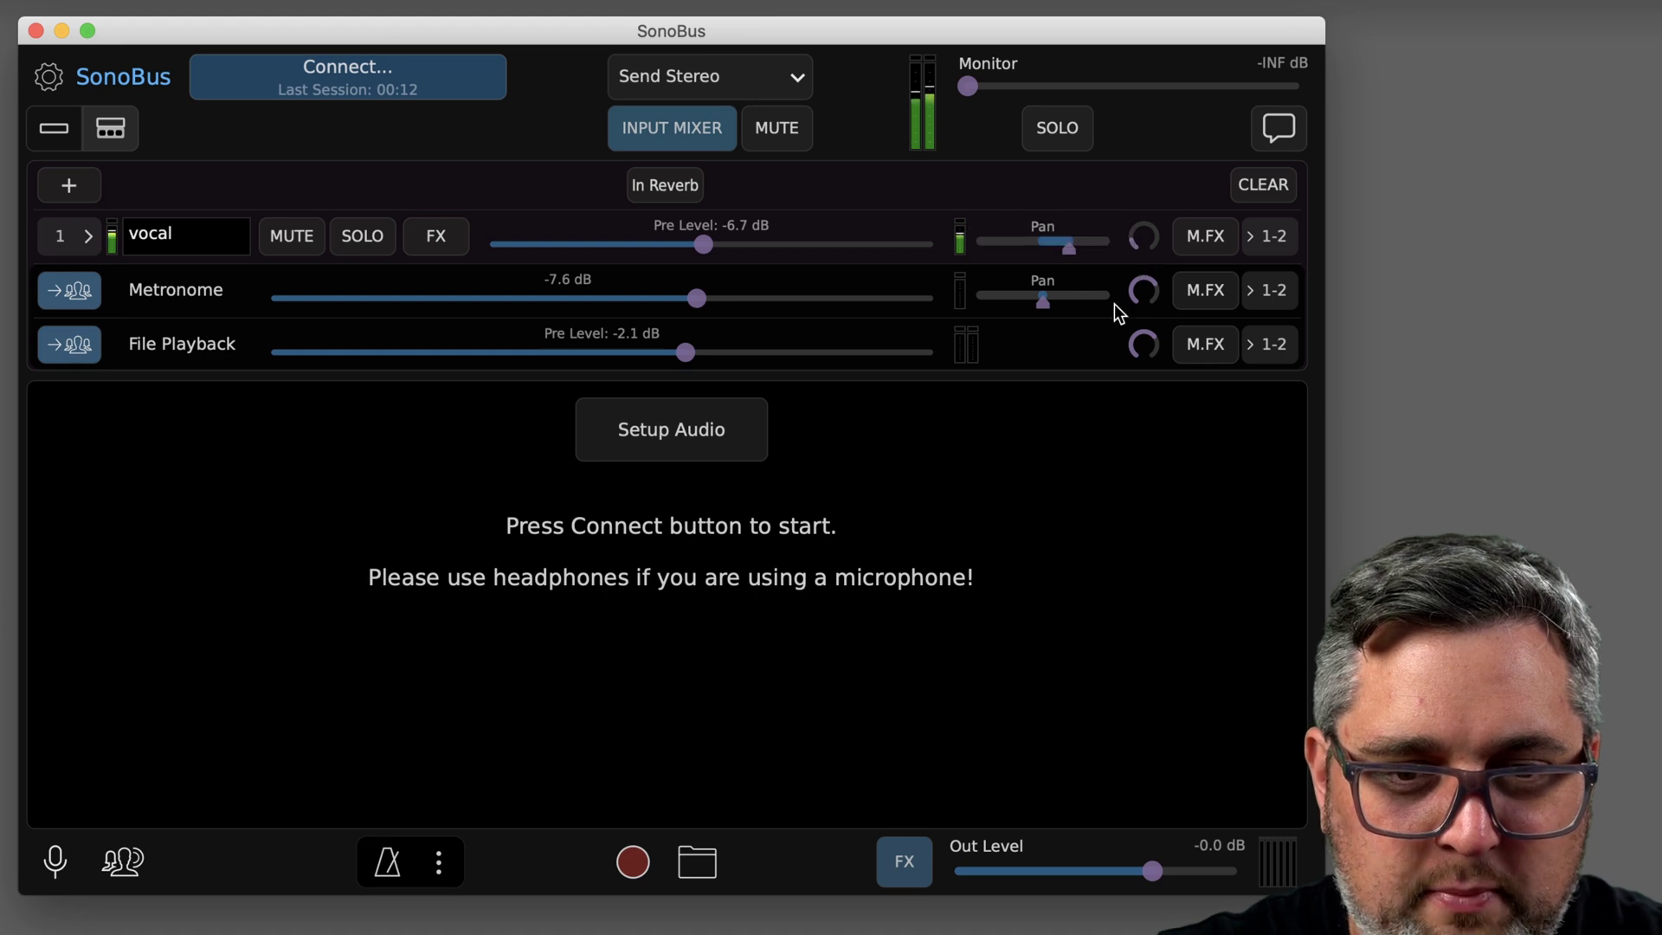
Nudge the vocal monitor up, set pre level to -5.2 dB and main reverb send to -10.6 dB
left_click_drag(1120, 251, 1139, 210)
left_click_drag(705, 249, 742, 251)
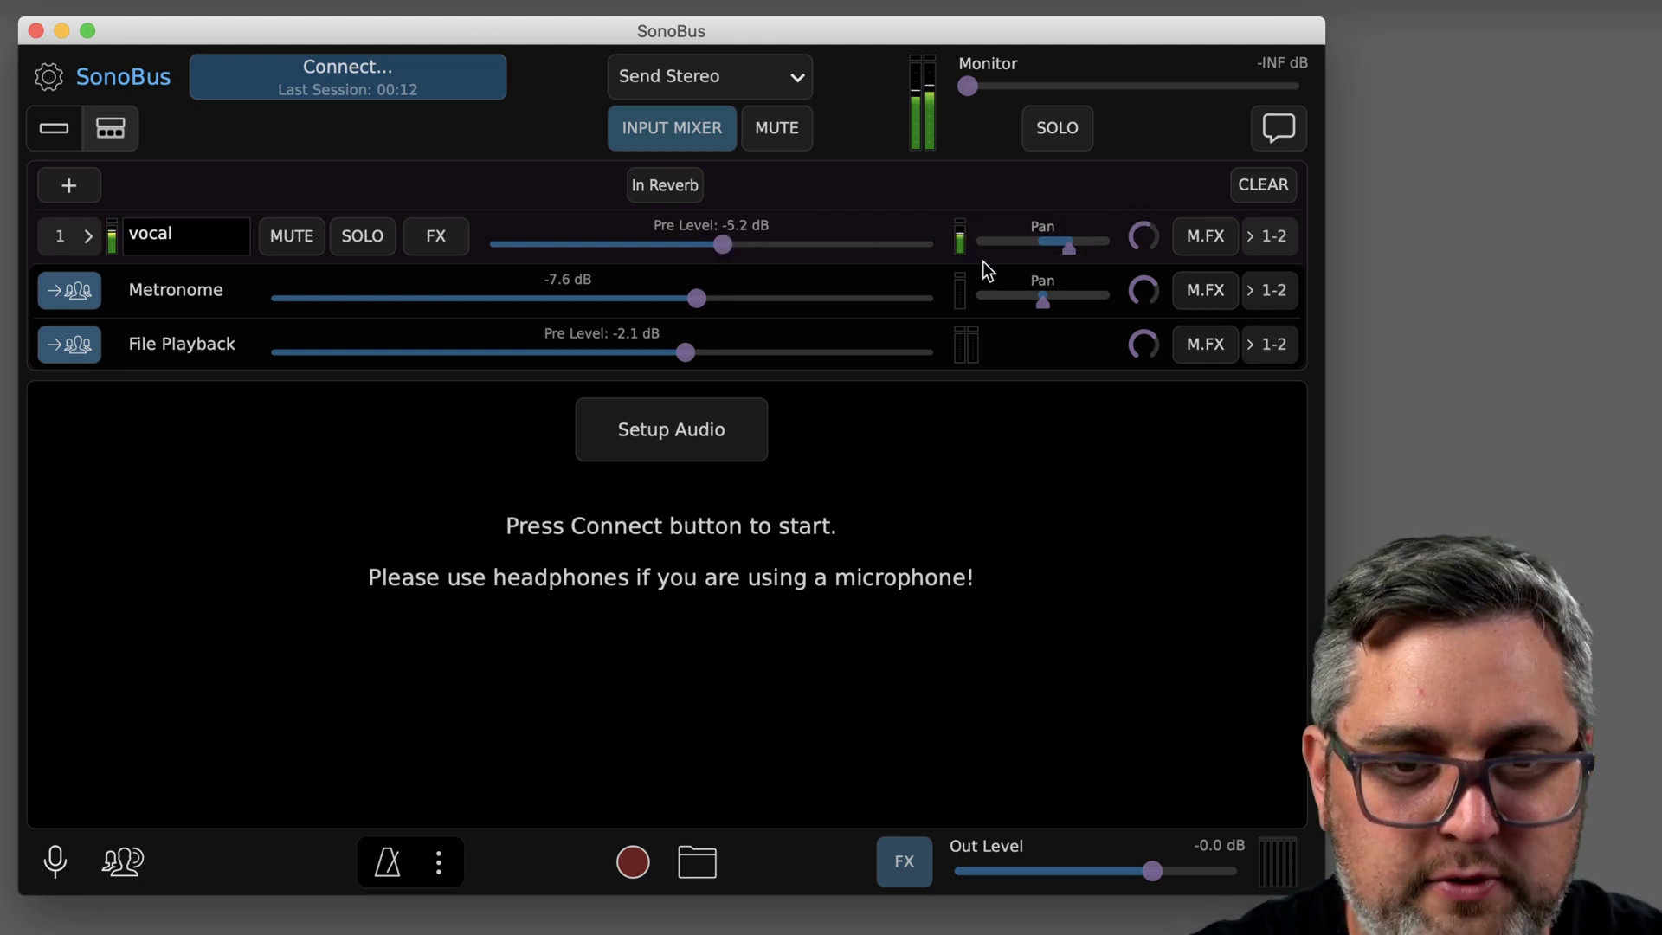
left_click(1205, 235)
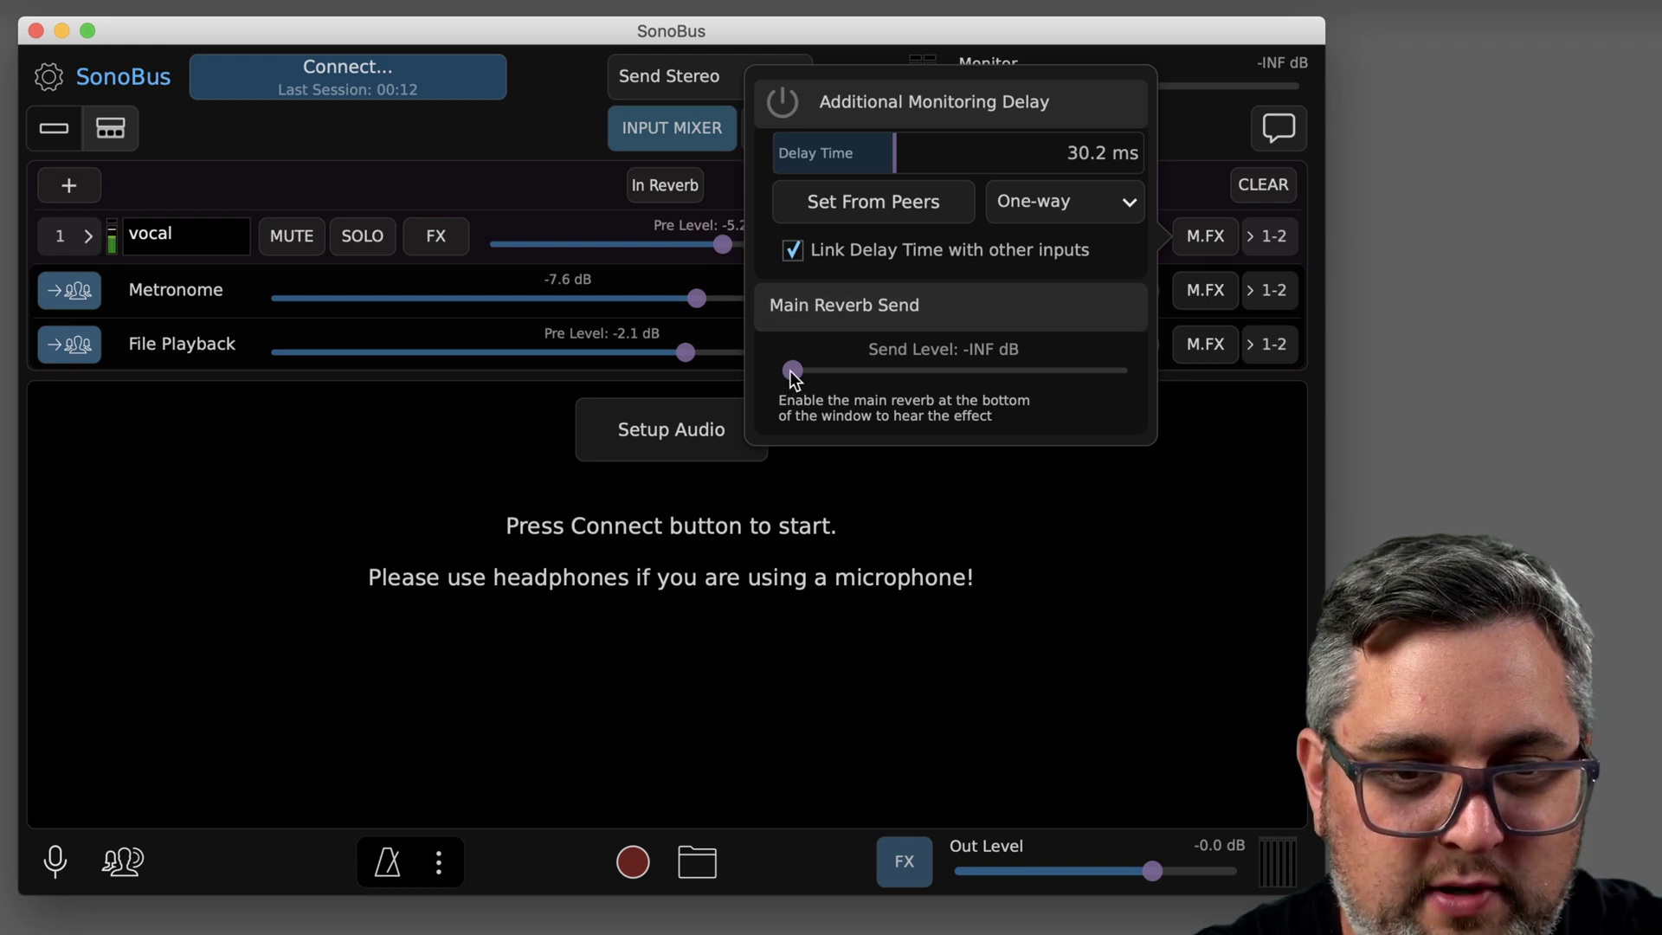
mouse_move(790, 374)
left_mouse_down()
mouse_move(955, 379)
mouse_move(789, 371)
left_mouse_up()
Check the main reverb settings and reopen the vocal's monitoring effects
left_click(900, 862)
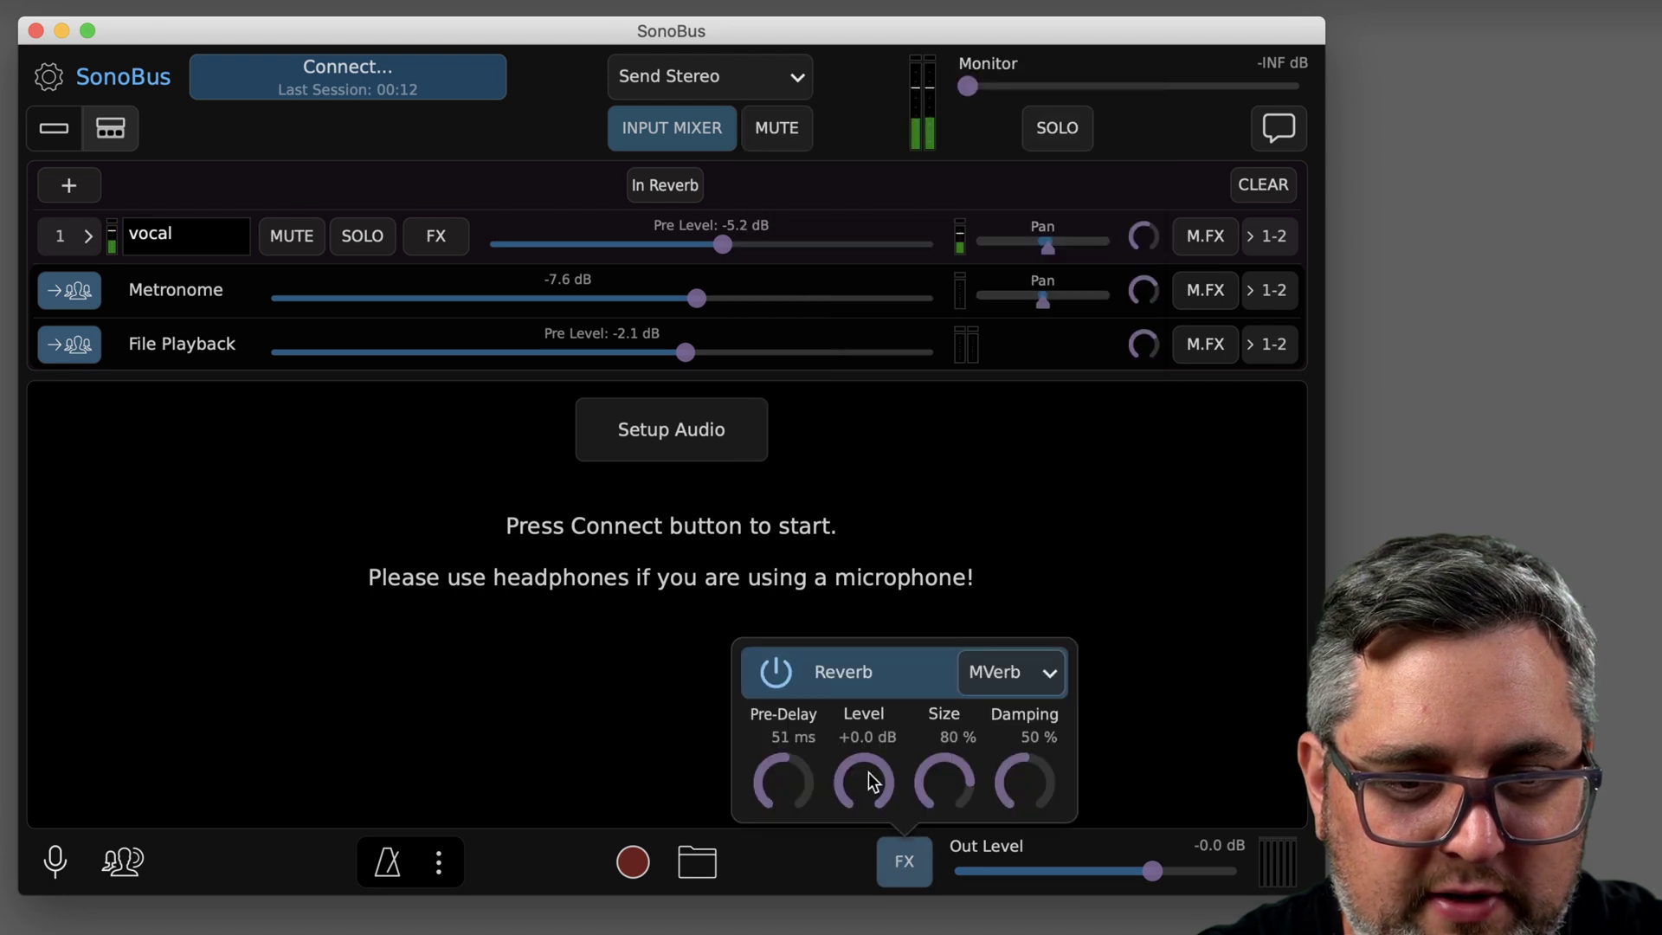
left_click(1082, 359)
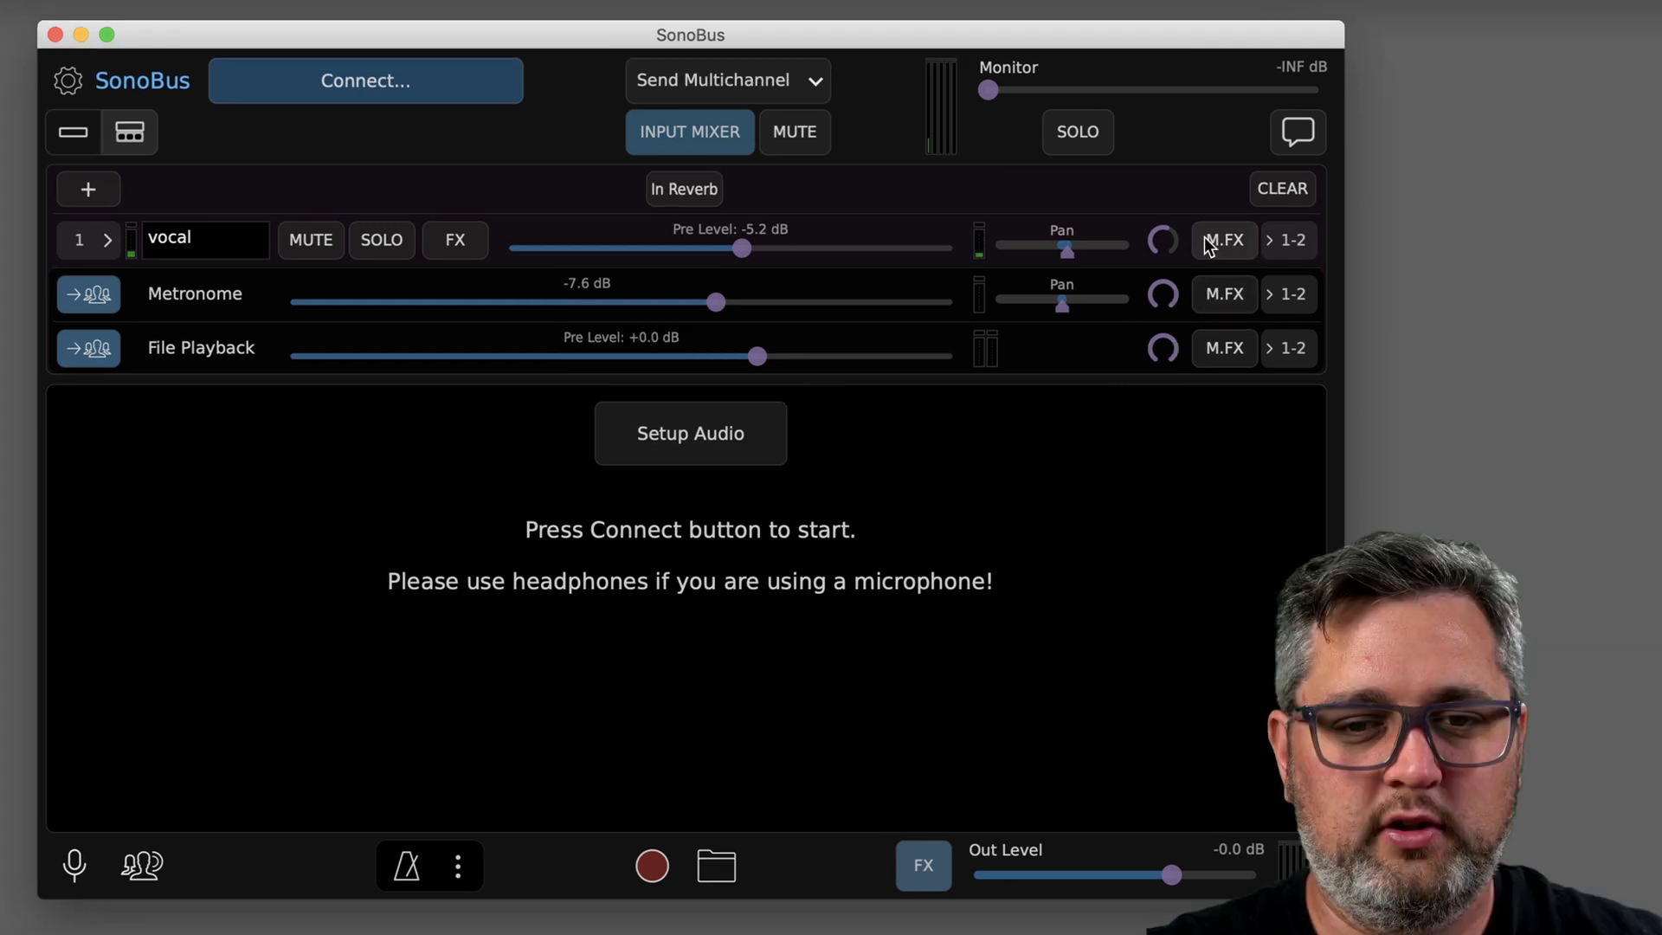
left_click(1206, 237)
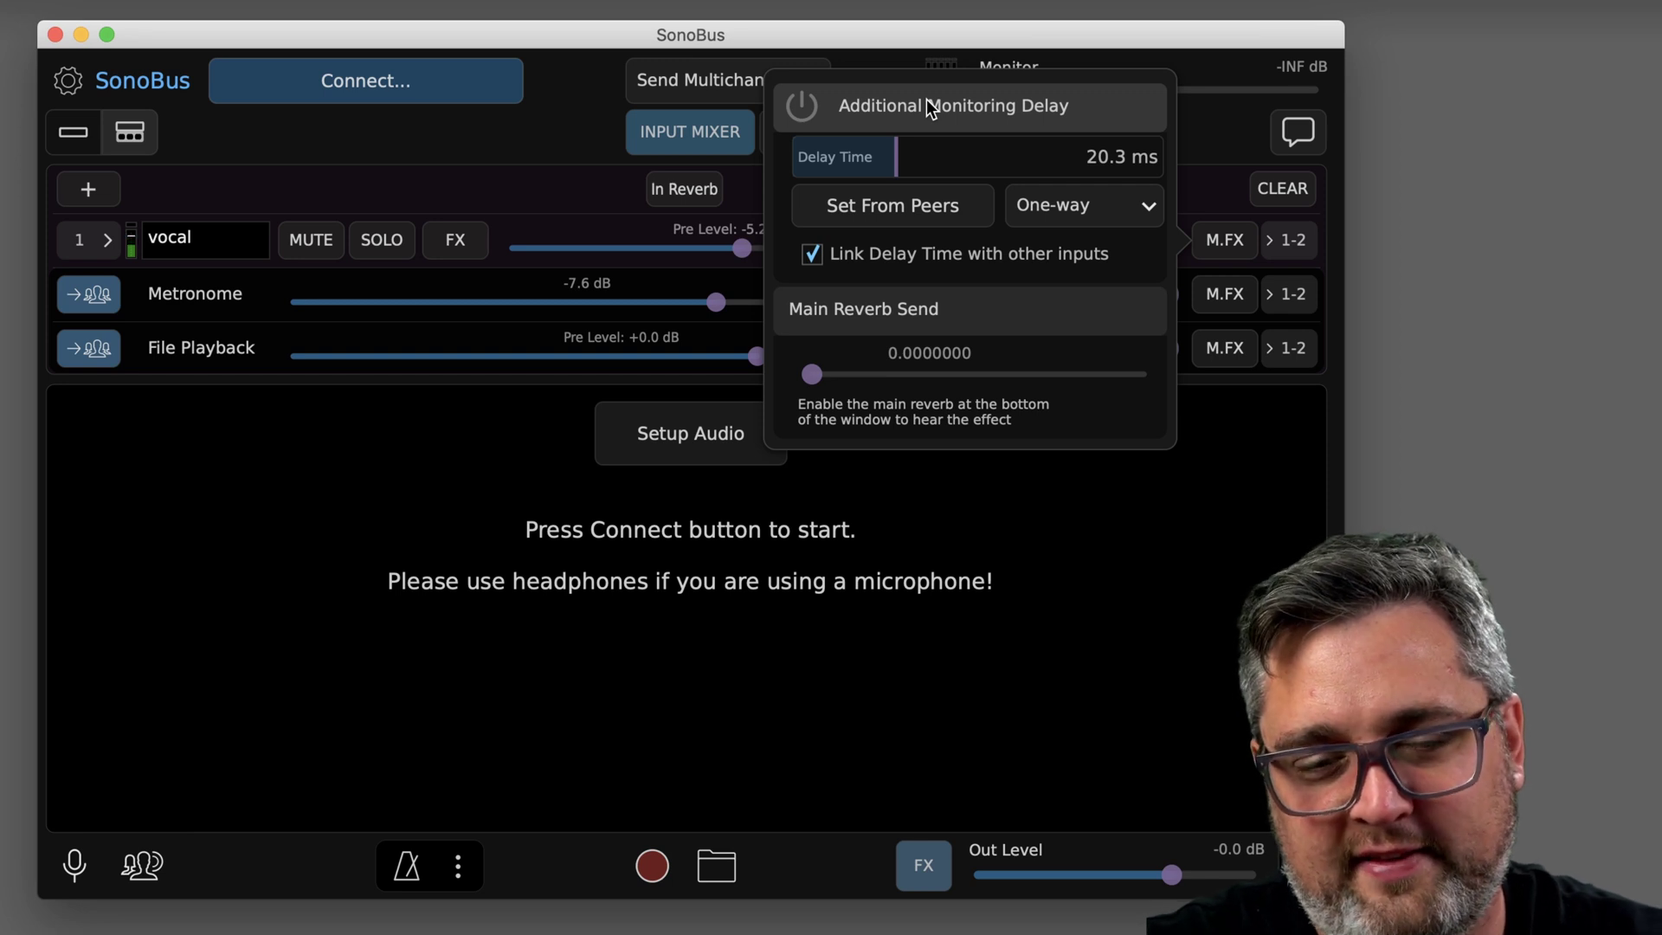
Enable the vocal's additional monitoring delay in Round-trip mode at 22.7 ms
left_click(952, 105)
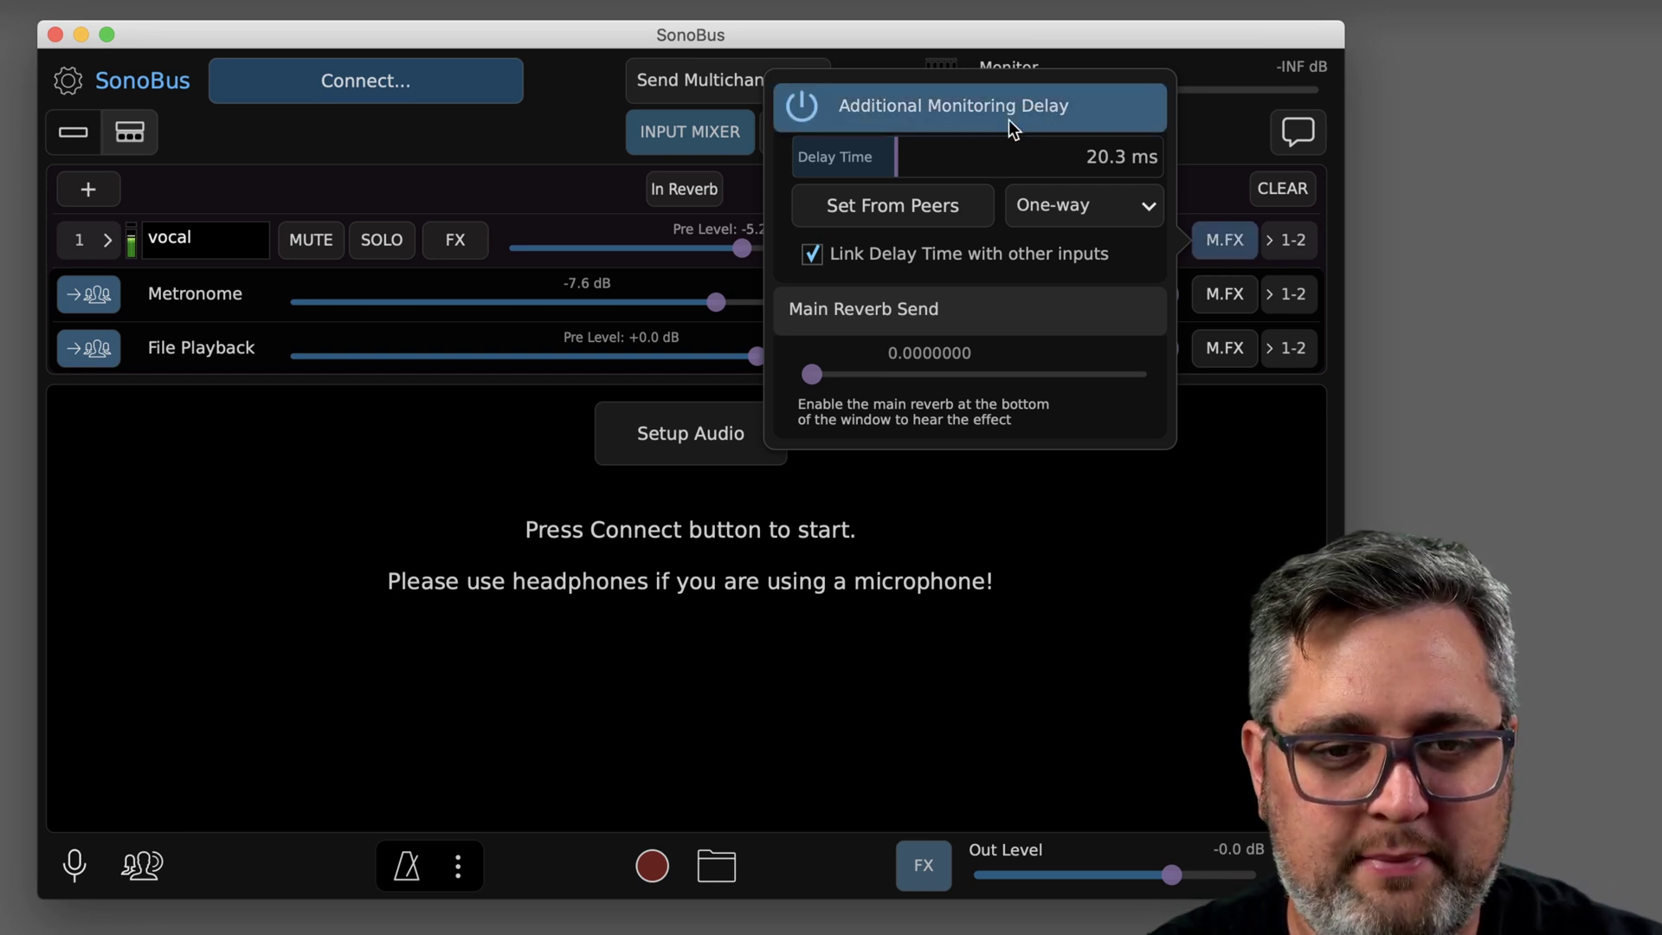
left_click(924, 158)
left_click_drag(923, 159, 881, 169)
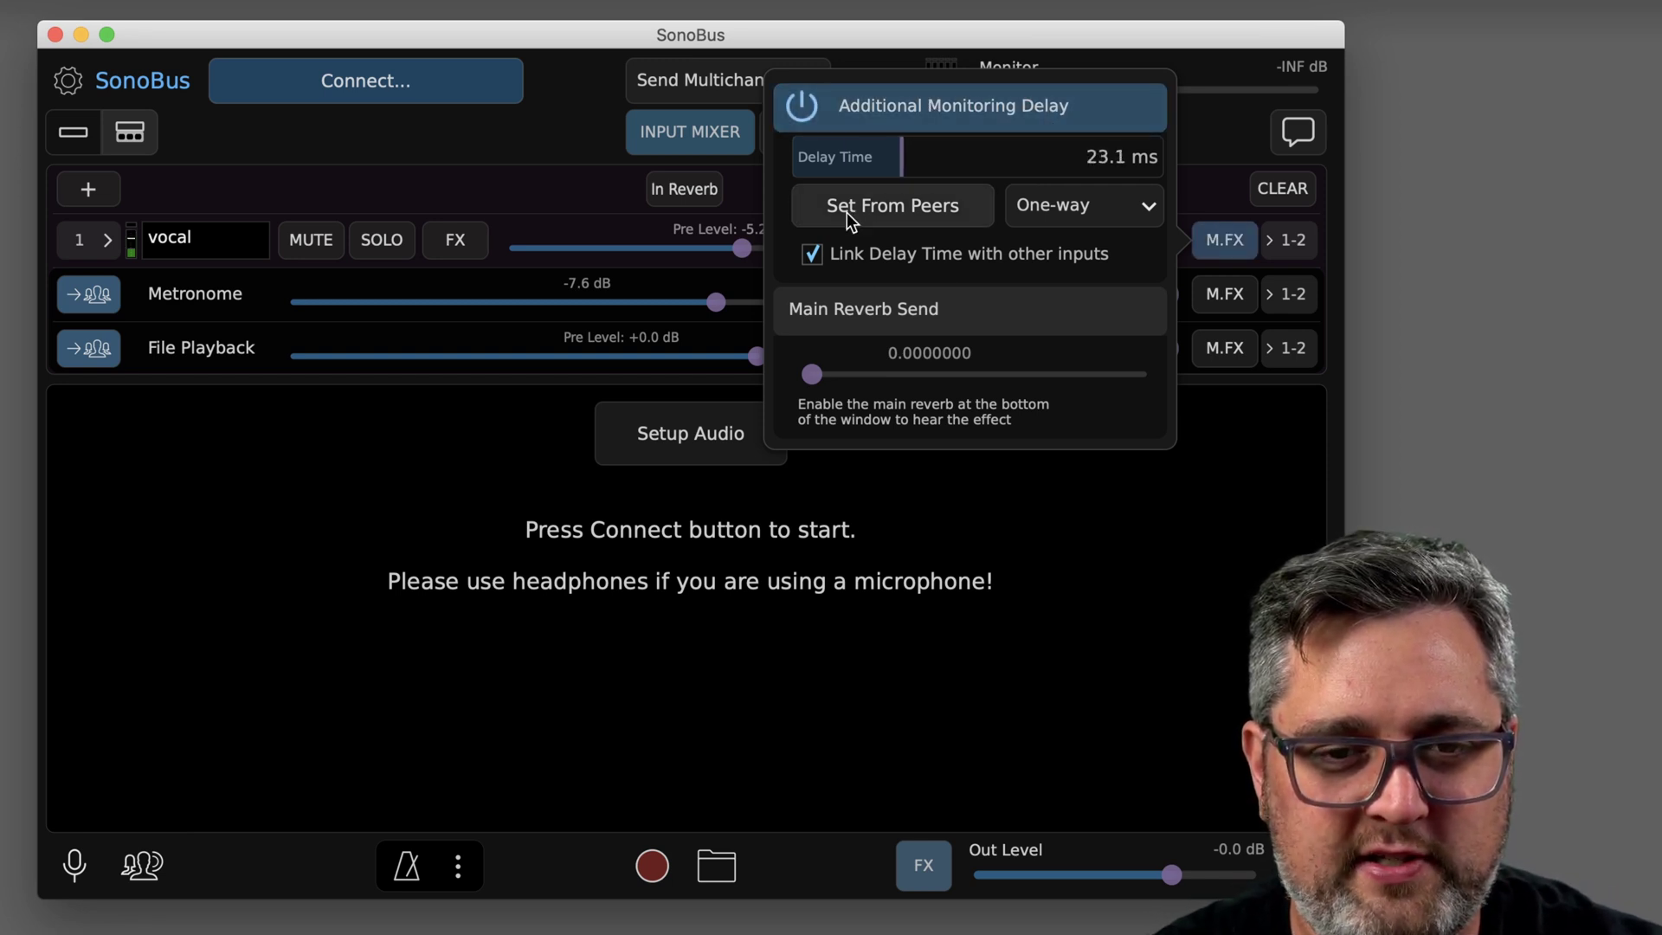
left_click(1114, 208)
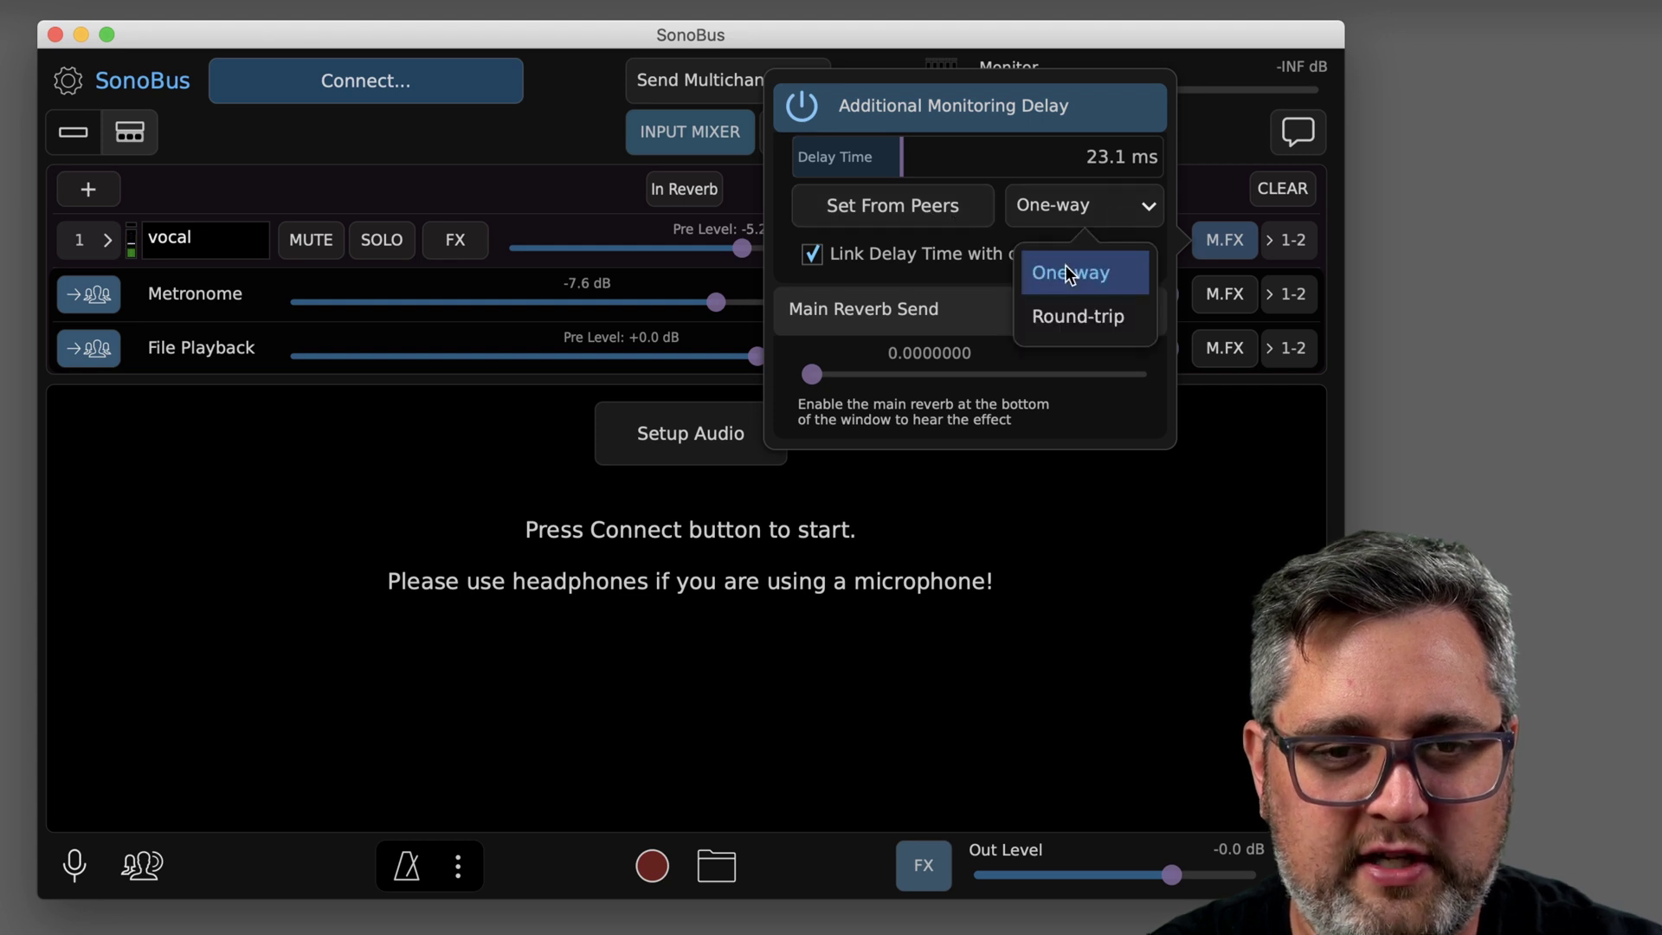
left_click(1062, 320)
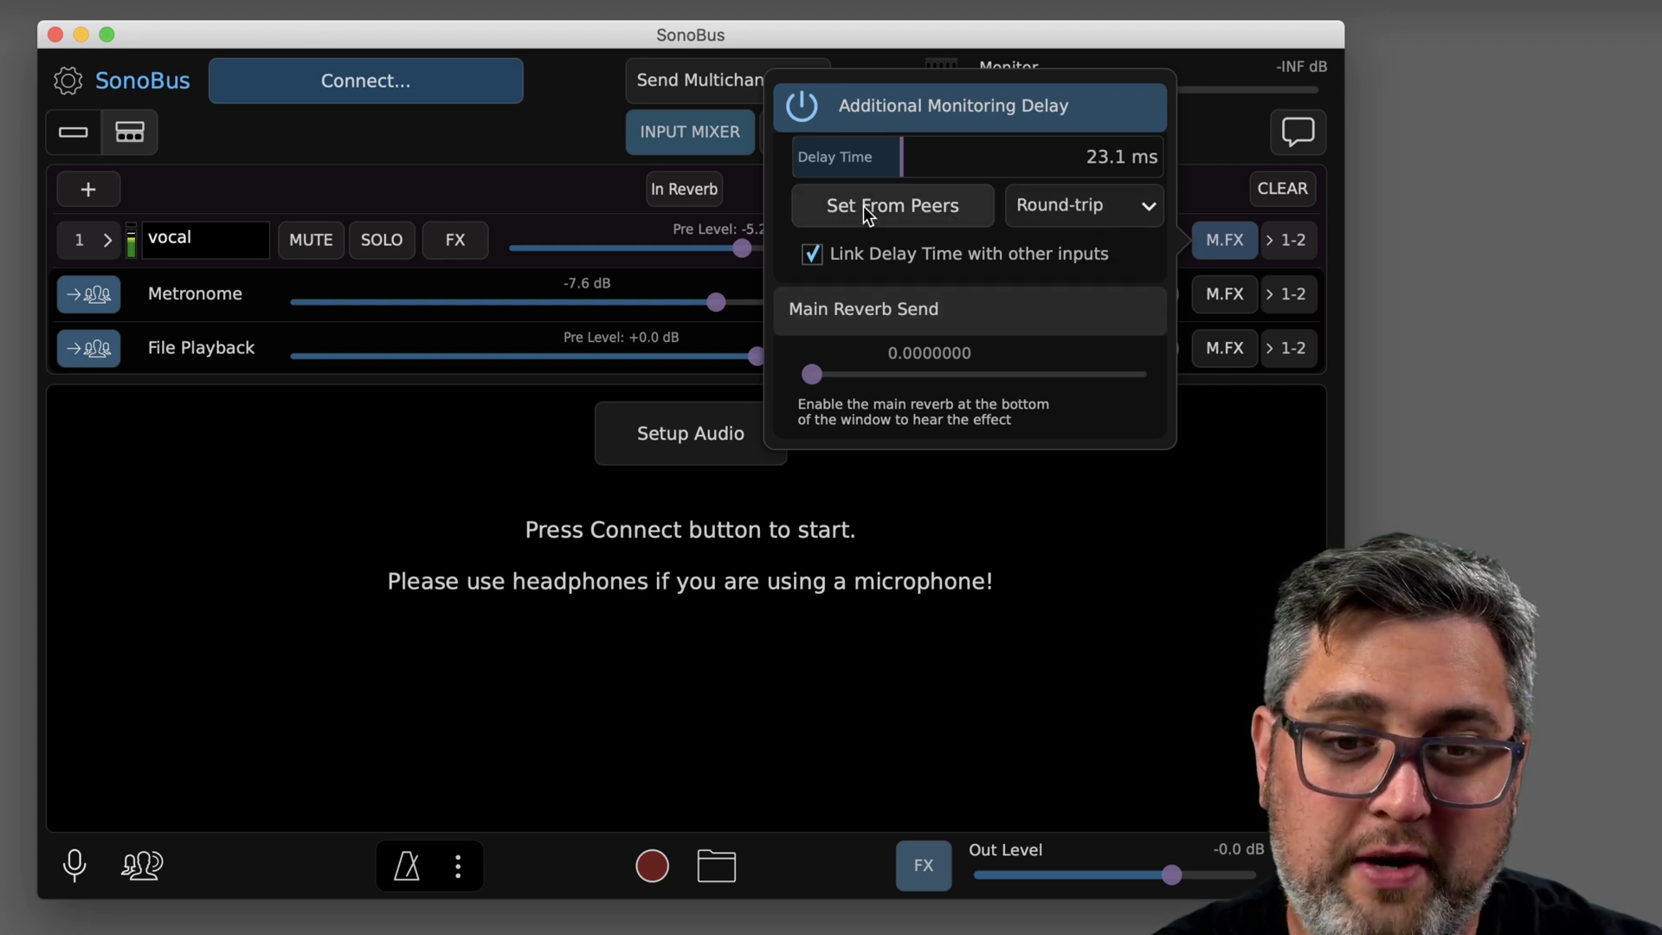
left_click(915, 204)
left_click_drag(831, 146, 923, 153)
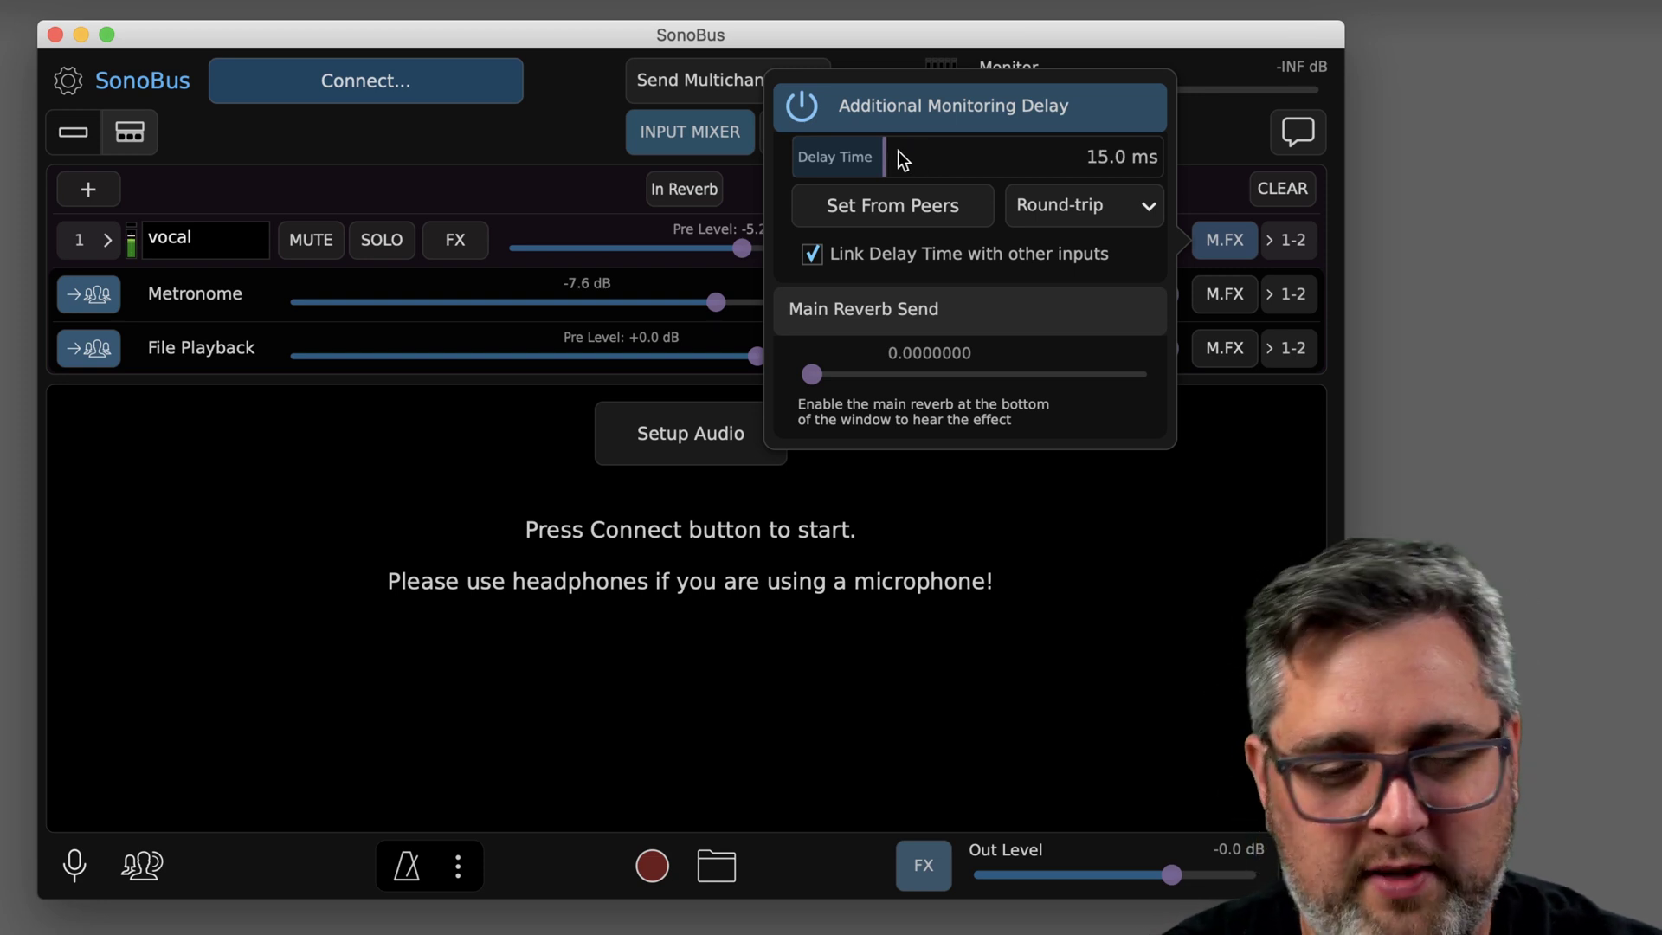
left_click_drag(897, 163, 966, 173)
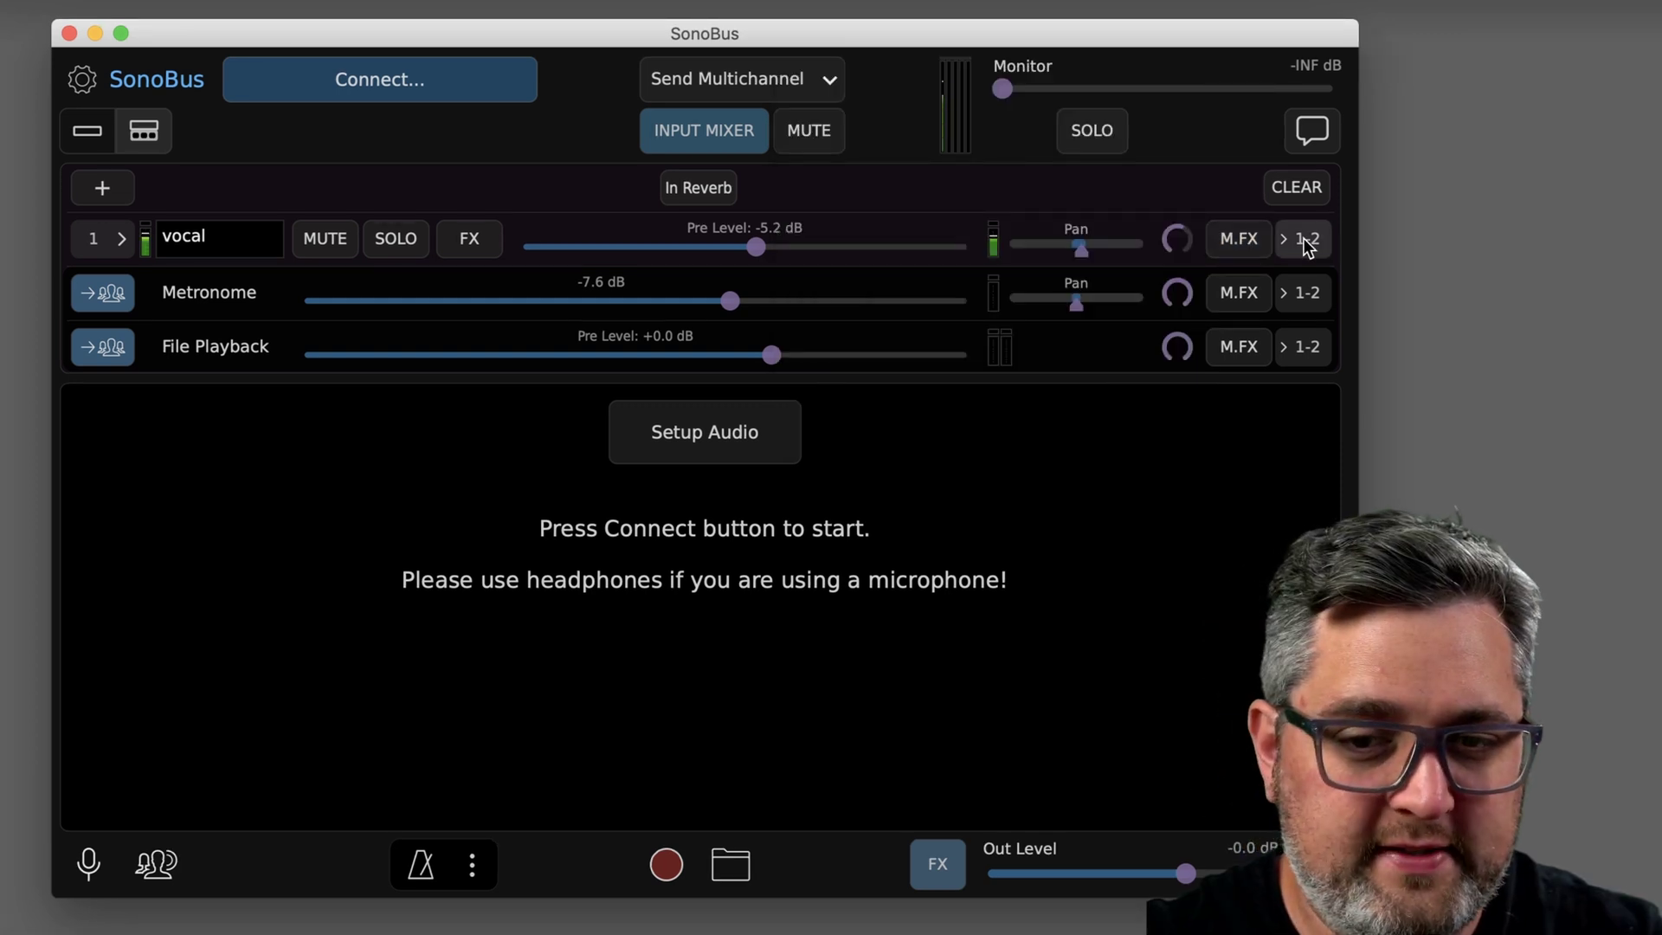
left_click(1308, 247)
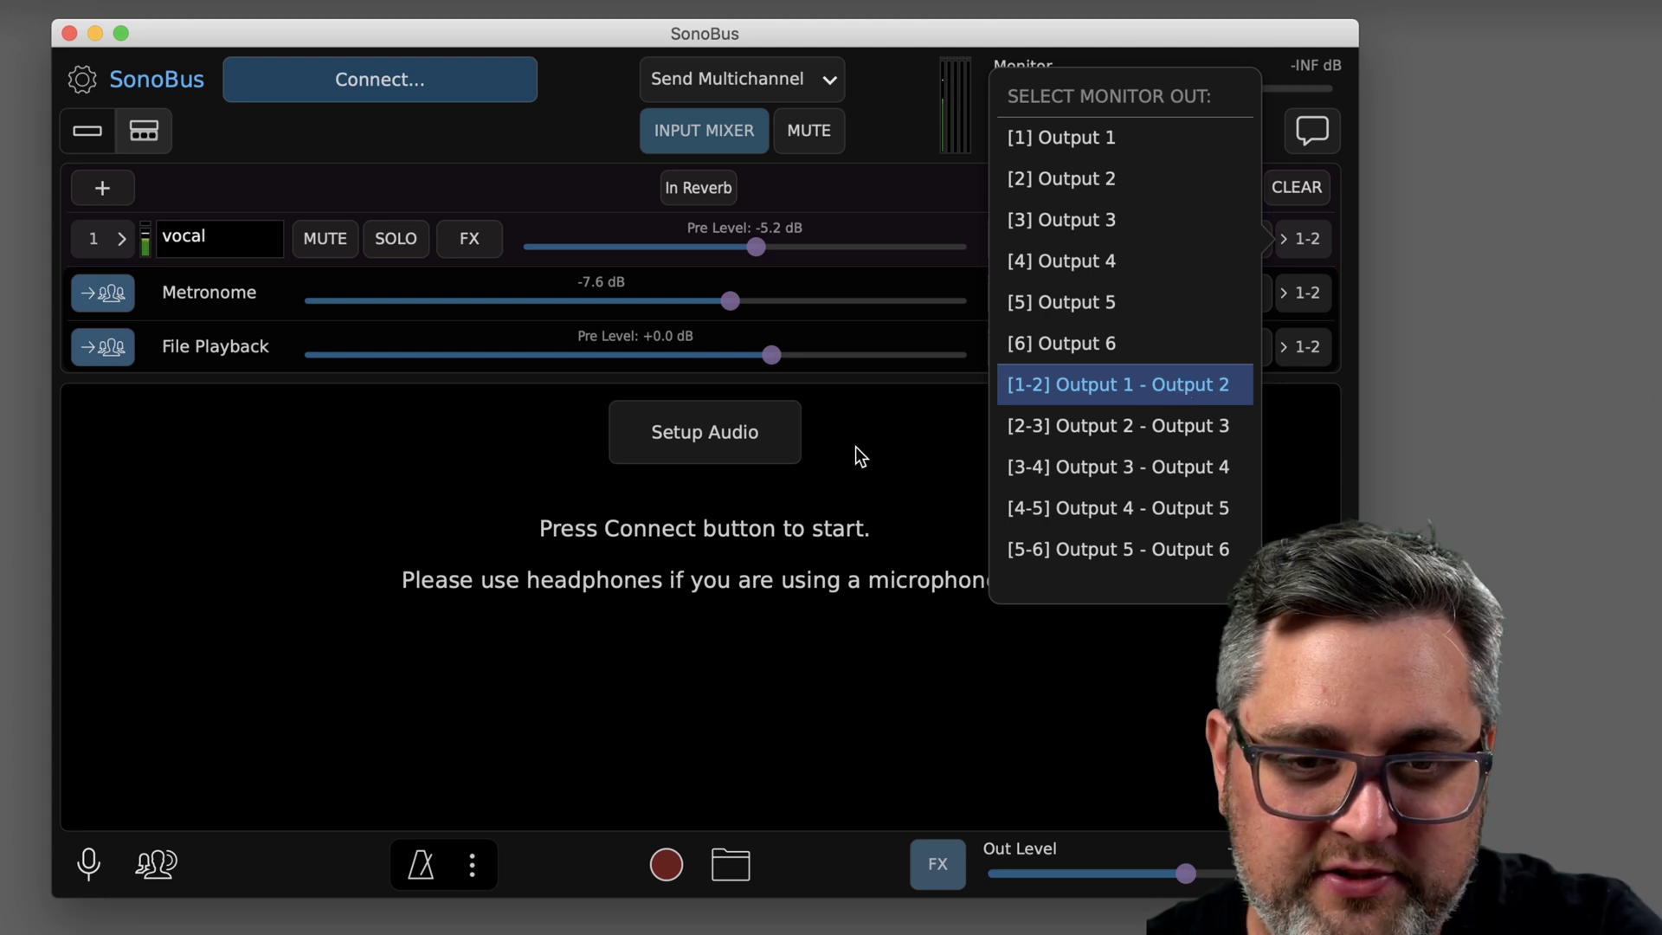
left_click(939, 420)
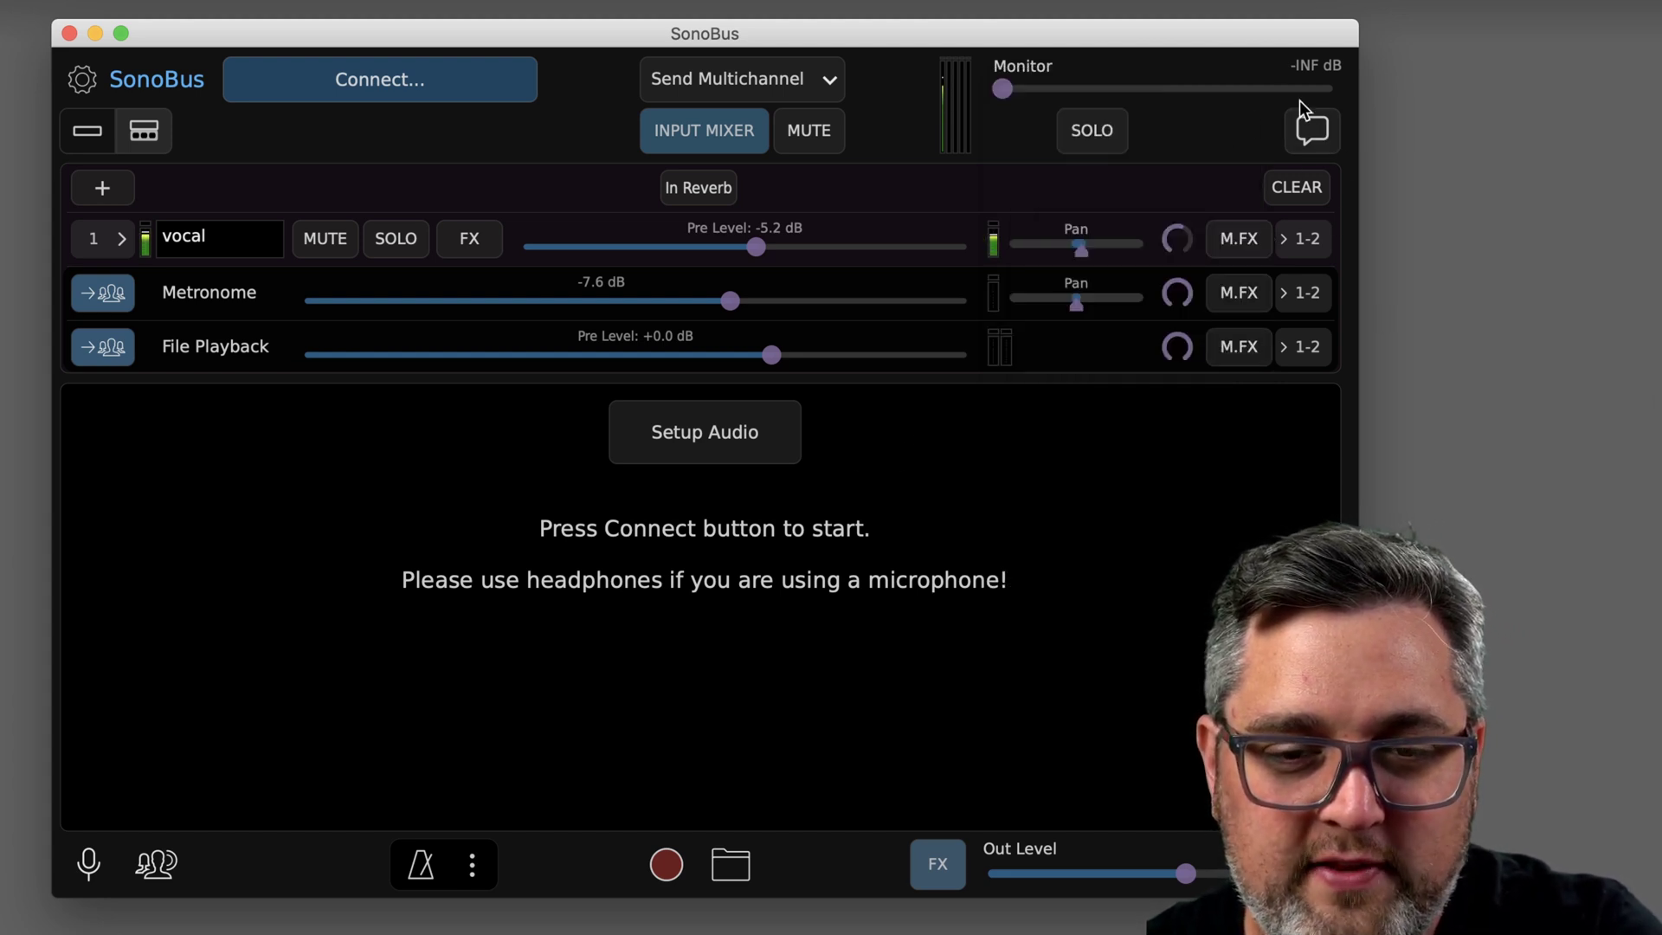
Open the chat panel
left_click(1312, 134)
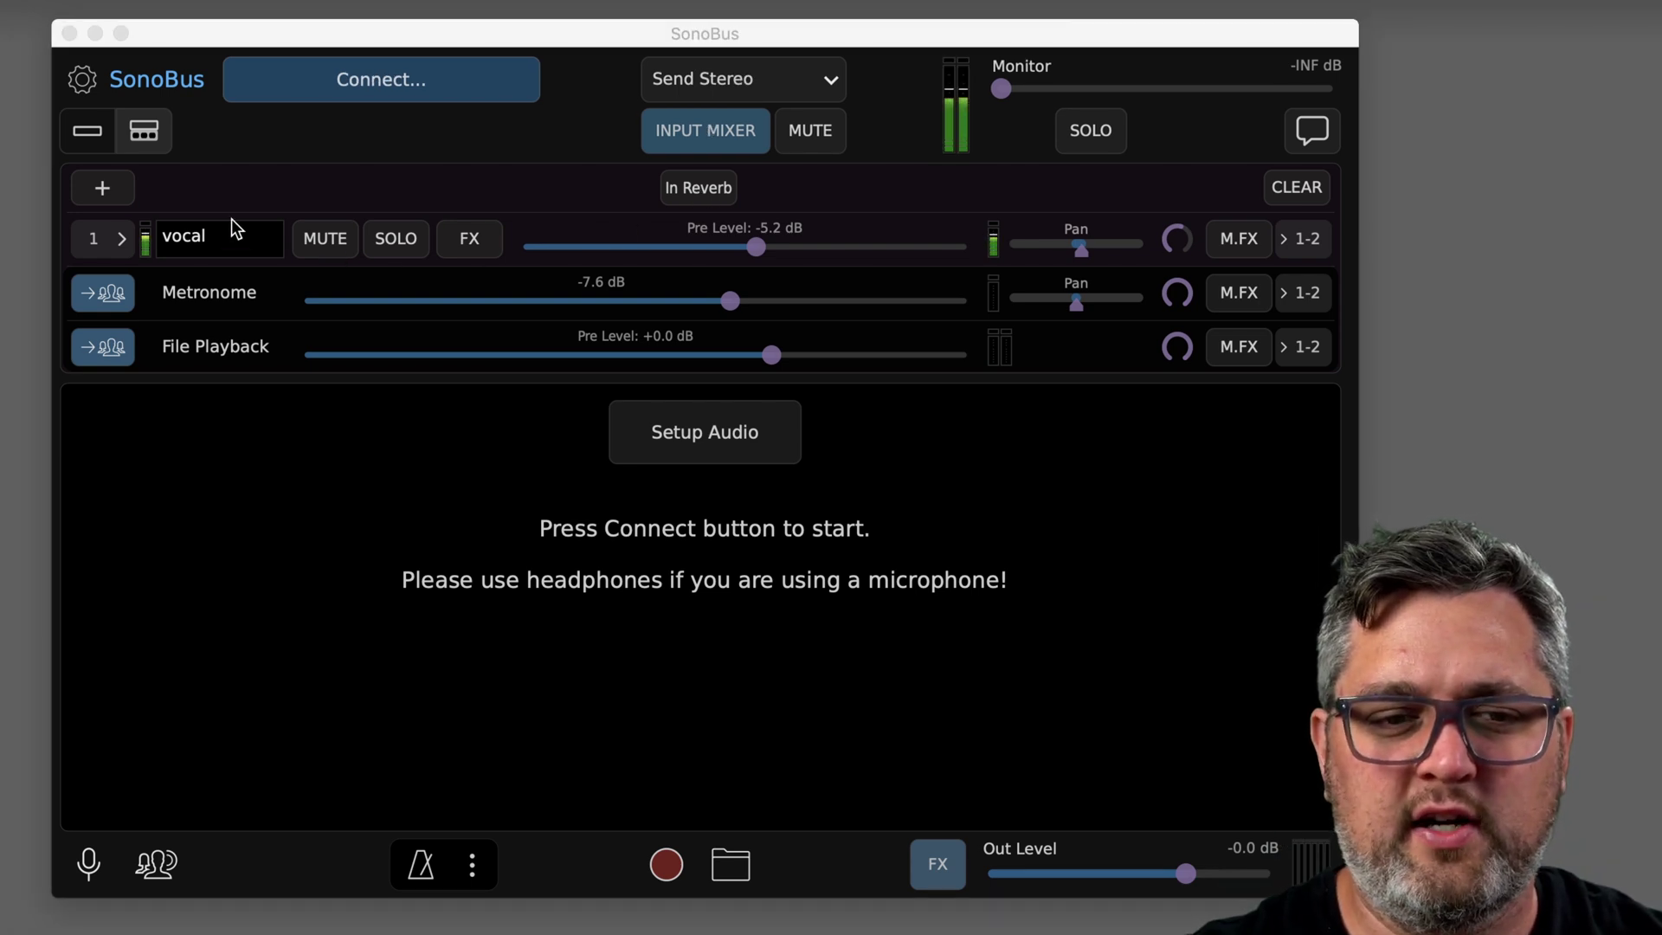
Add a mono input channel named 'guitar' below vocal
left_click(113, 196)
left_click(185, 137)
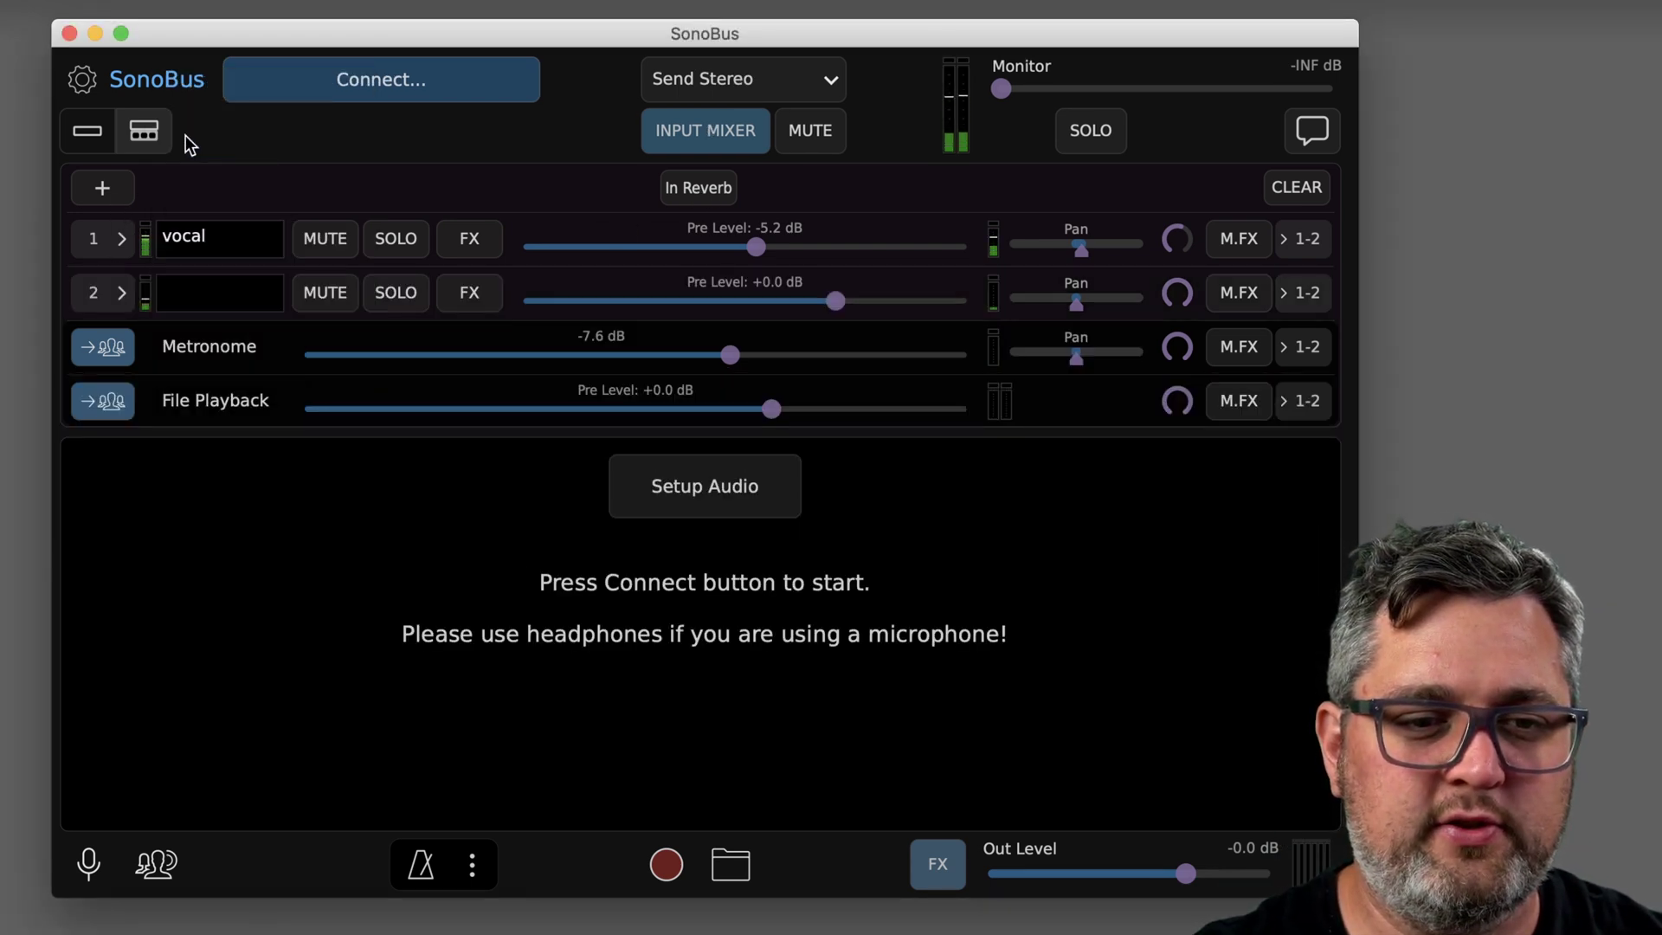
left_click(184, 286)
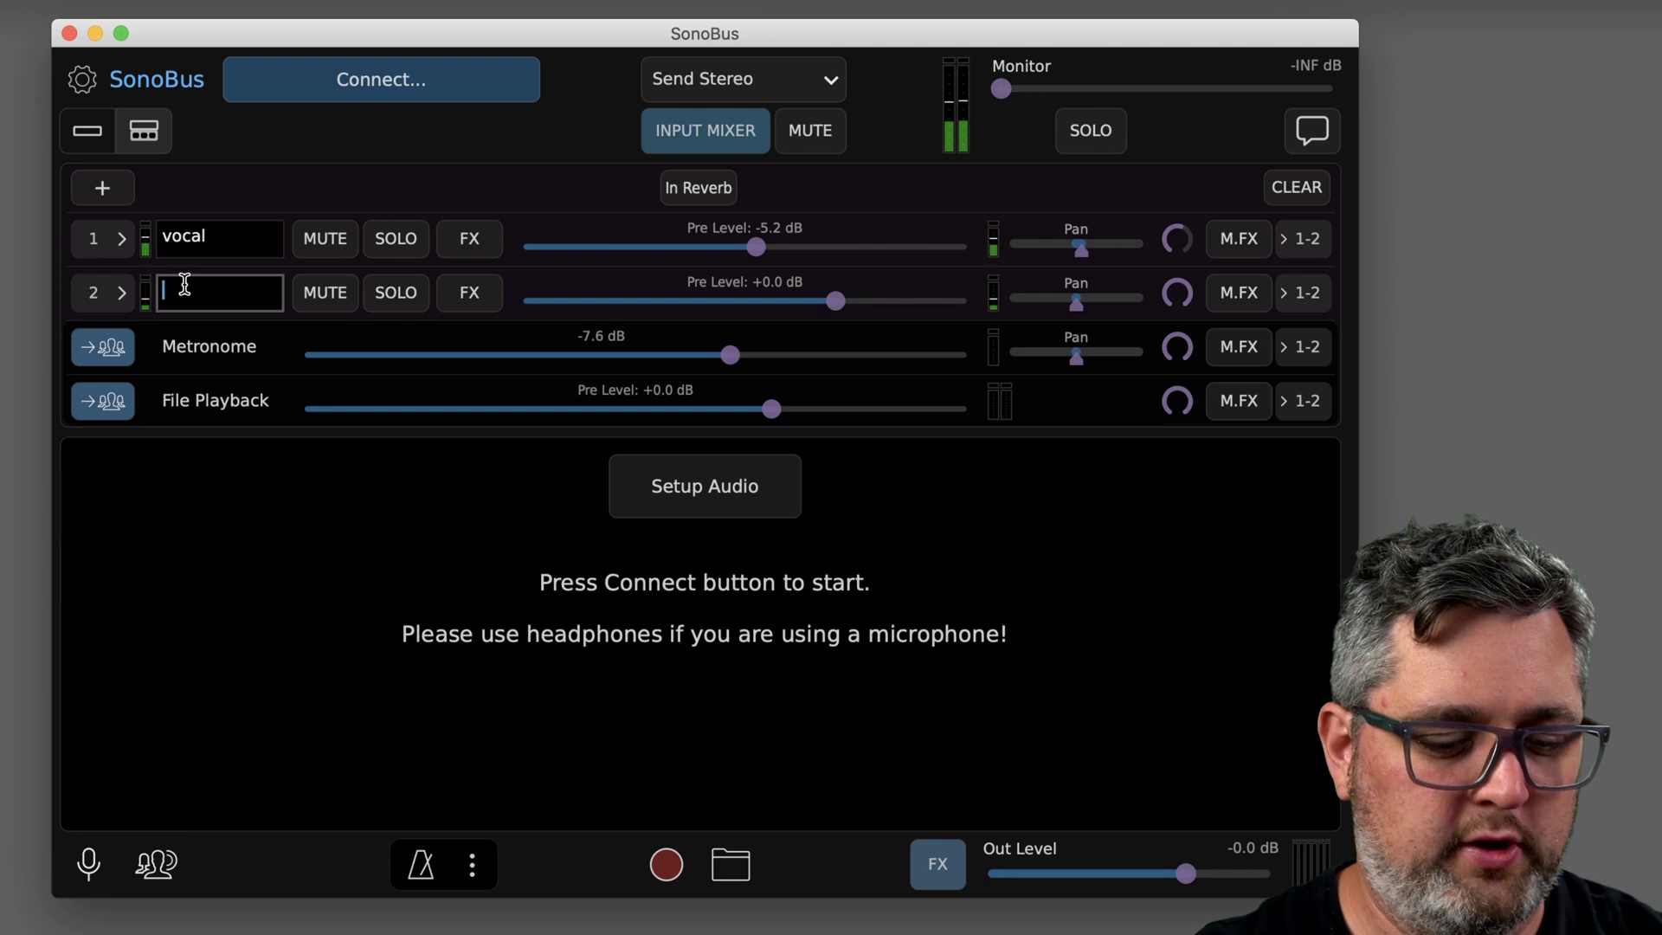
type("guitar")
key("Return")
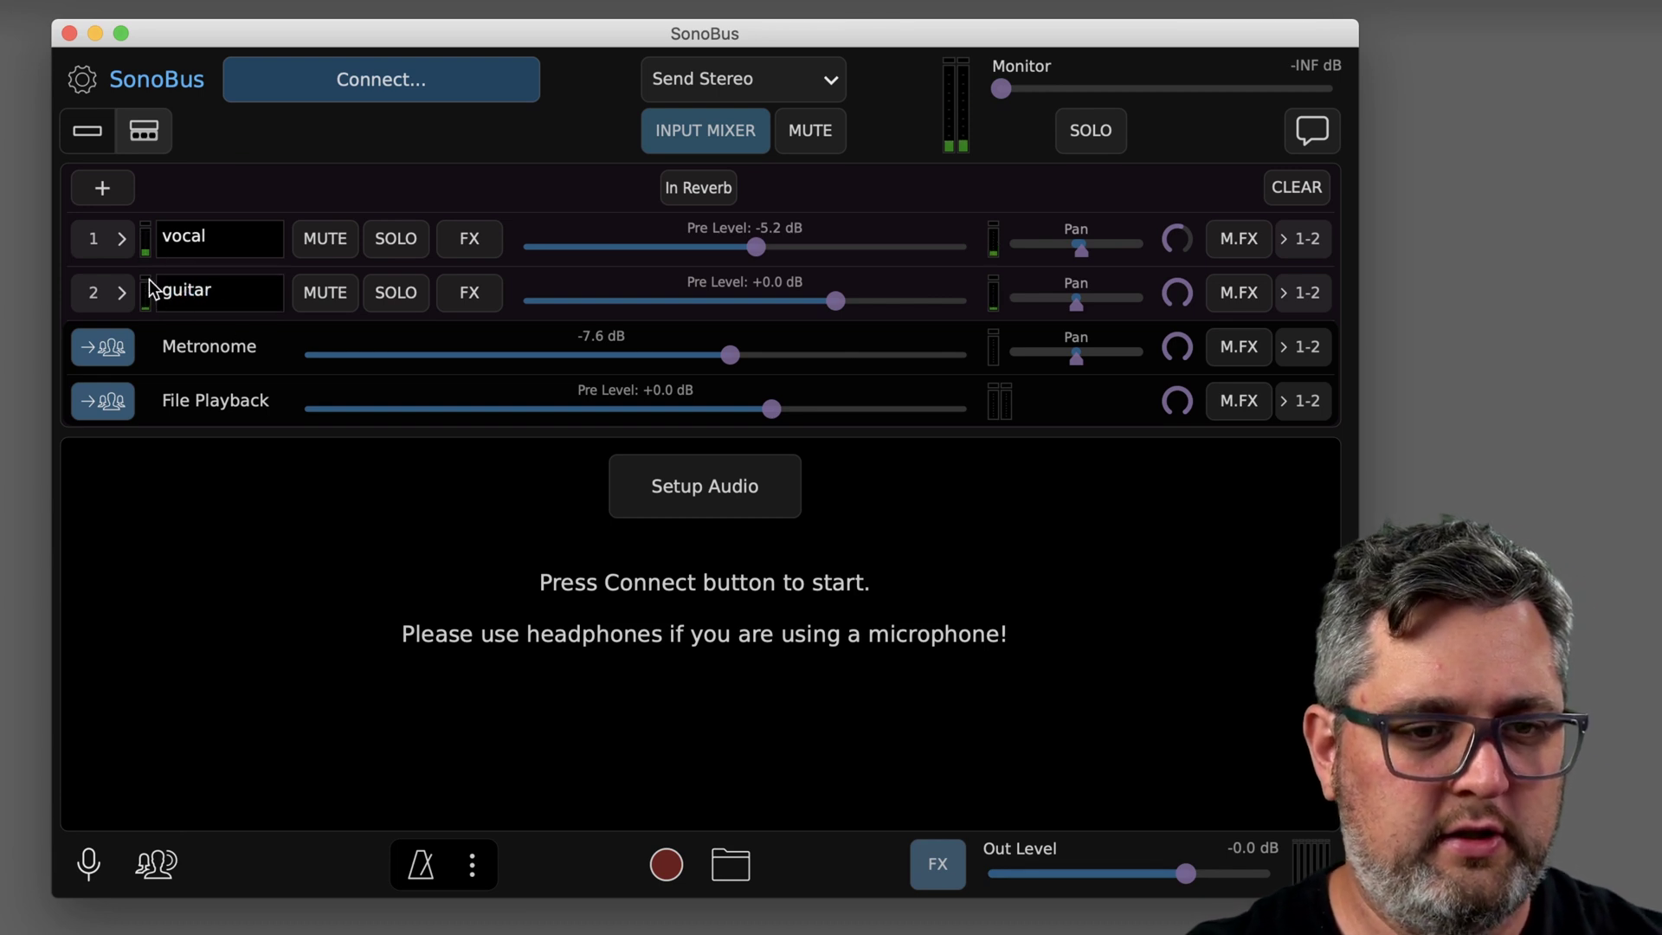
Add a stereo input pair 3-4 named 'drums' below guitar
left_click(102, 188)
left_click(225, 180)
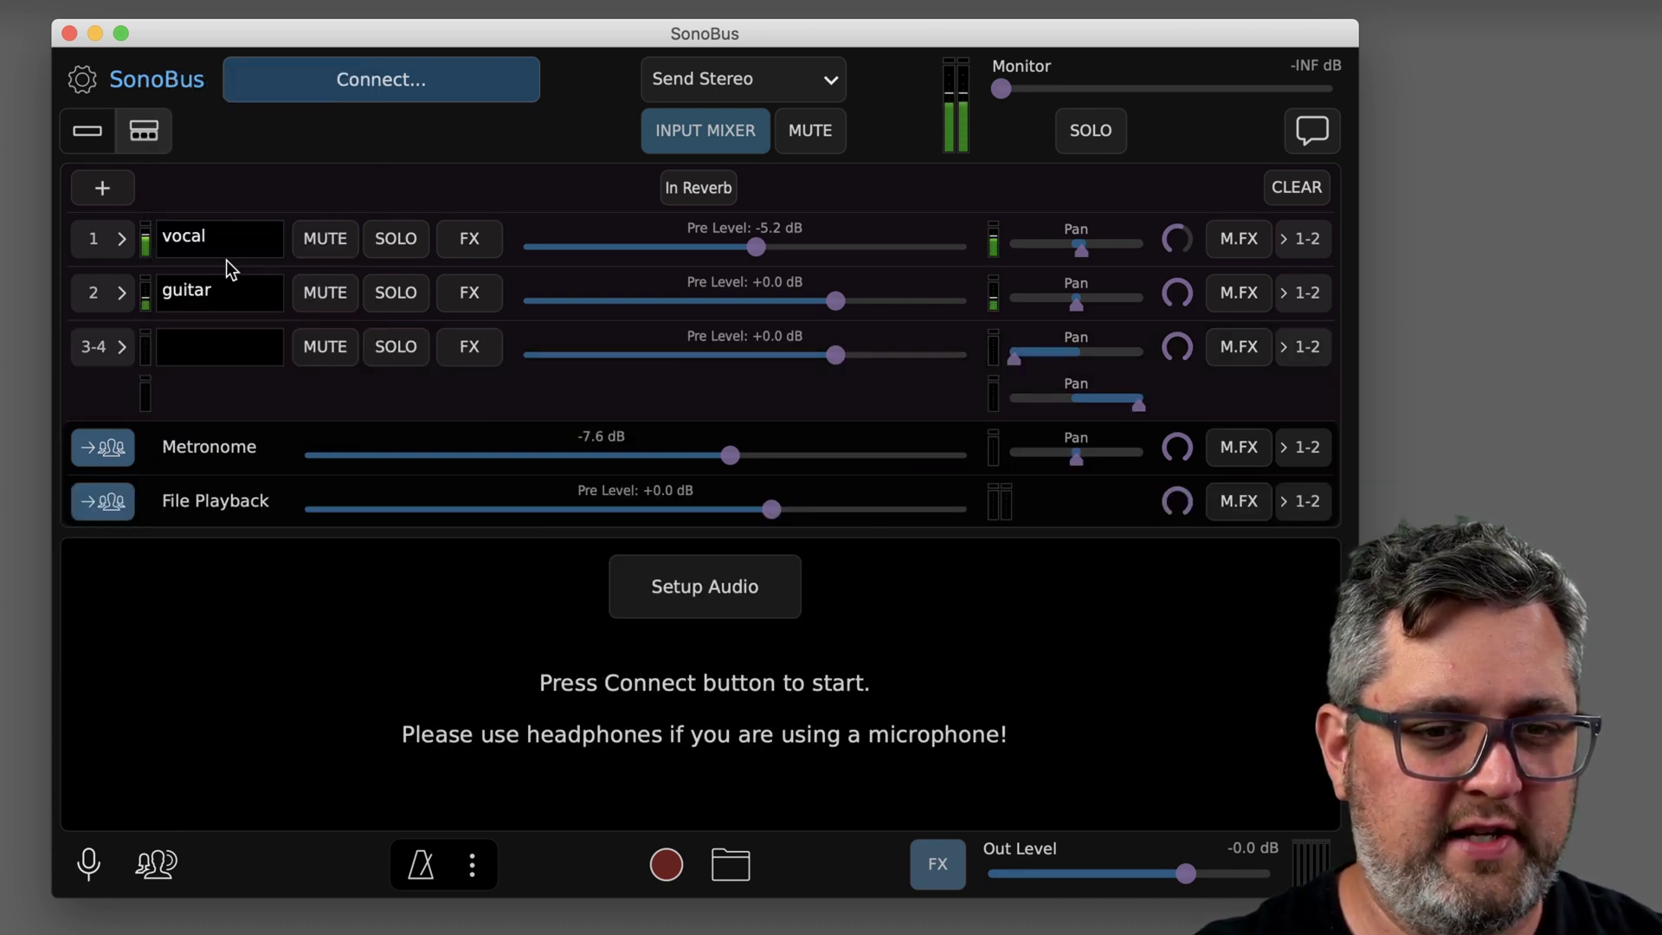
left_click(213, 346)
type("d")
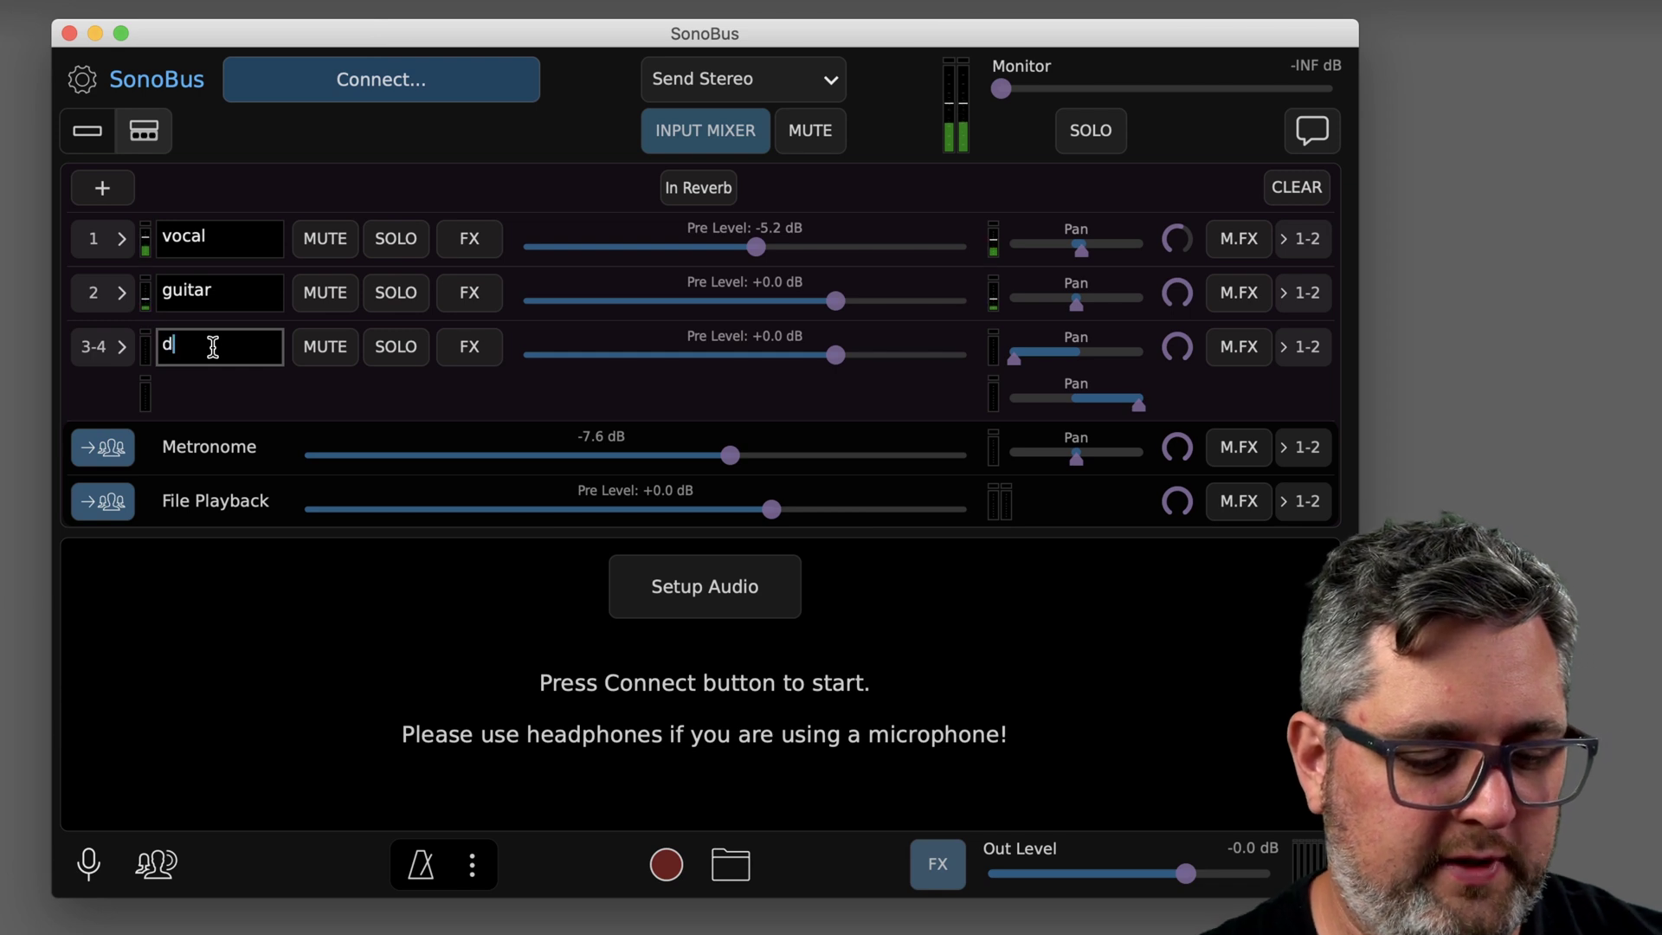
type("rums")
key("Return")
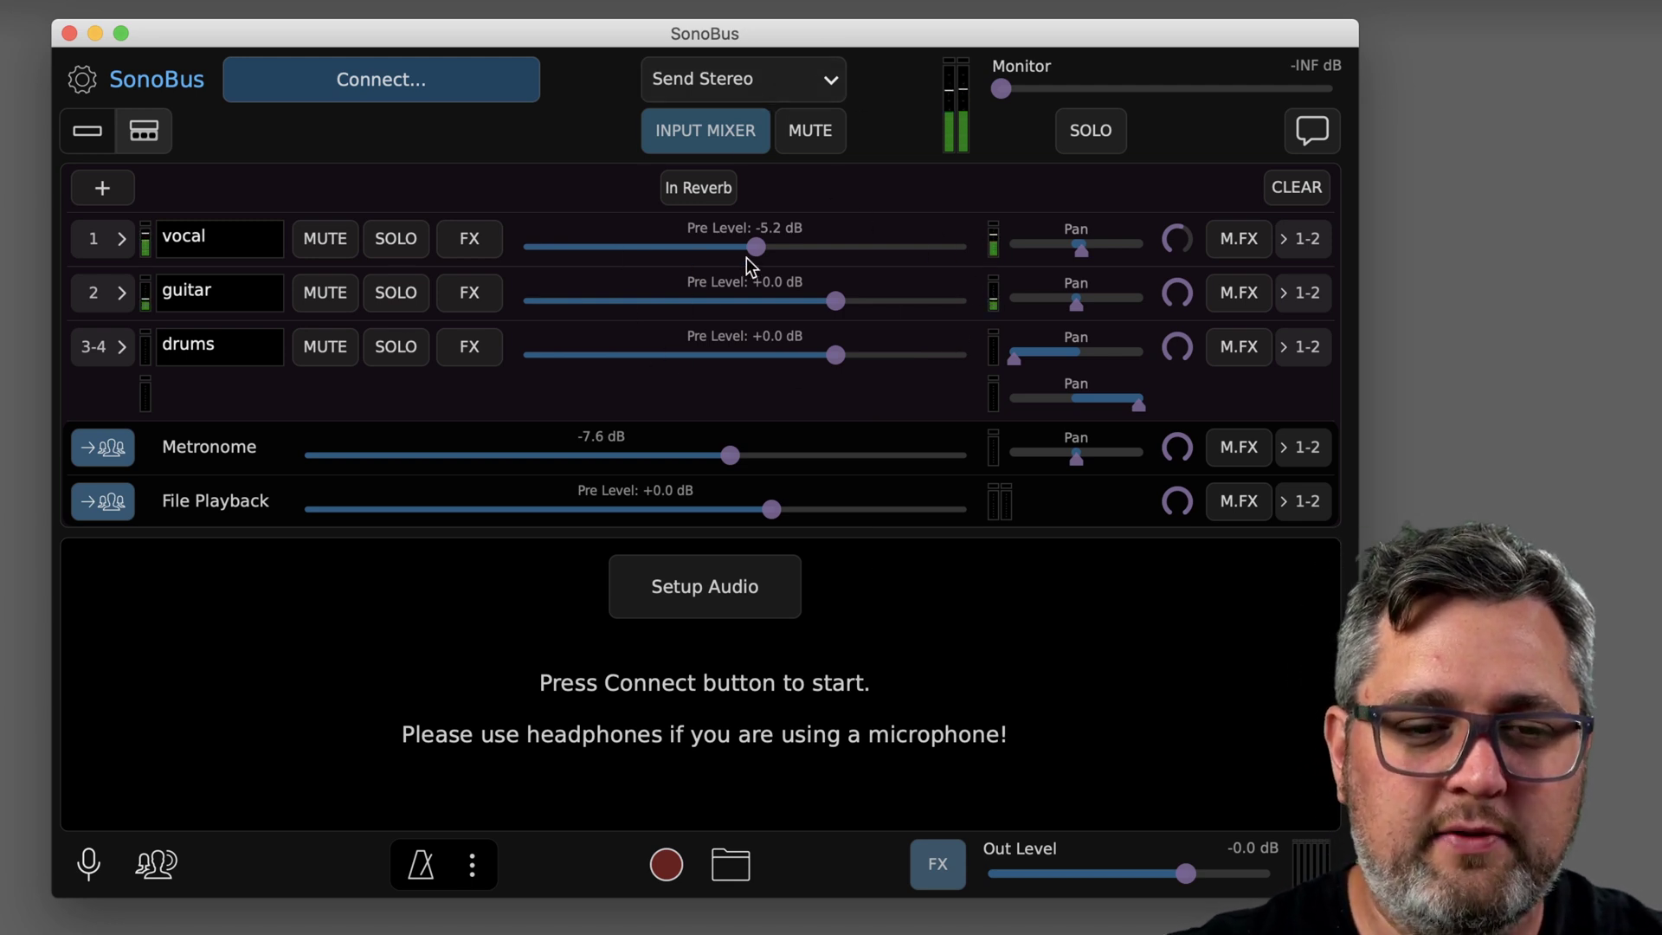
scroll(746, 251, "up", 1)
scroll(822, 294, "down", 3)
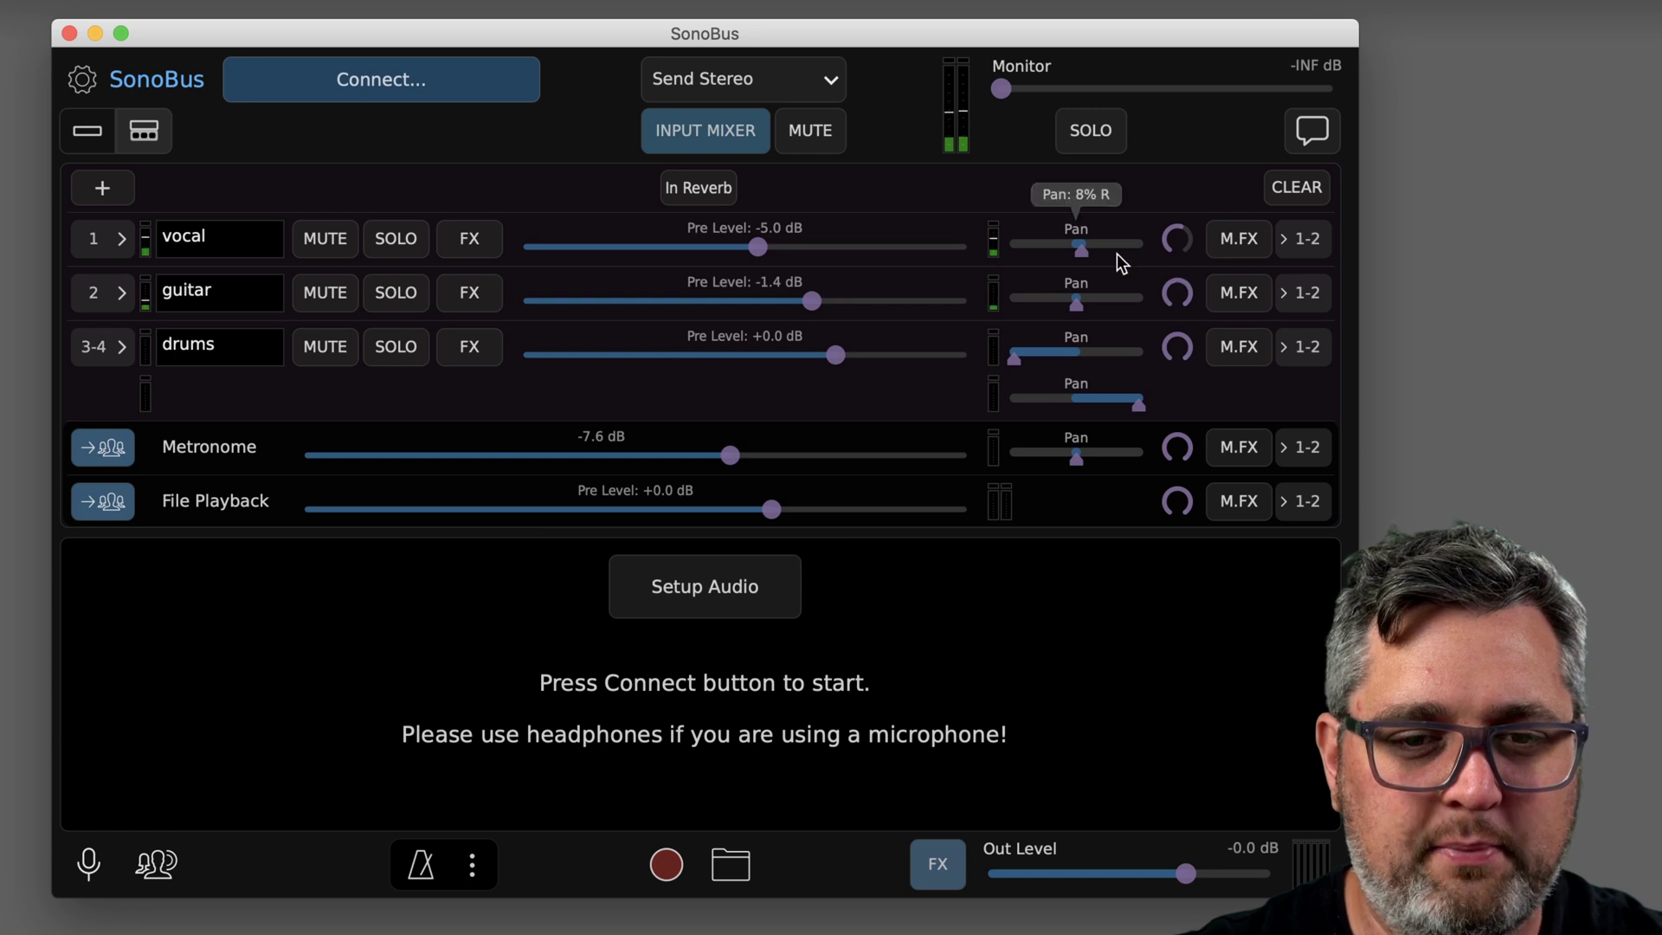
scroll(1072, 260, "down", 2)
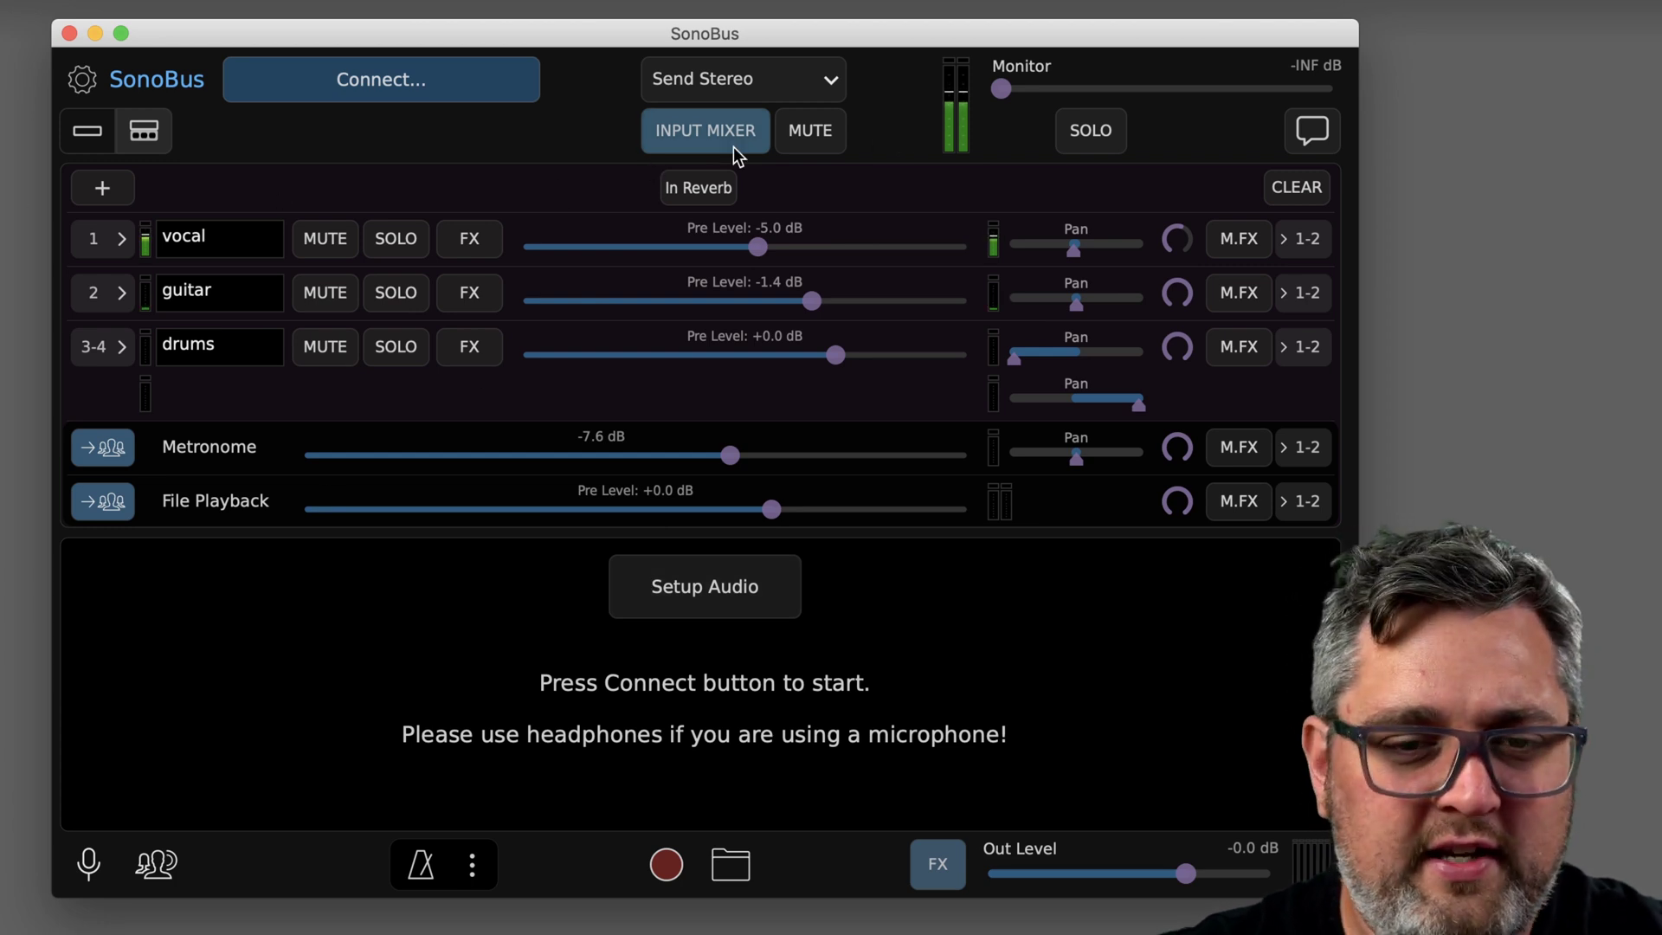
Switch sending to Send Multichannel and point out the vocal, guitar and drums channels
left_click(829, 81)
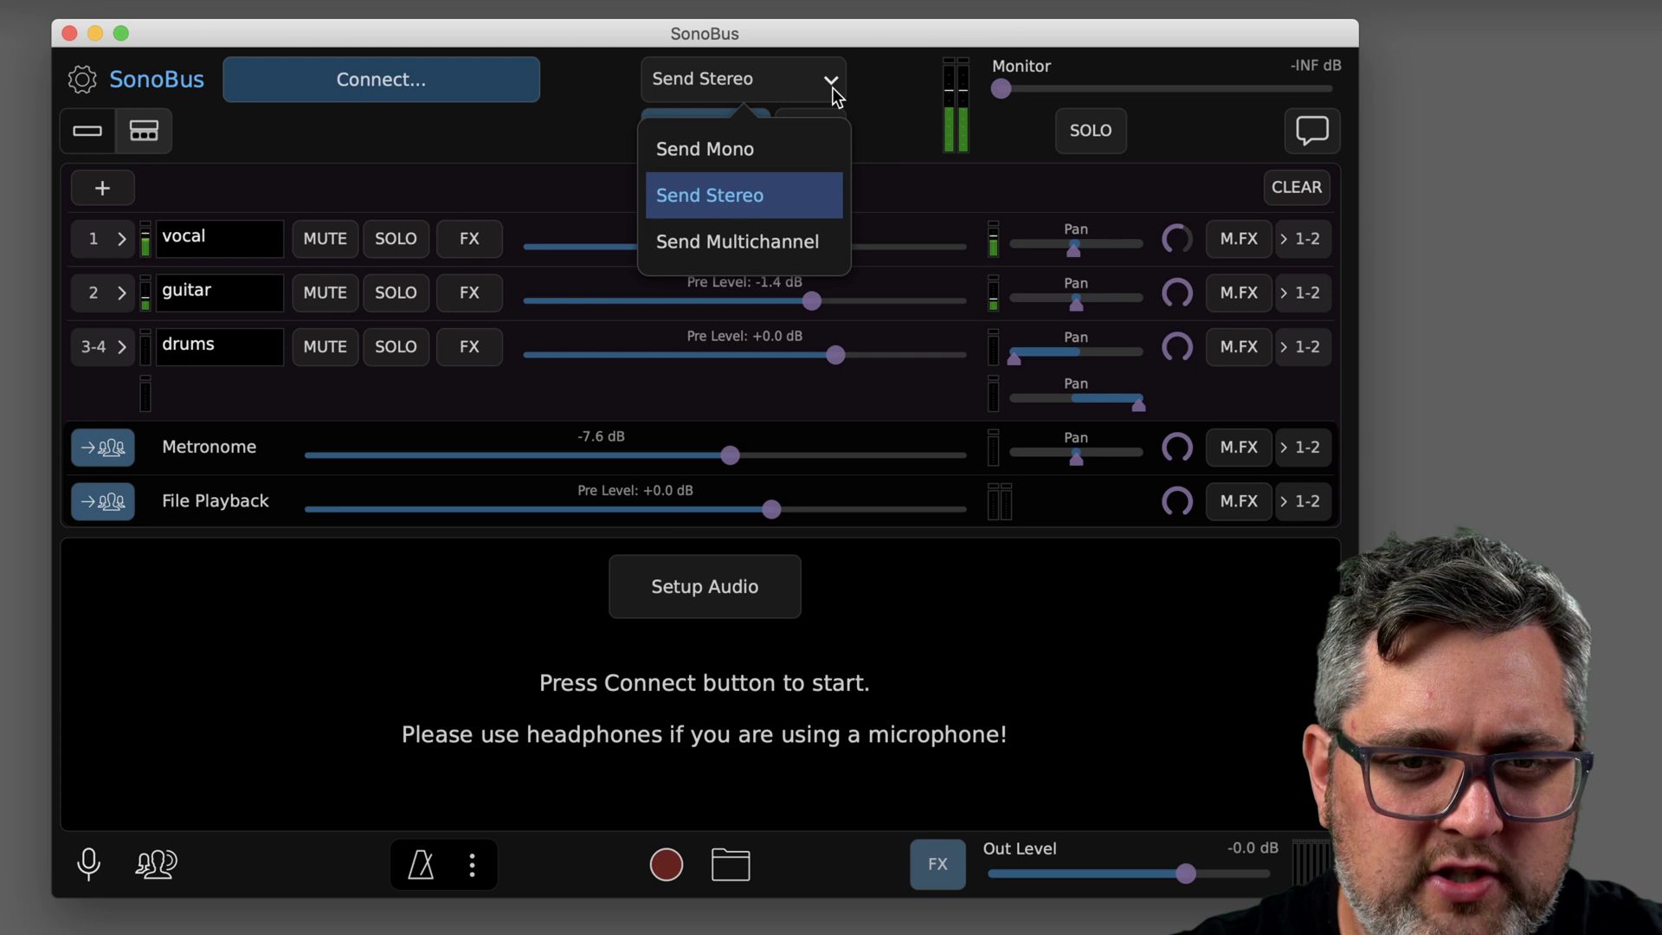
left_click(736, 244)
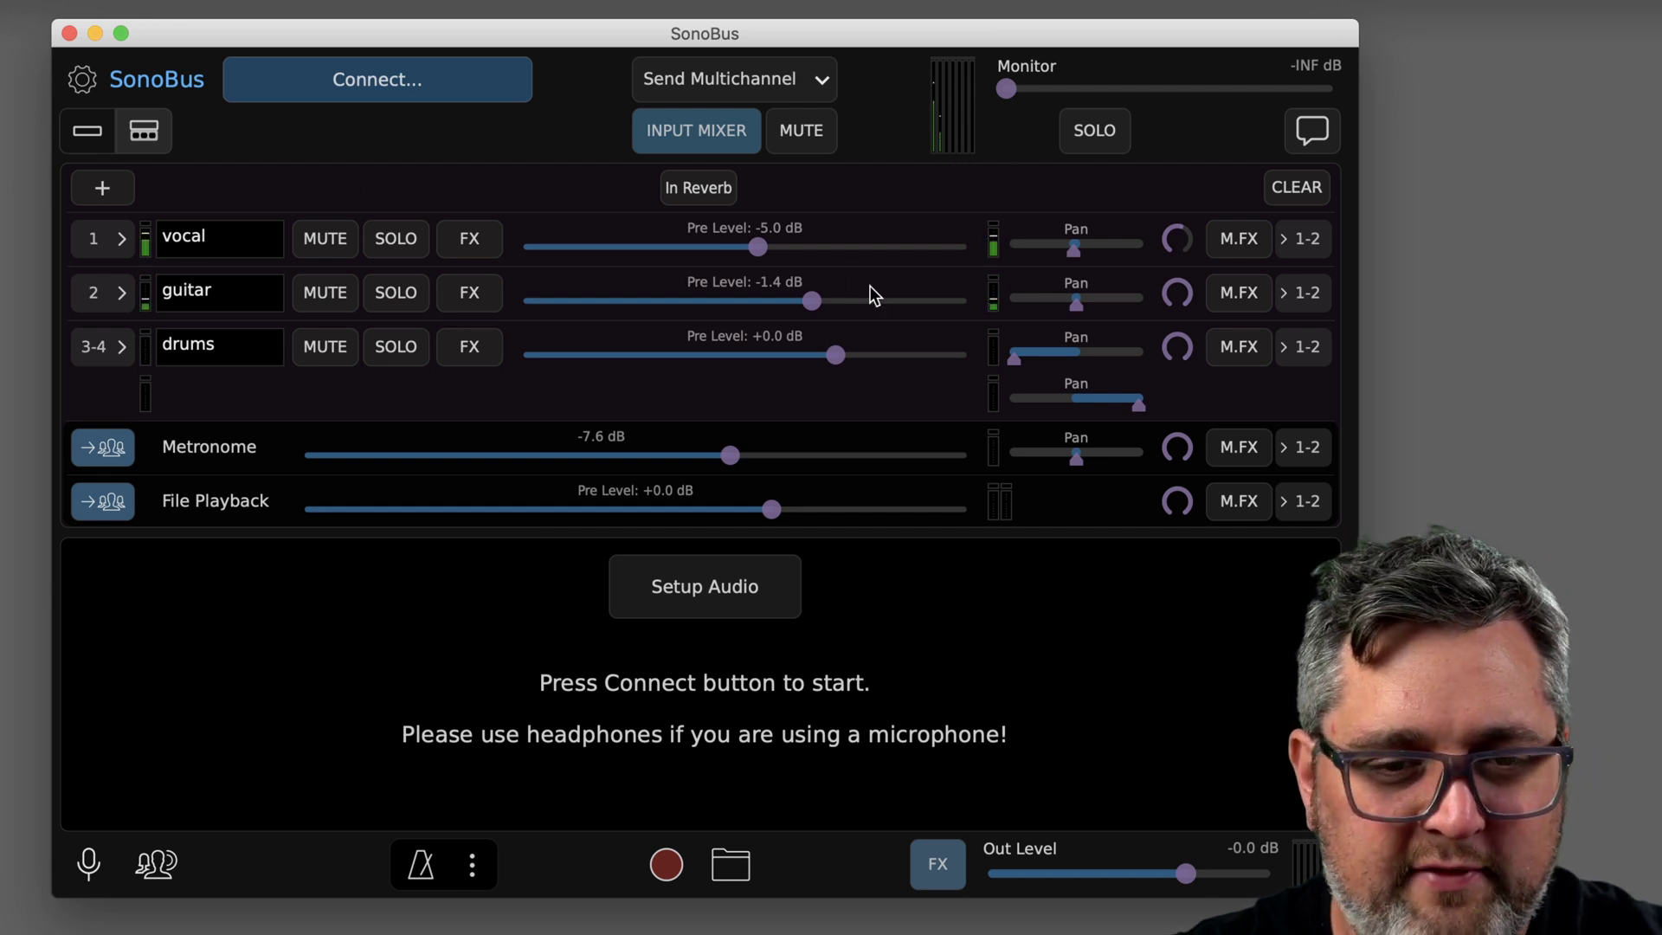
left_click(180, 236)
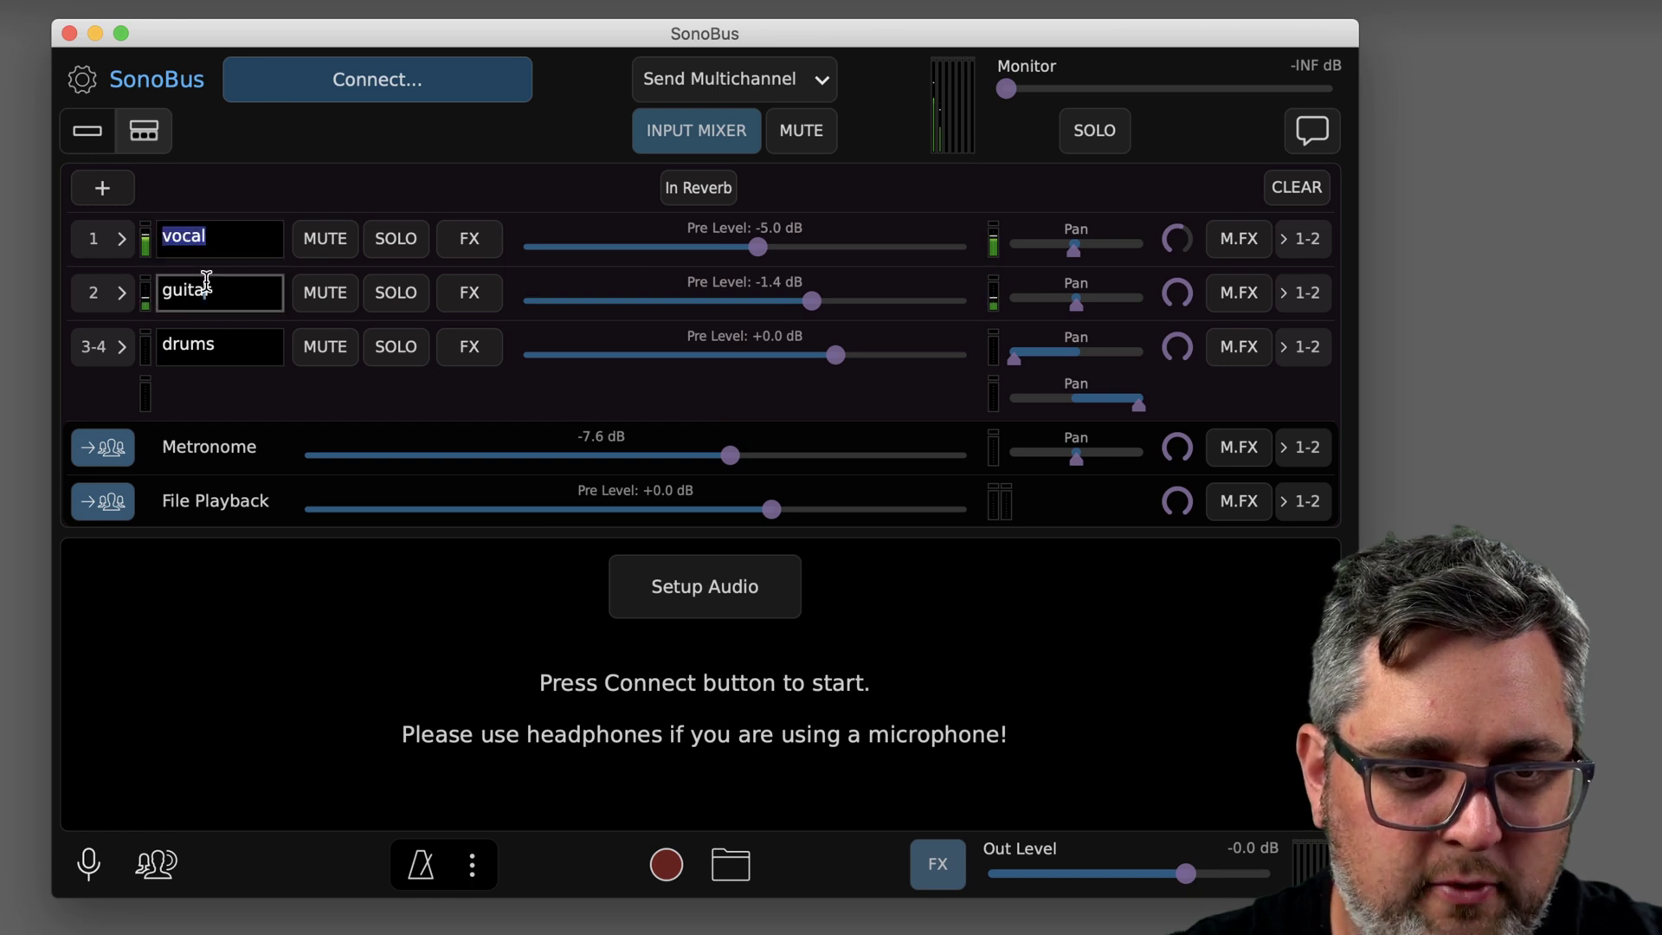
left_click(206, 286)
left_click(204, 343)
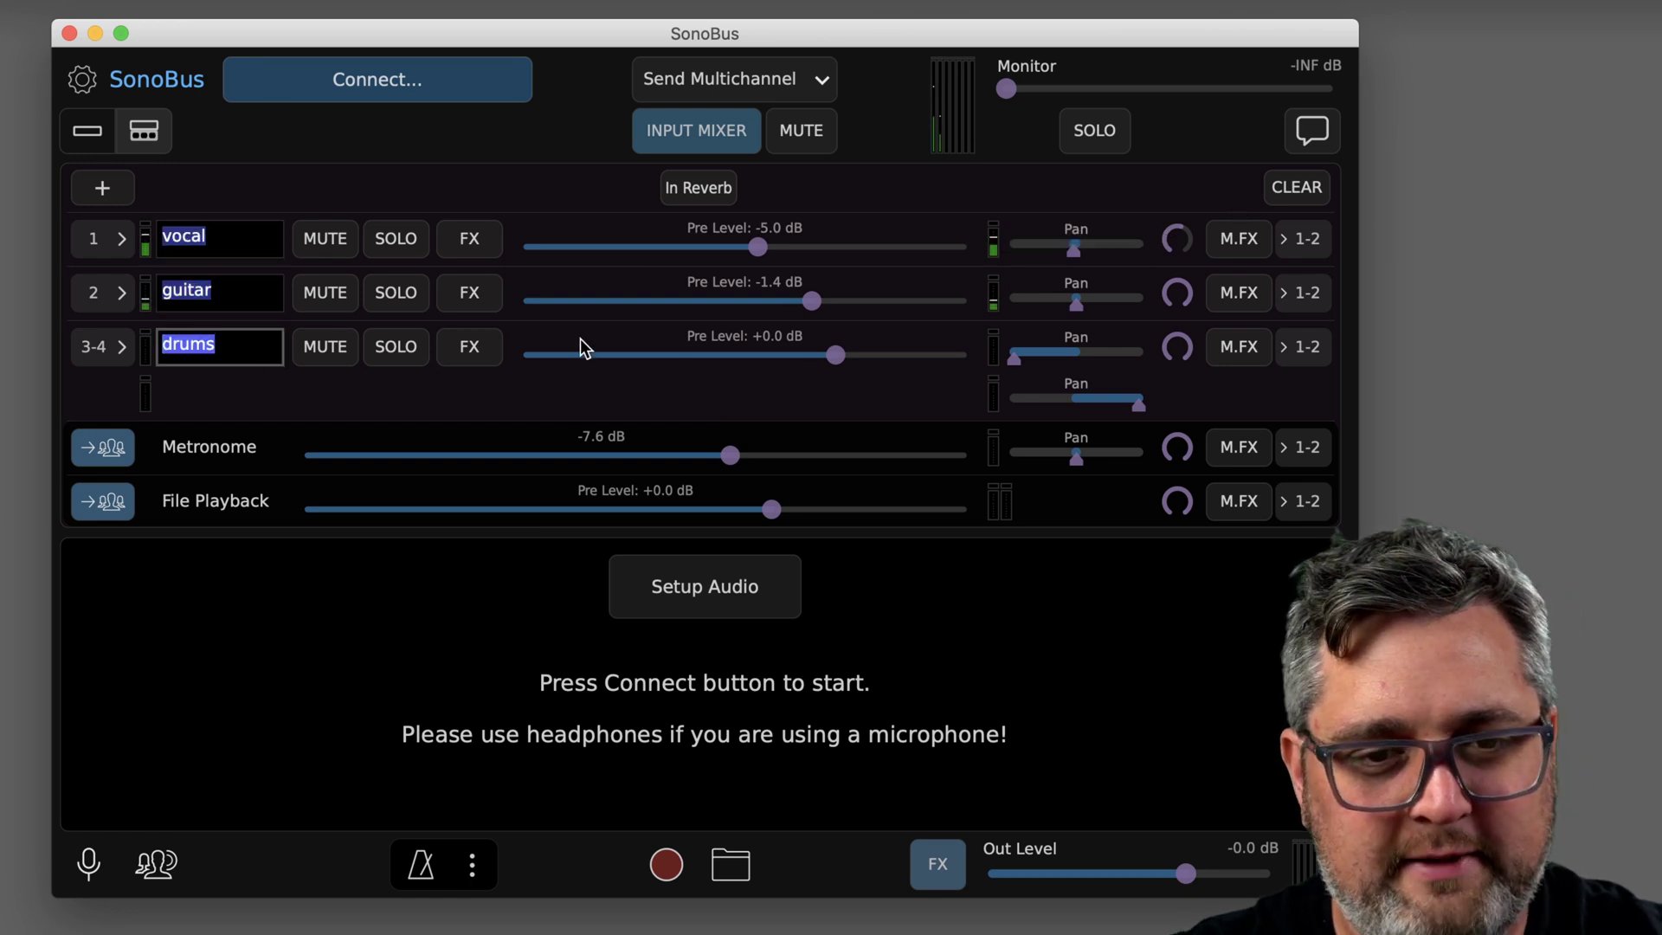
Point out the vocal and guitar channels again and add another input group
mouse_move(1198, 241)
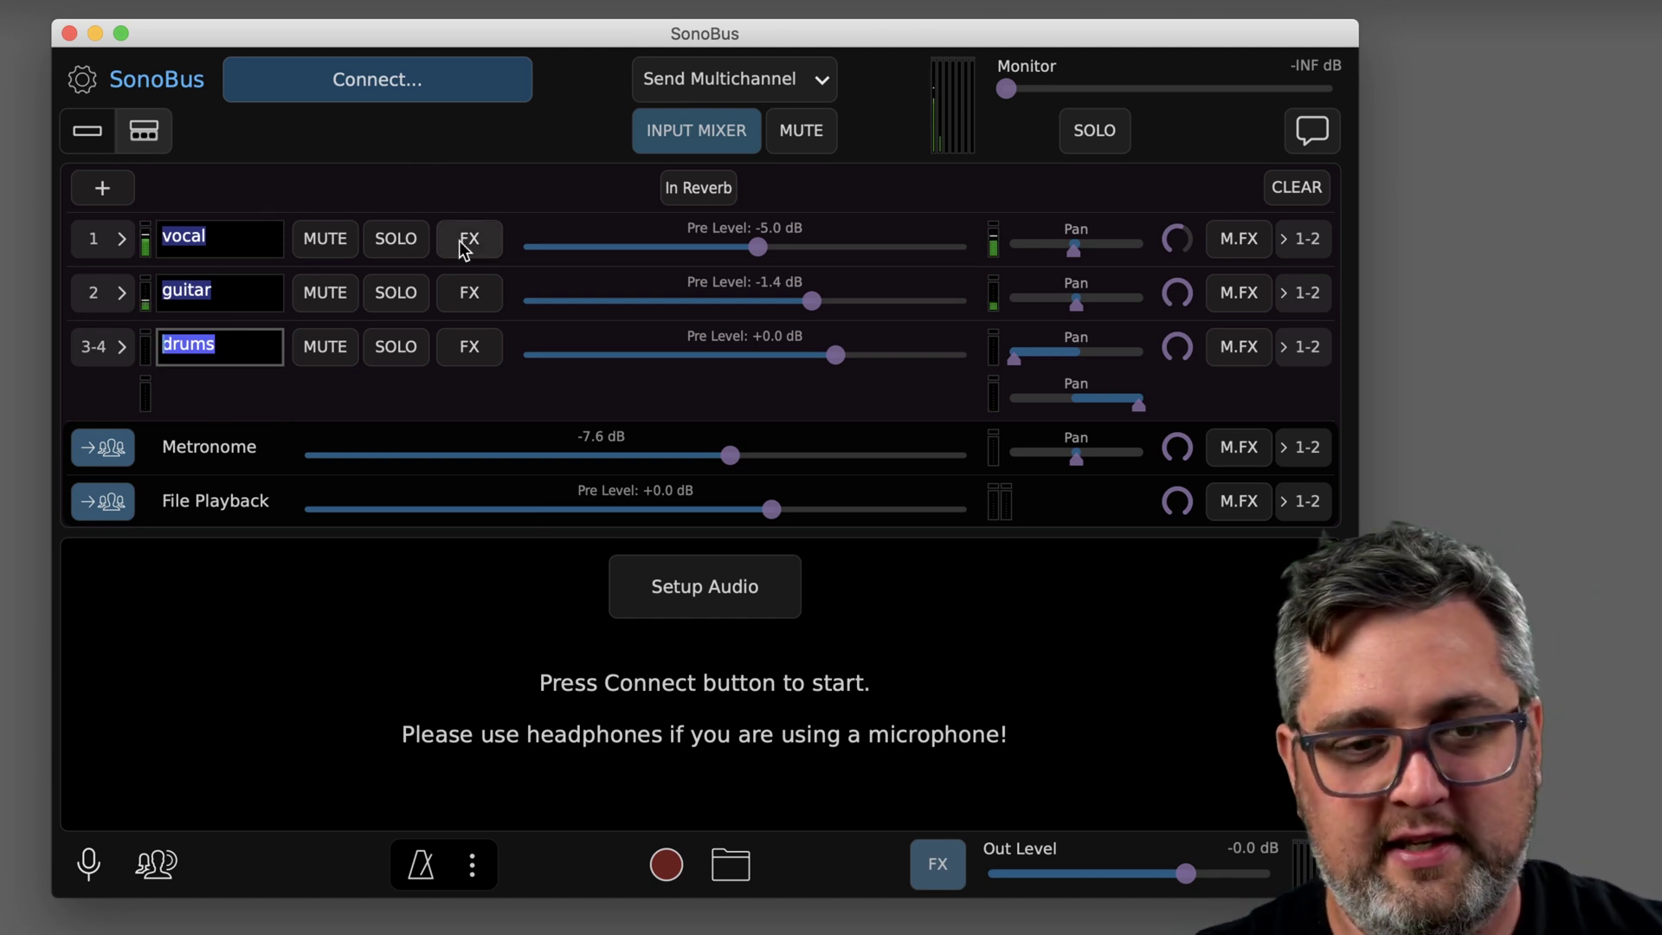
left_click(223, 243)
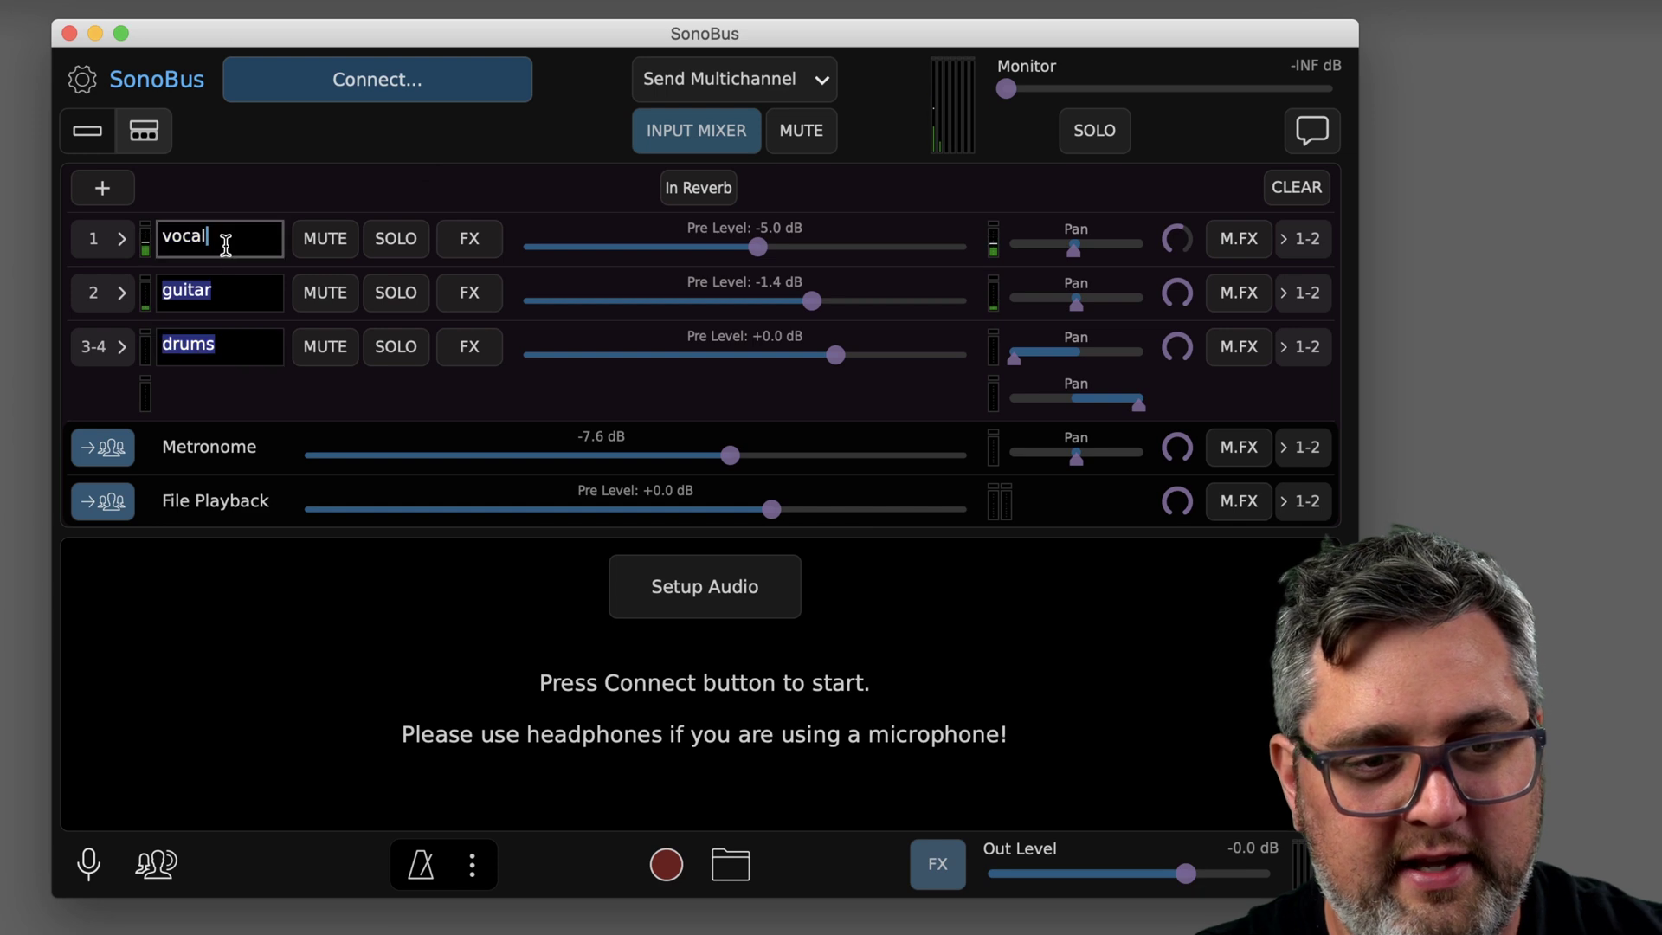
left_click(235, 291)
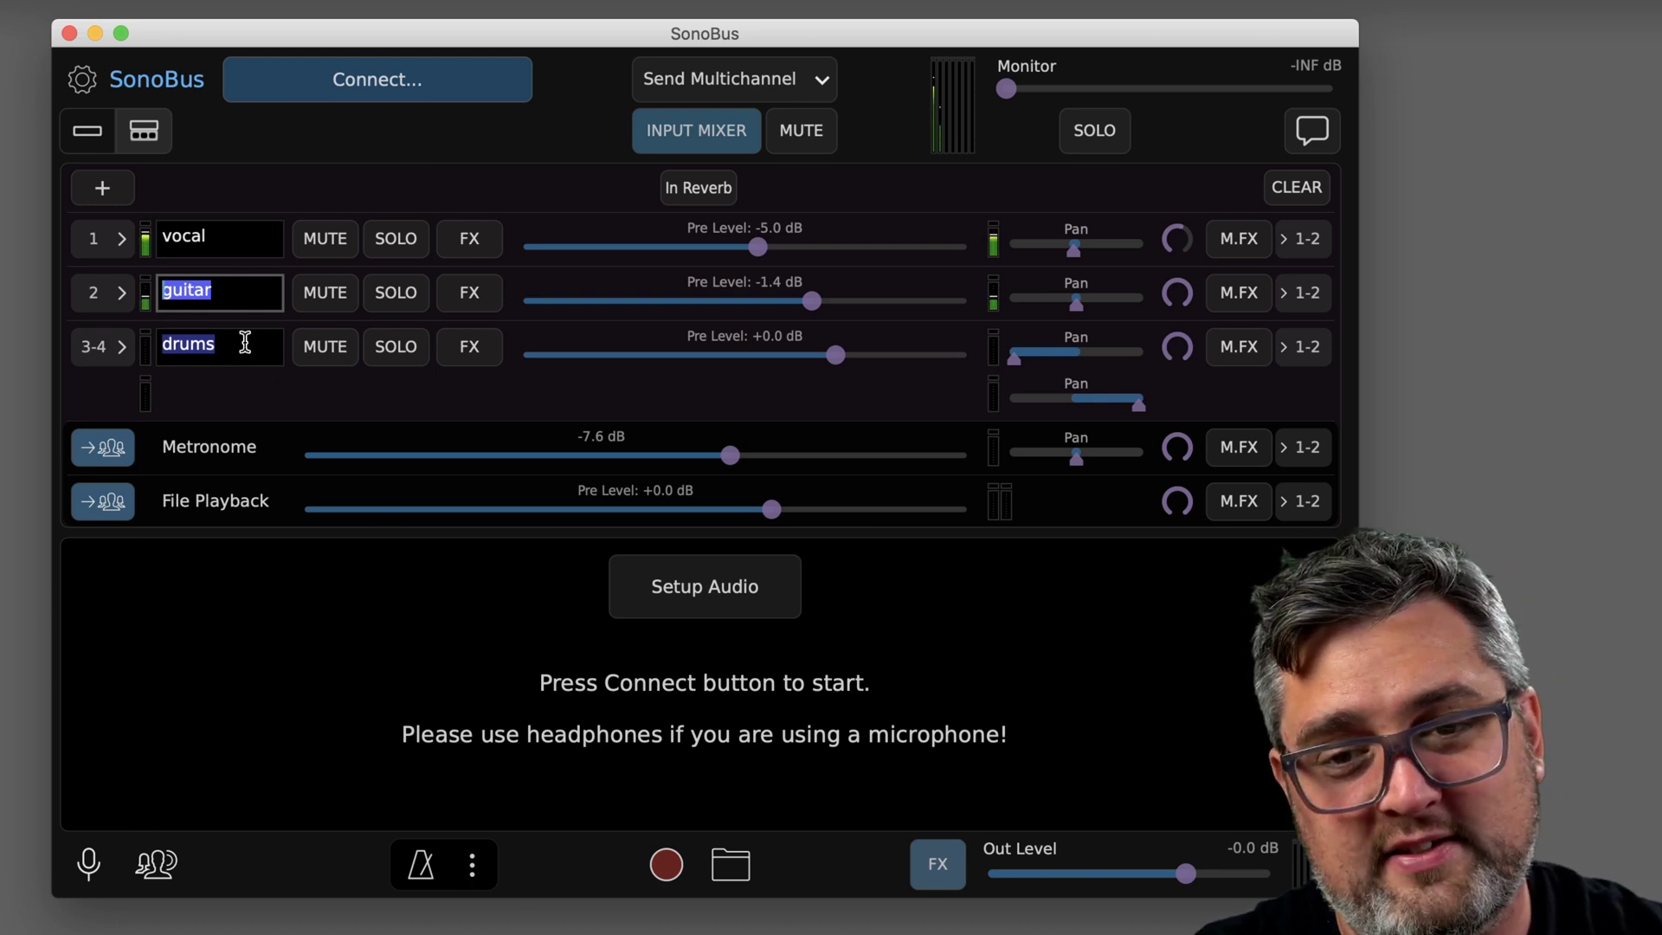
left_click(110, 196)
Add an unnamed mono input channel 5 beneath the stereo drums 3-4 pair
left_click(205, 146)
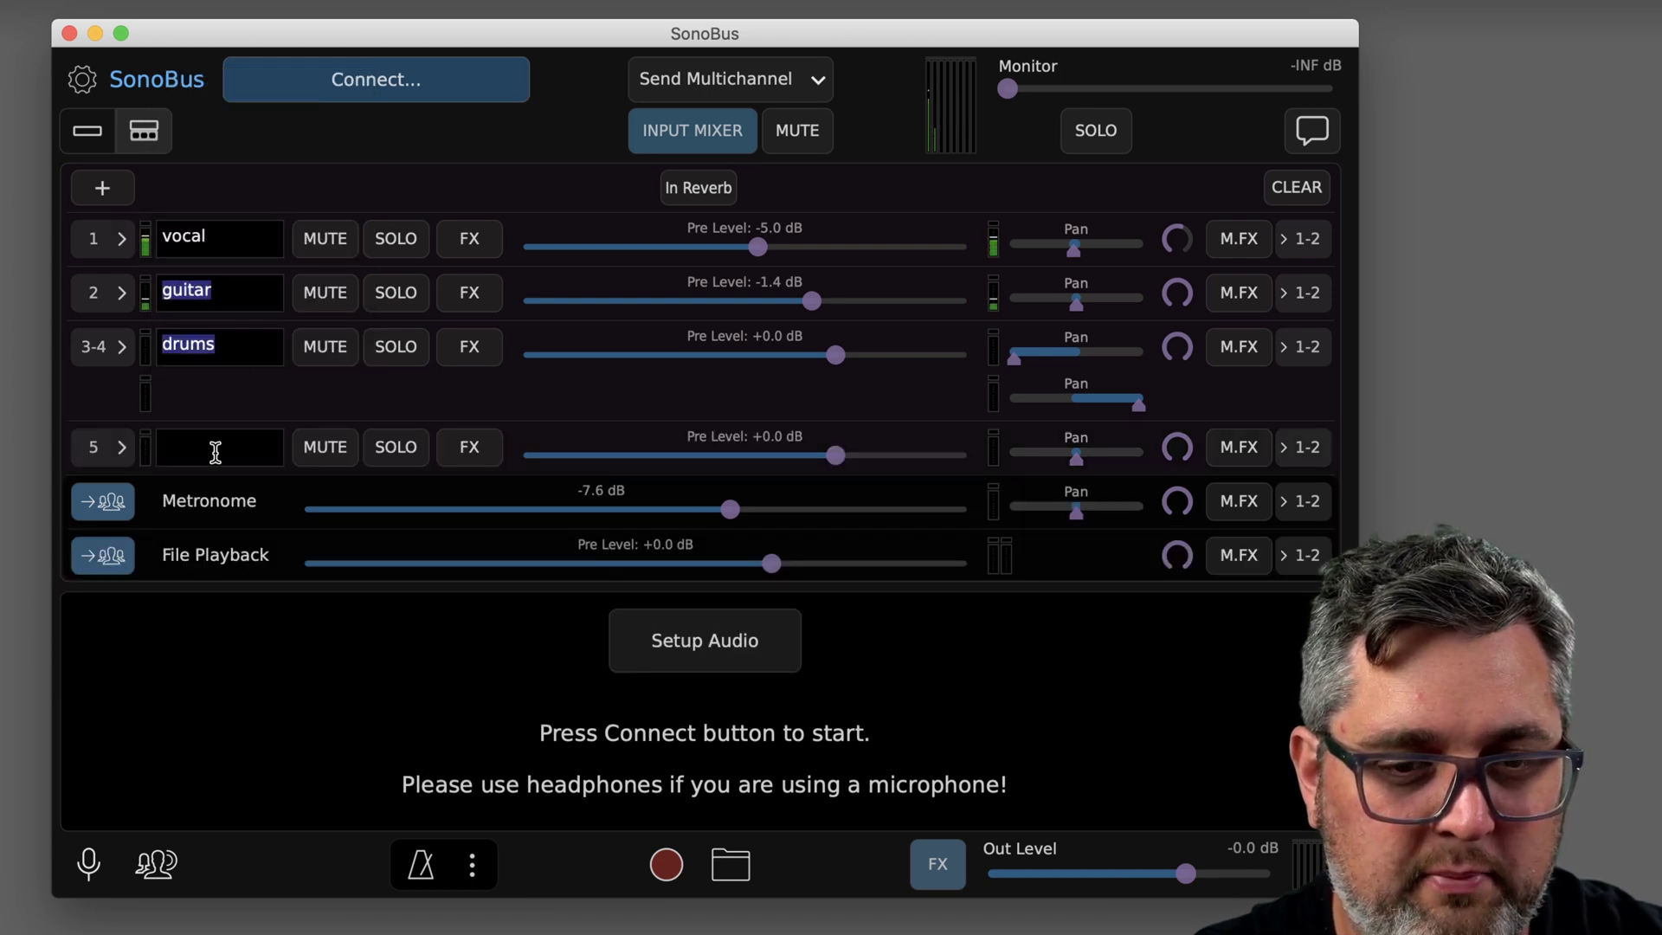
mouse_move(1034, 403)
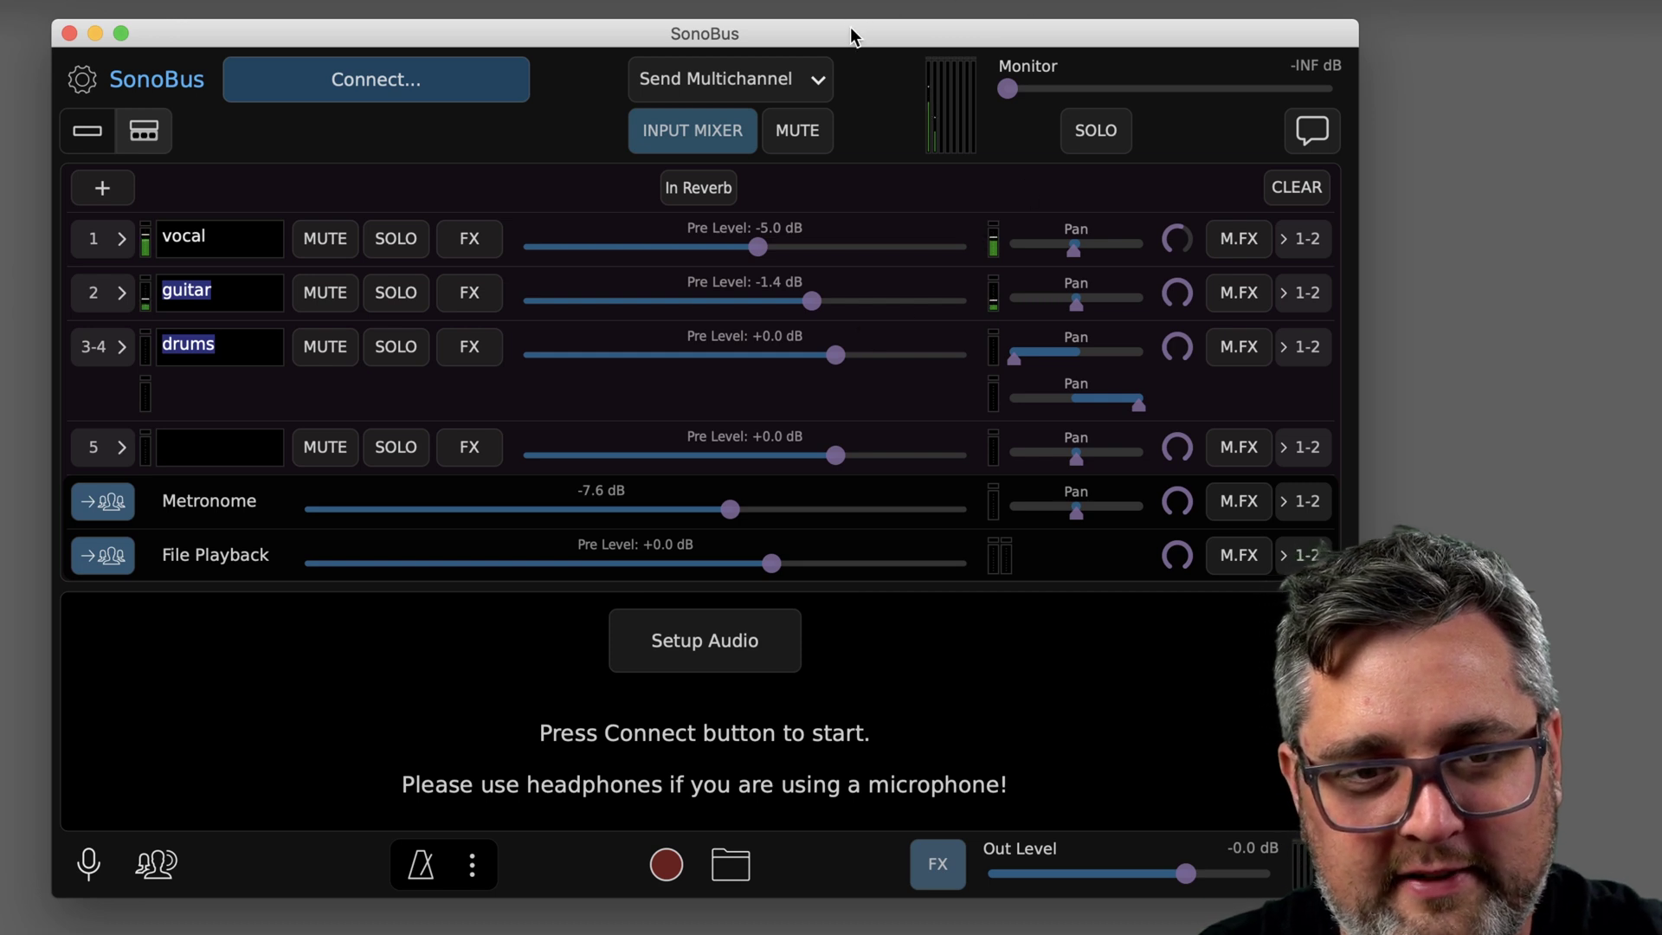
Move the SonoBus window slightly to the right
left_click_drag(850, 28, 902, 30)
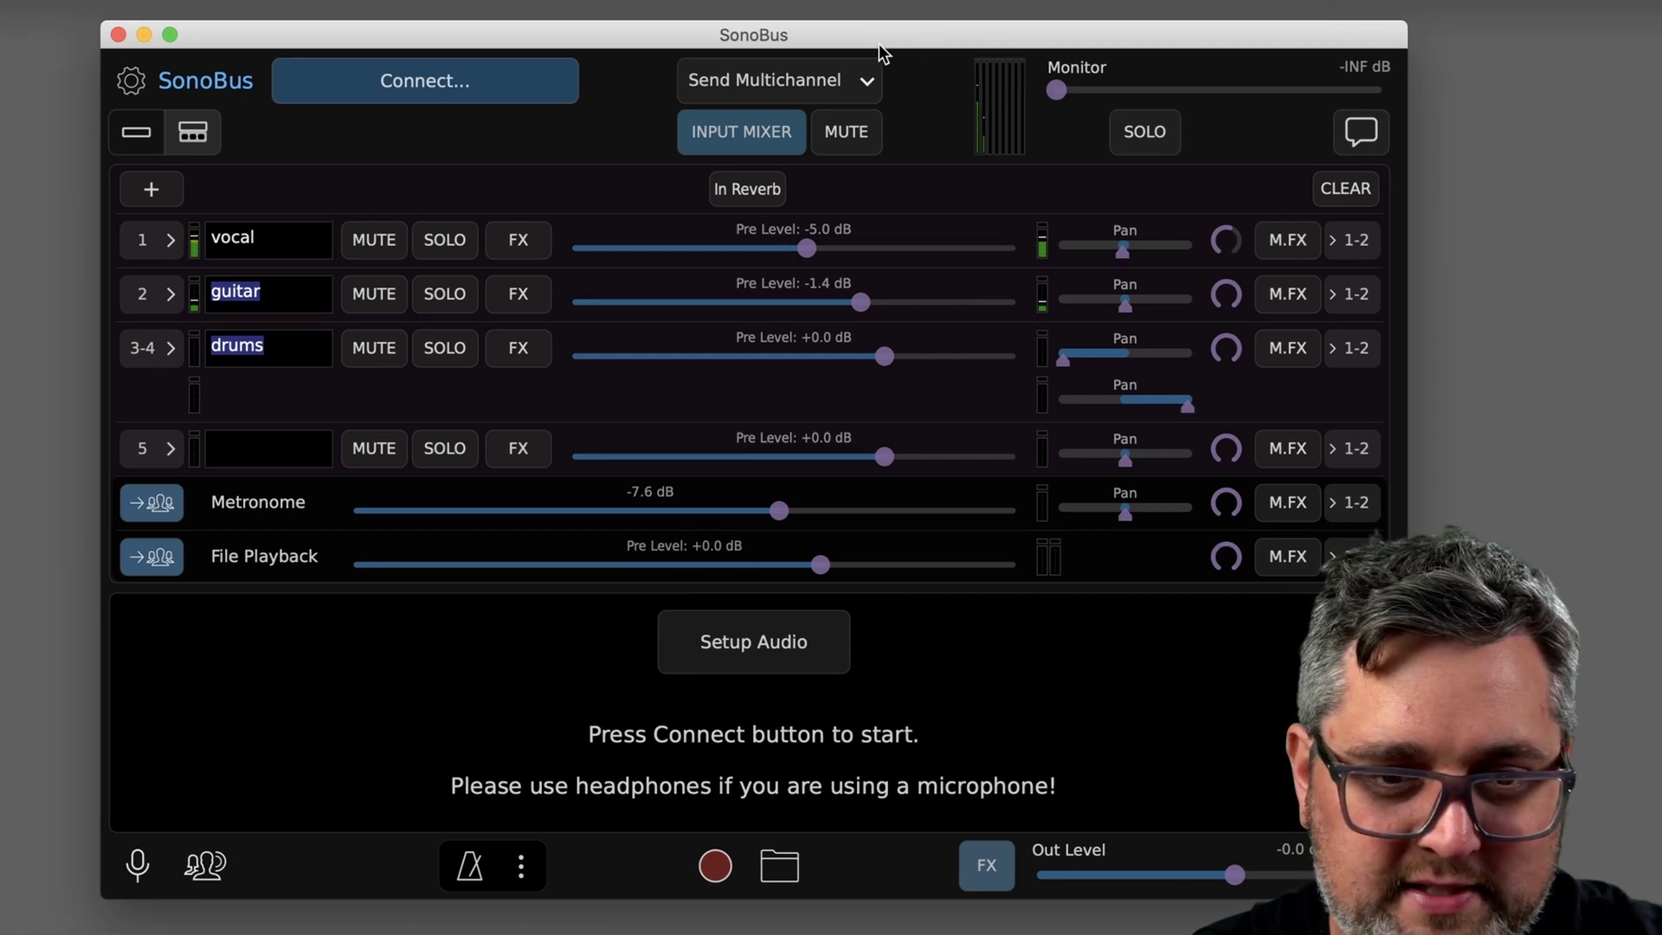